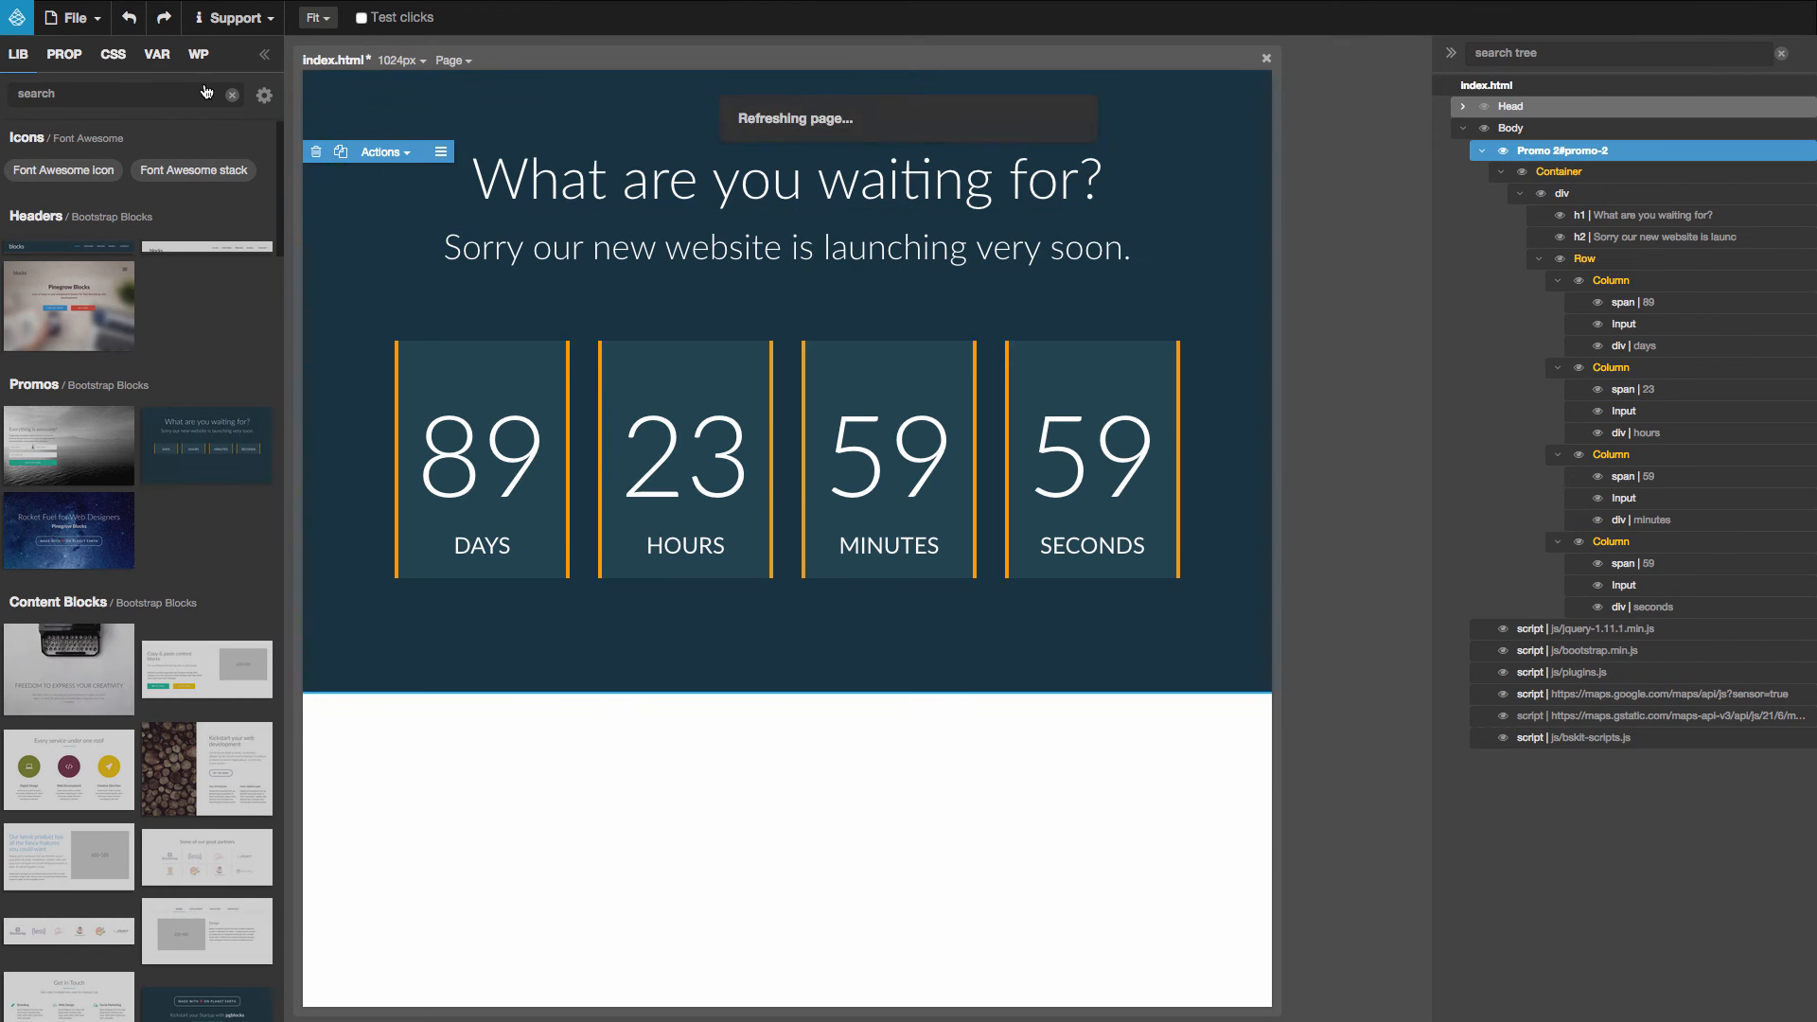
Step: Set the countdown block's background image to city-sunset-sunrise-lens-flare-small.jpg, and switch its area-covering option off and back on
left_click(71, 57)
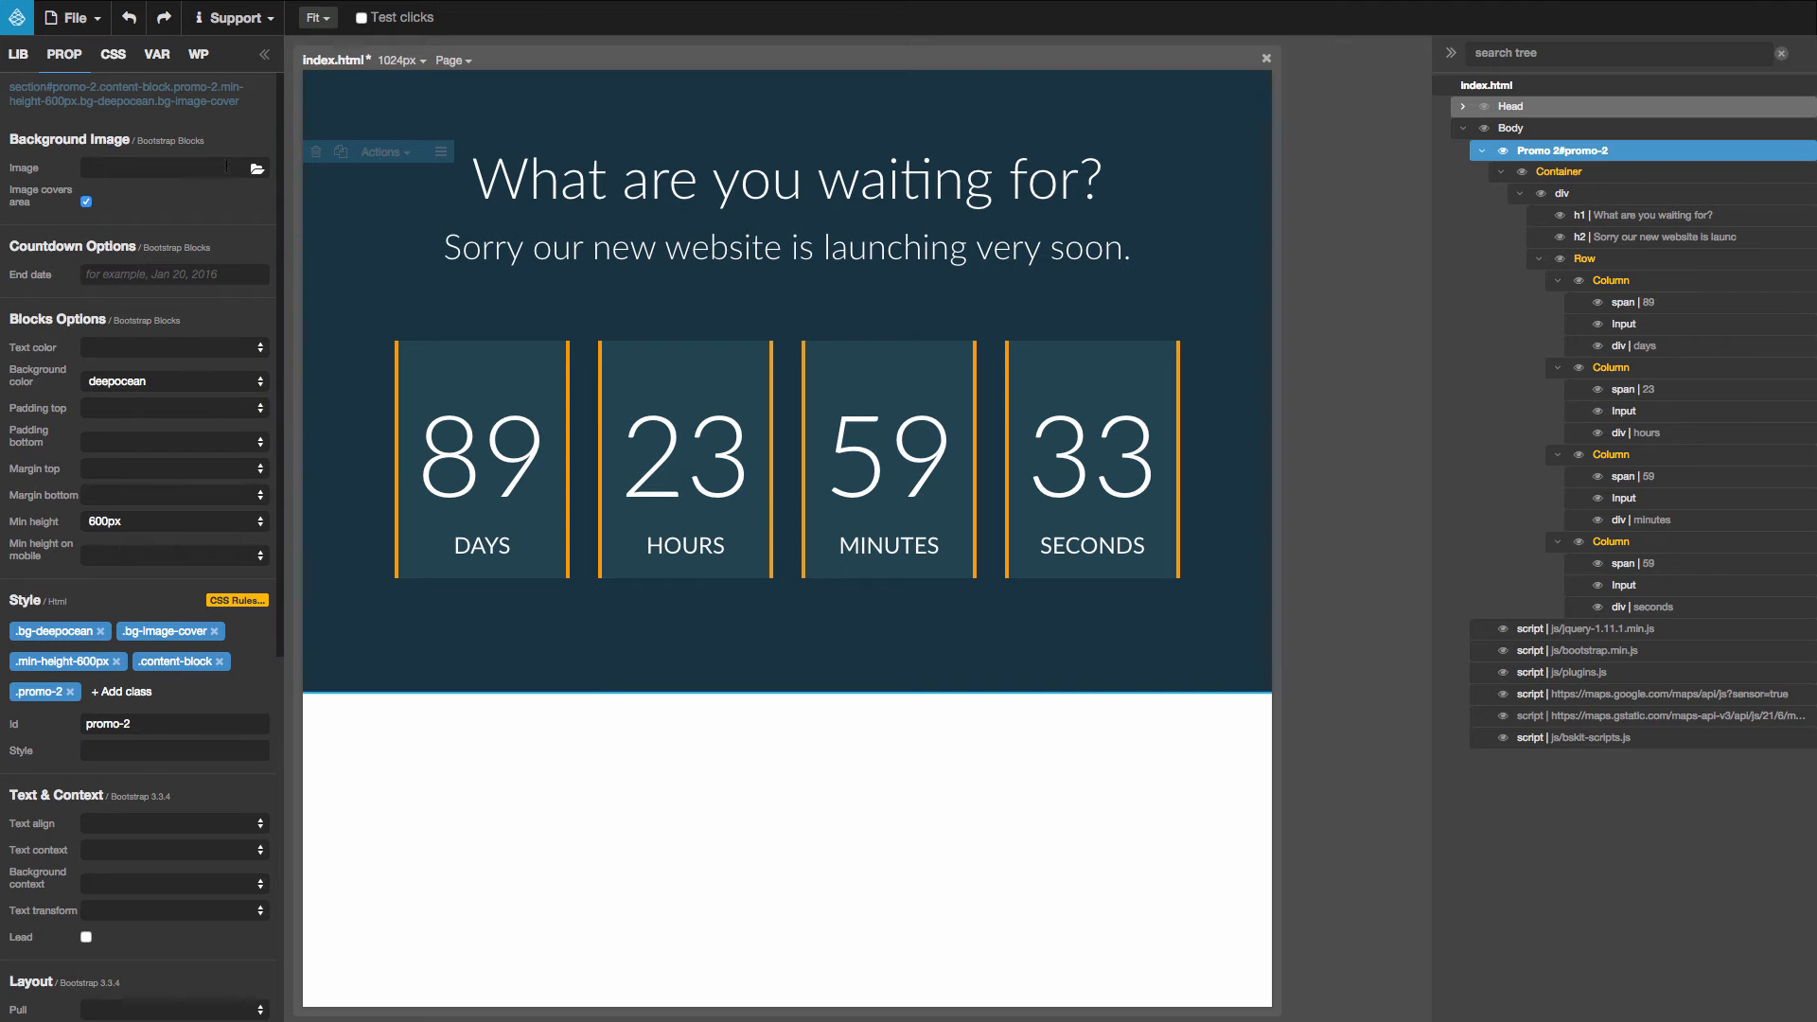
left_click(257, 170)
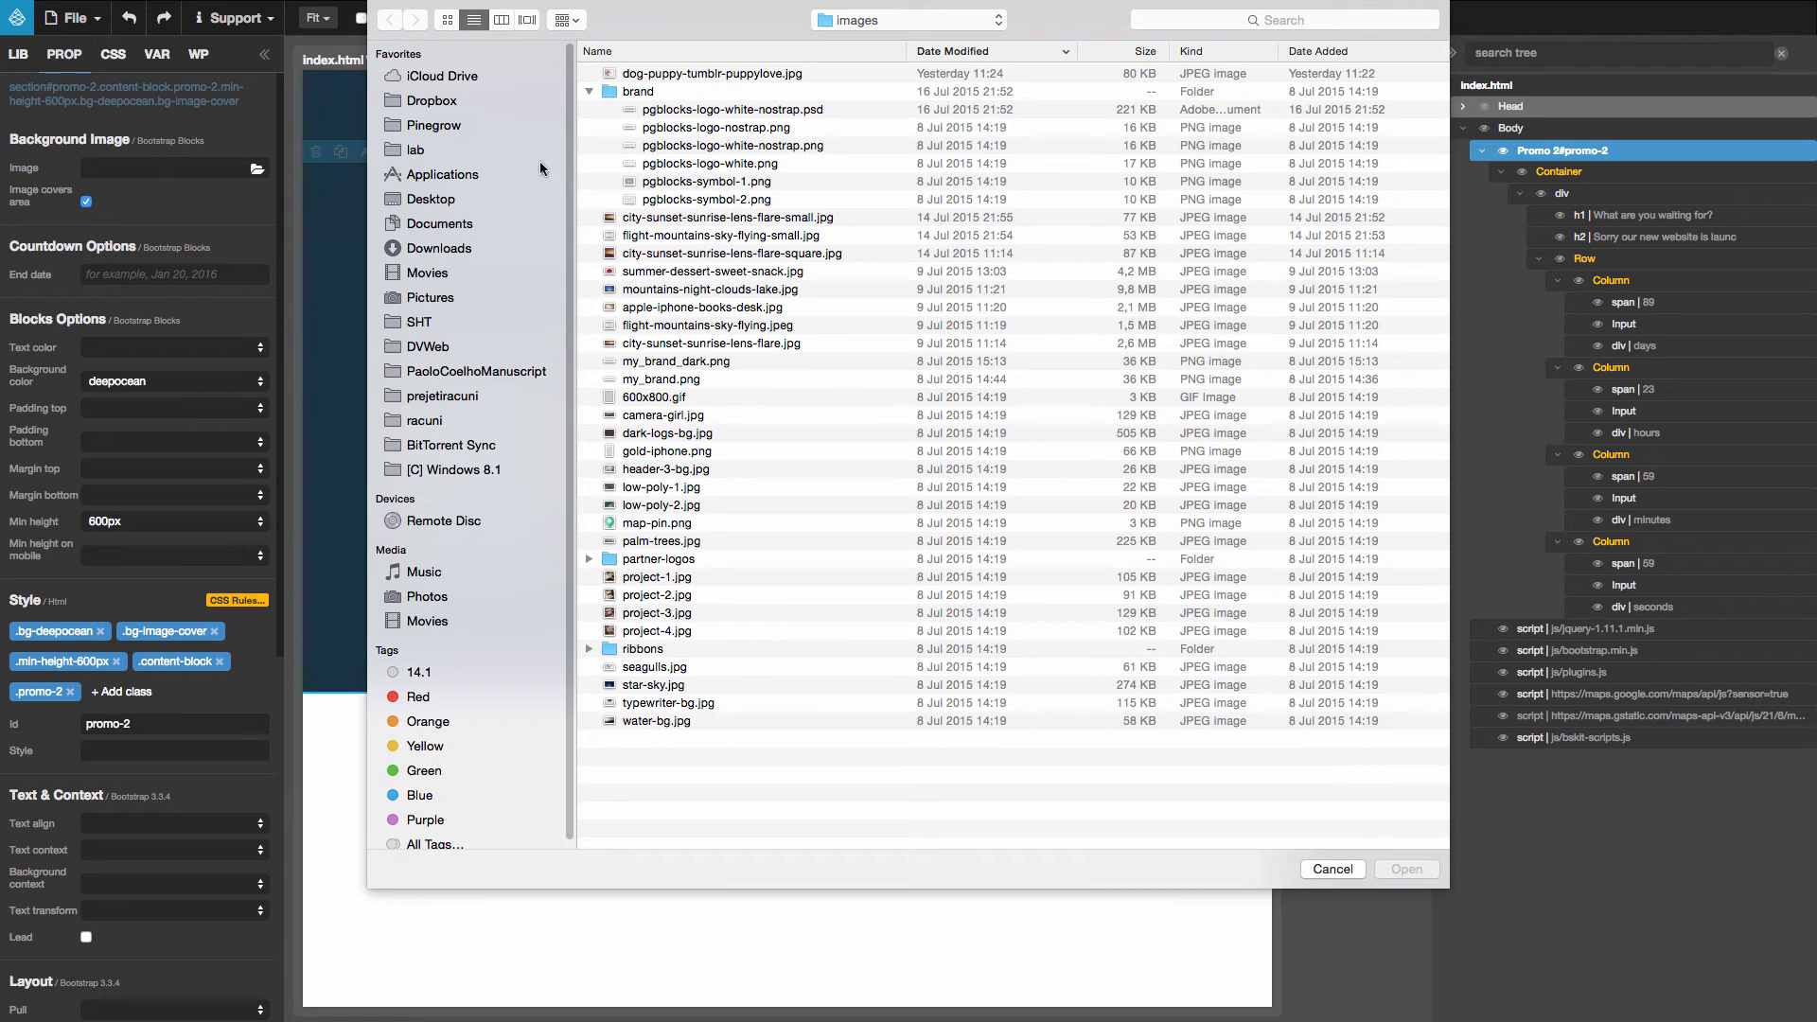
double_click(789, 218)
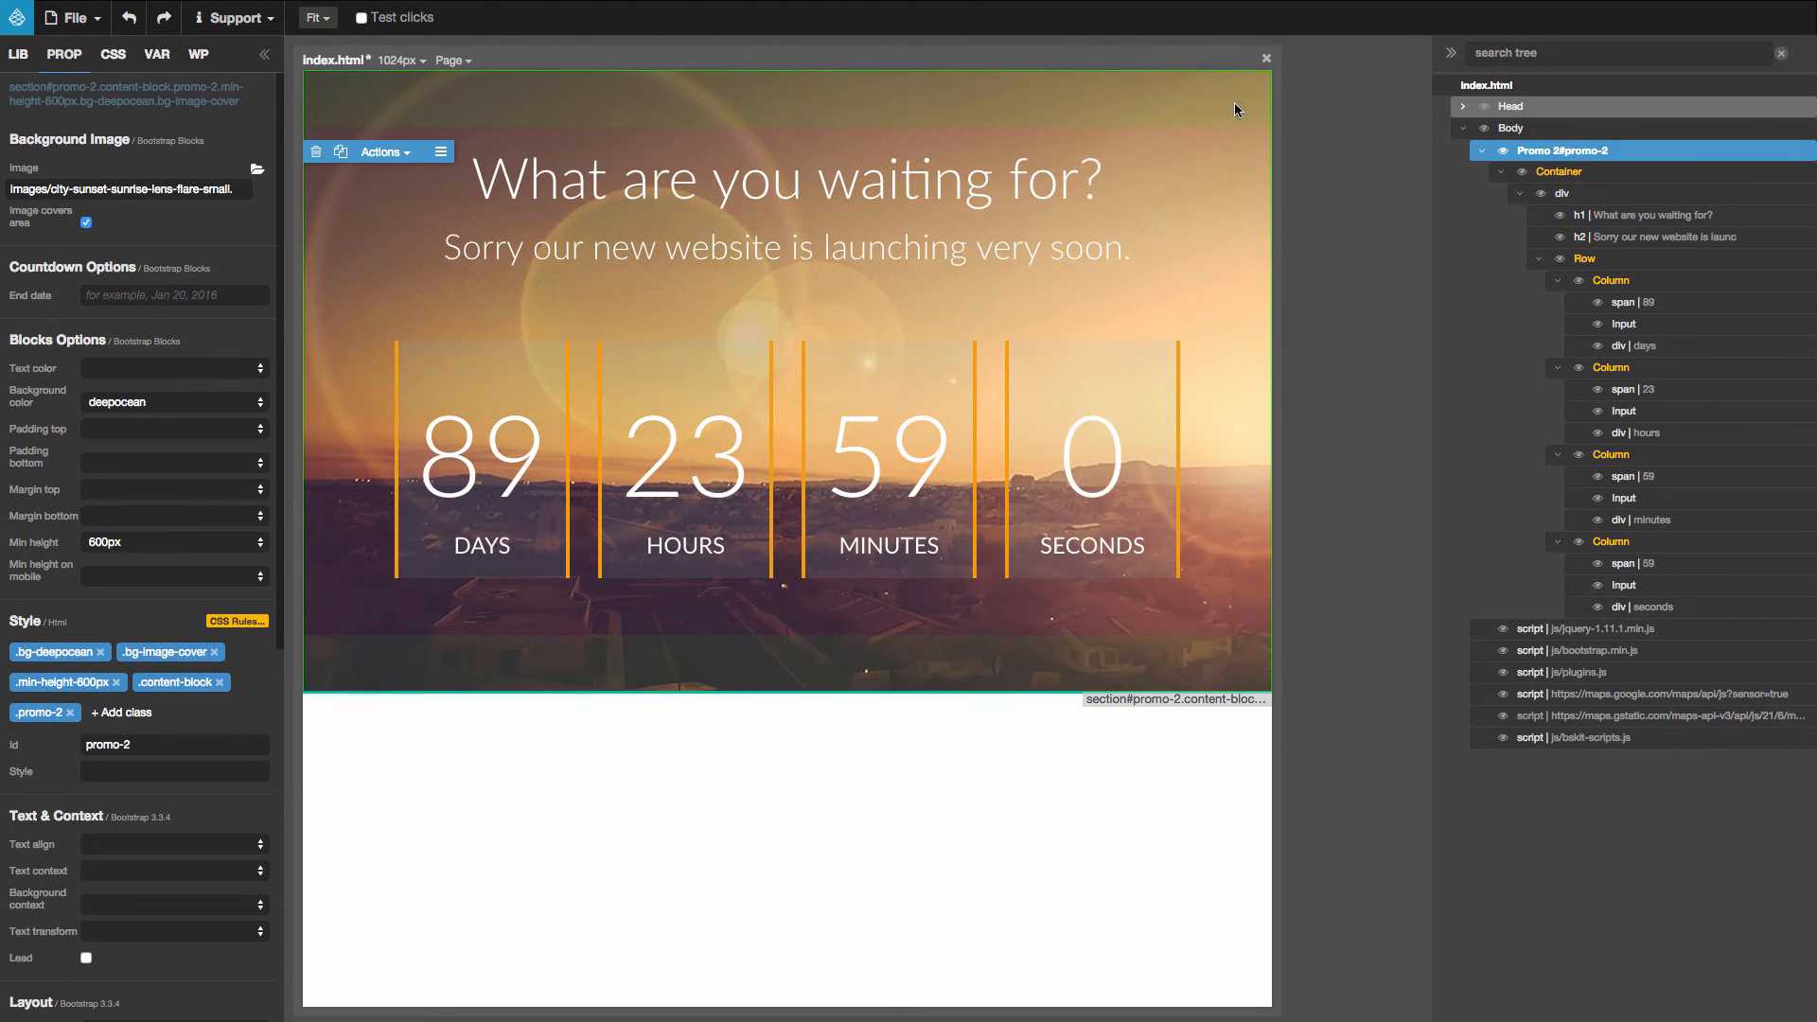
left_click(87, 225)
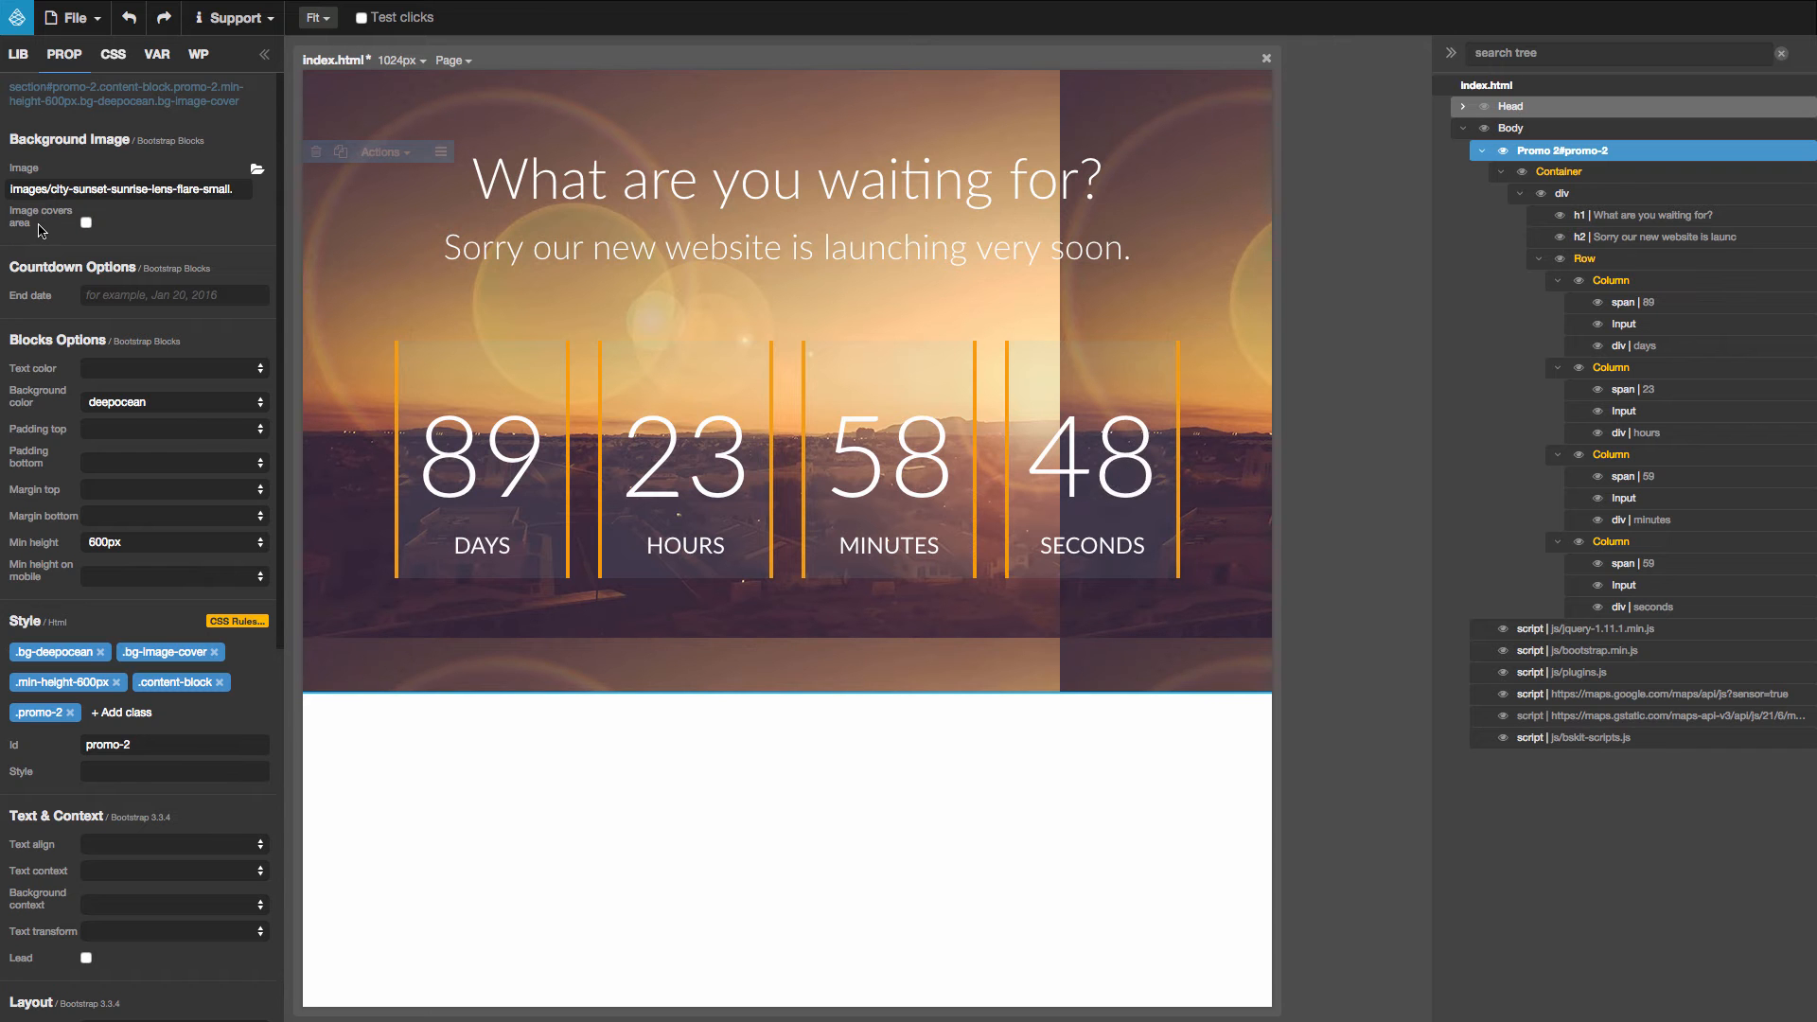
left_click(86, 224)
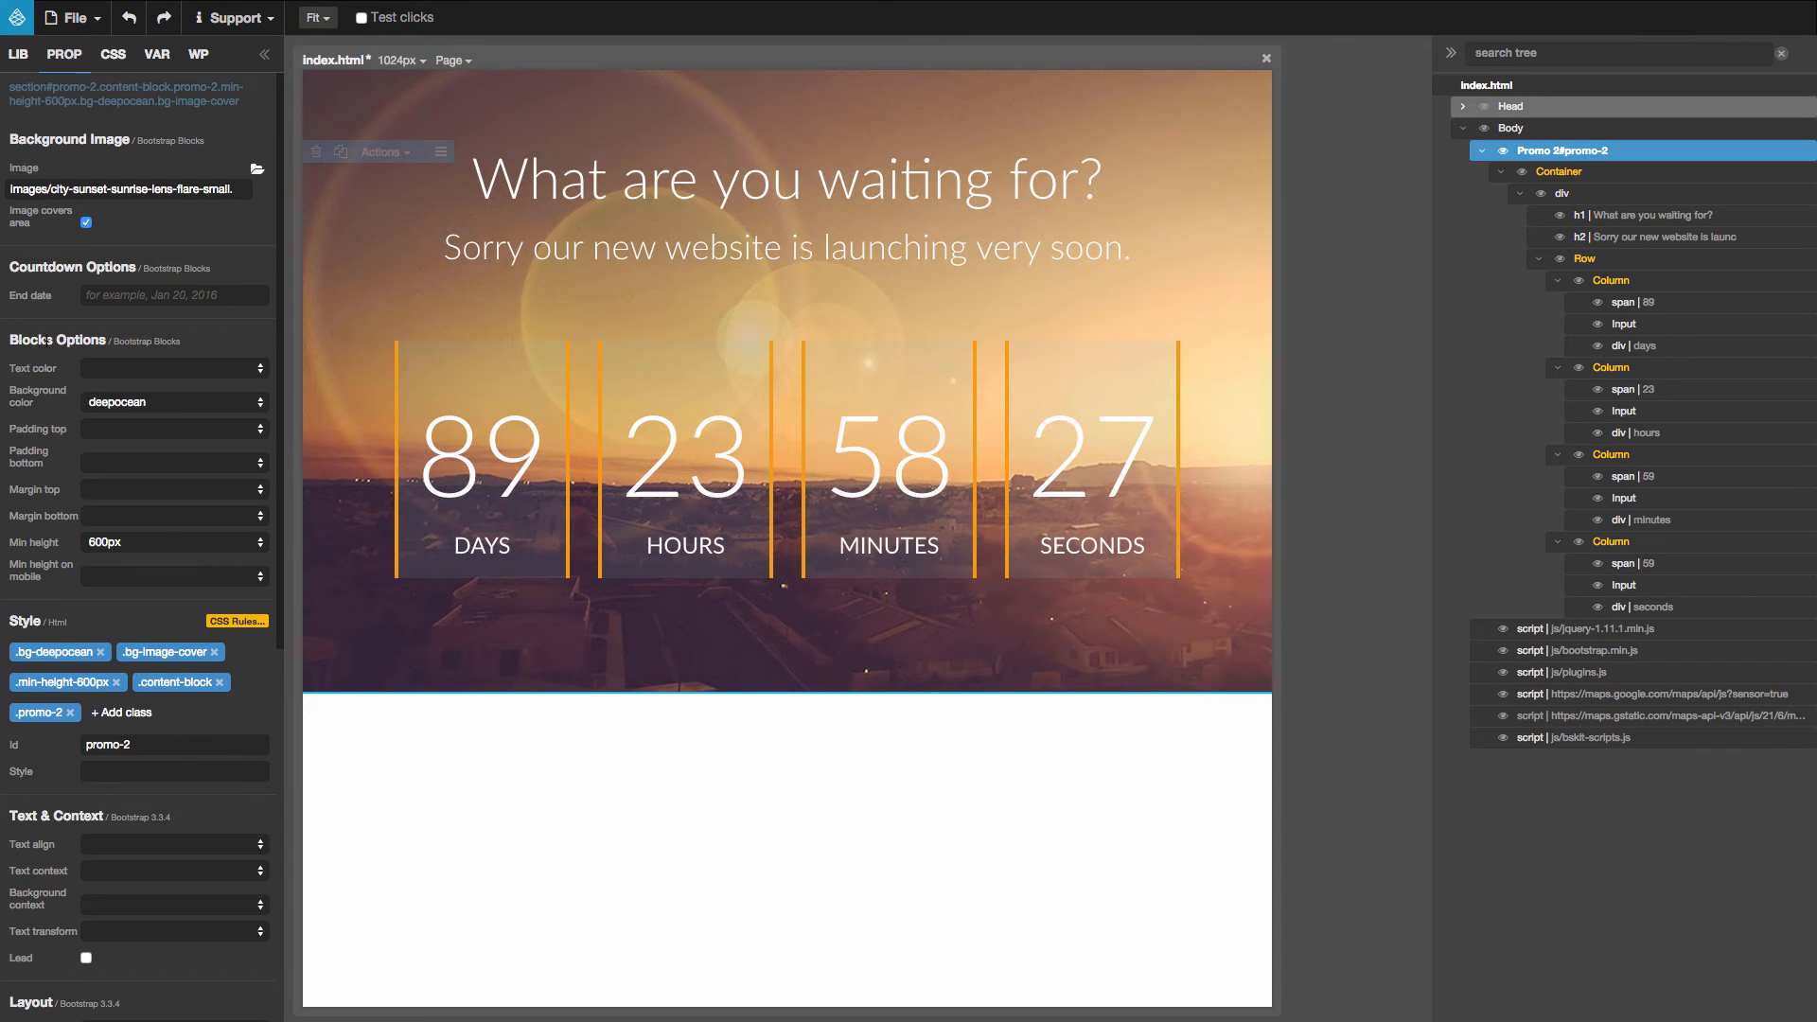
Step: Add the red content block with three outlined icons from the library directly below the countdown block
left_click(18, 54)
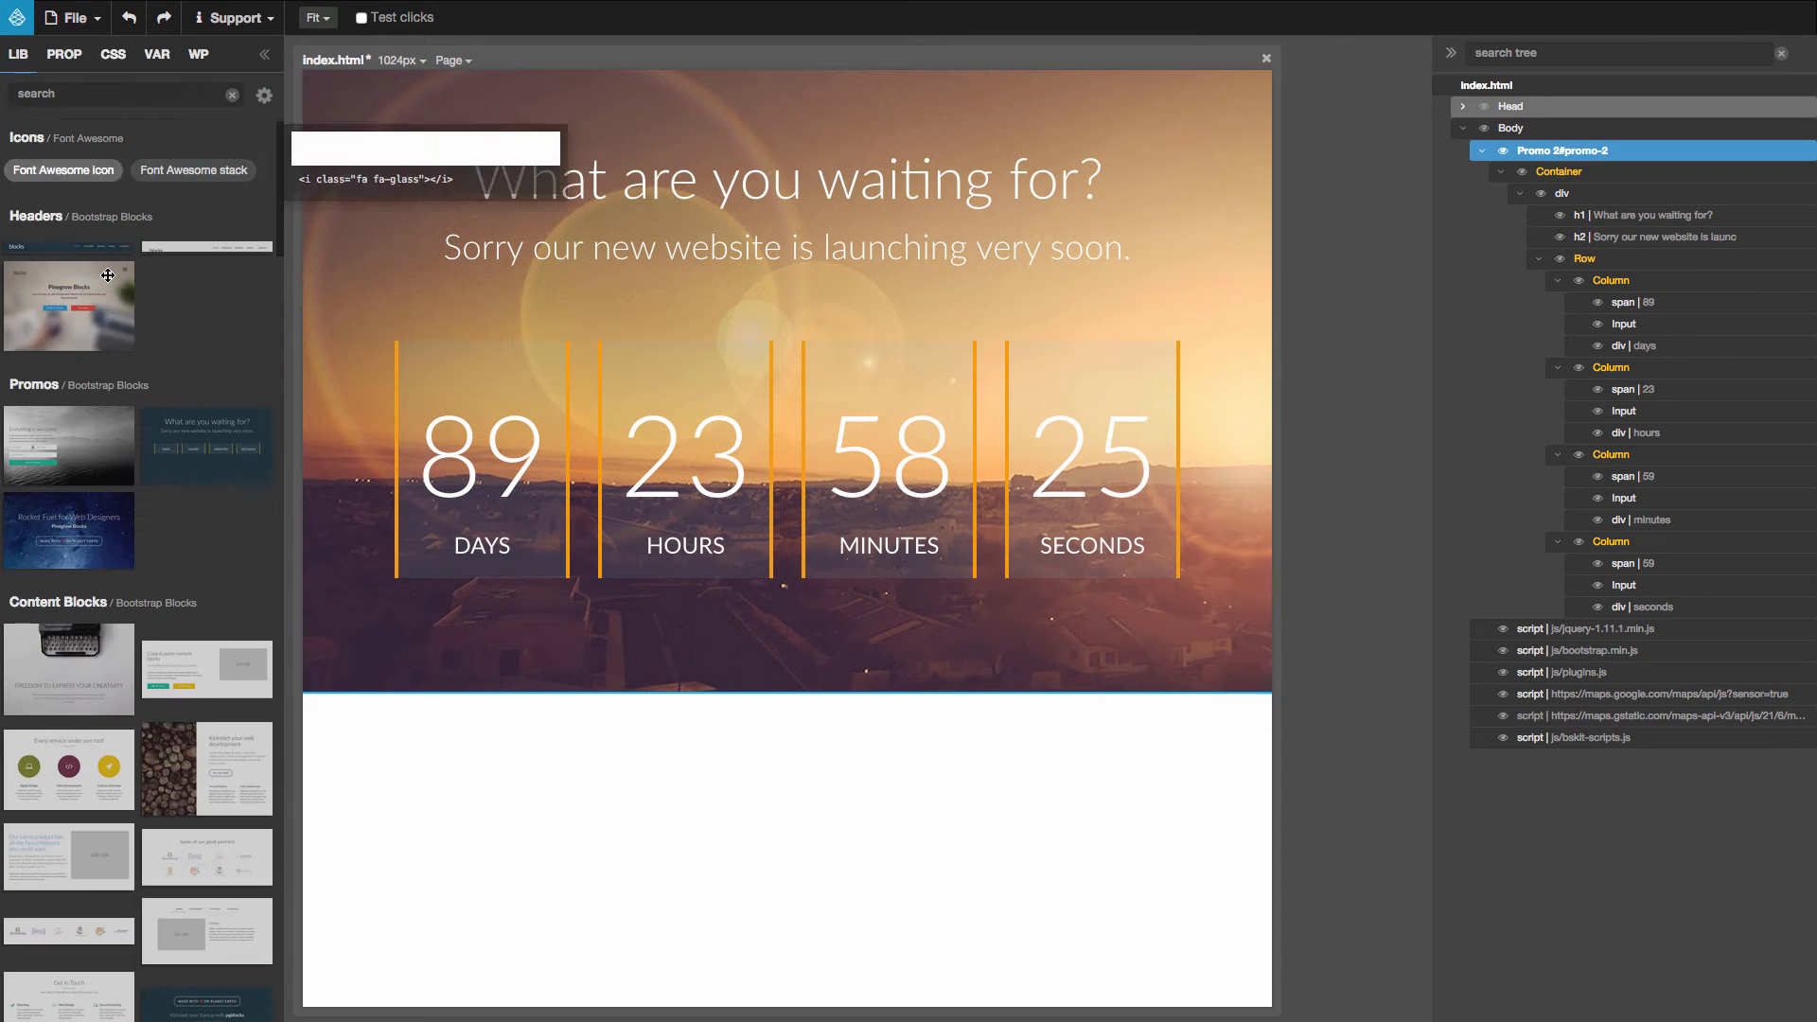
scroll(189, 454, "down", 6)
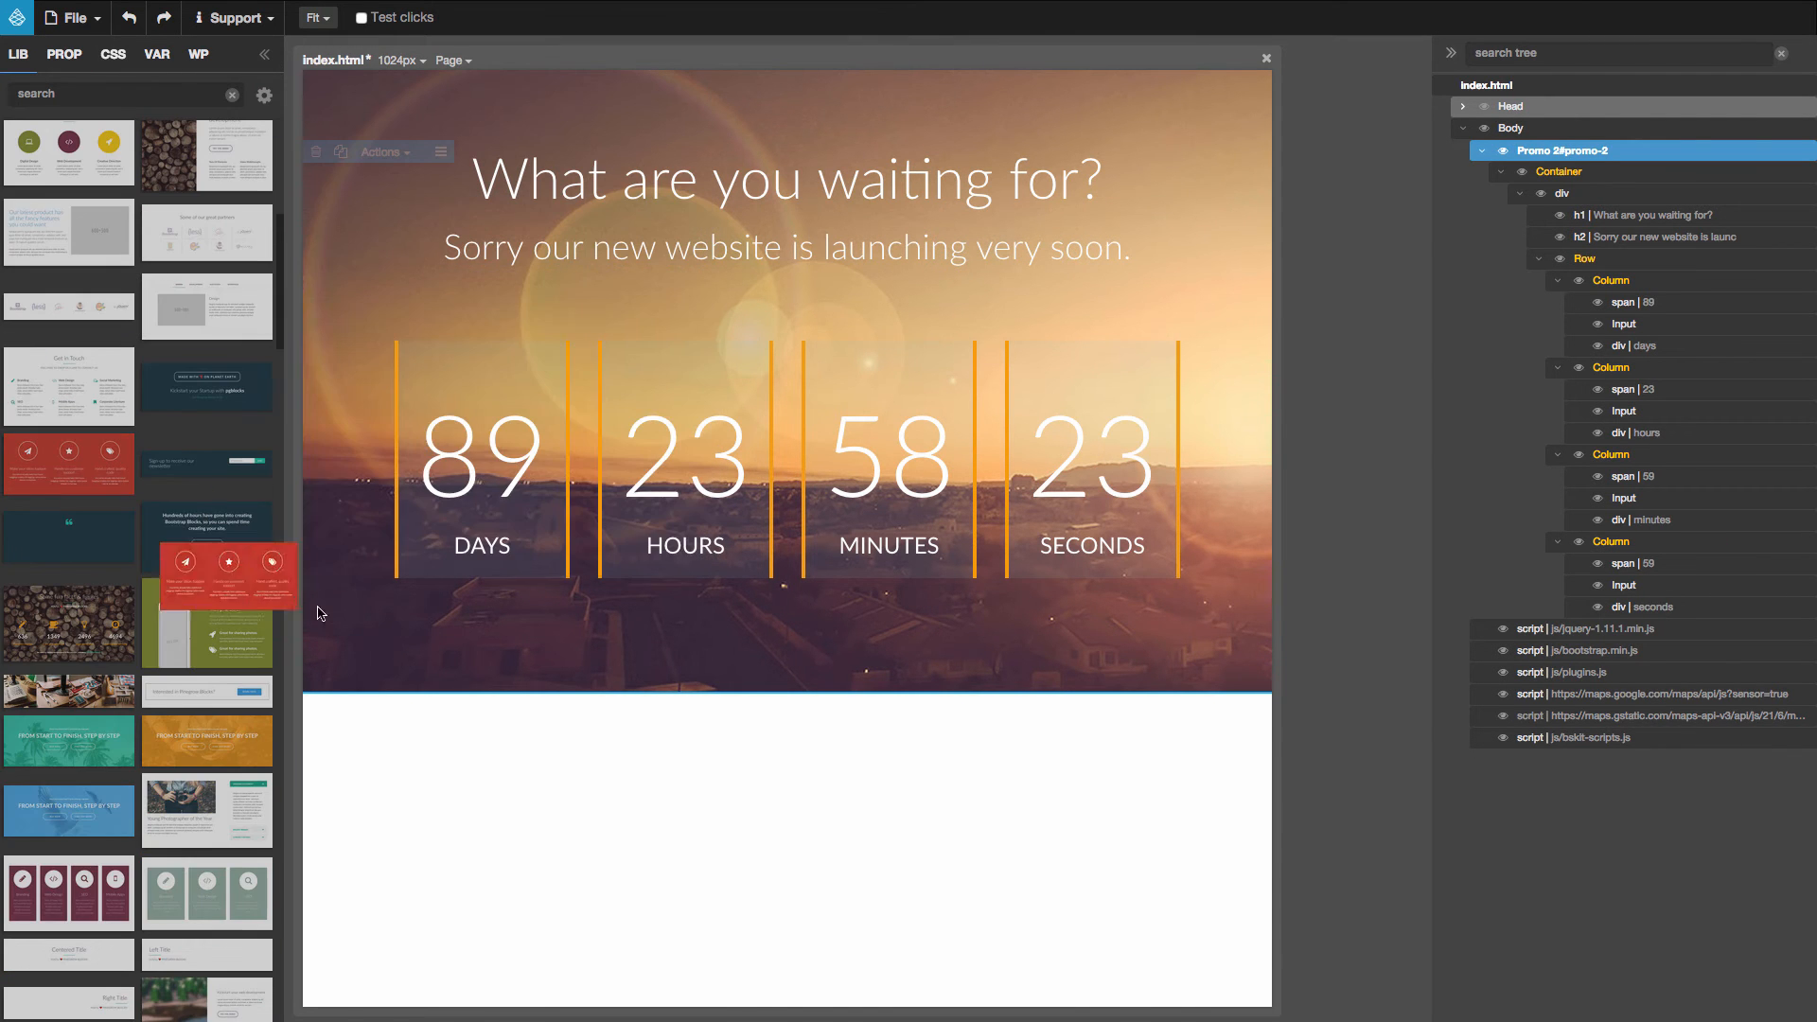
left_click_drag(210, 552, 530, 748)
scroll(715, 702, "down", 2)
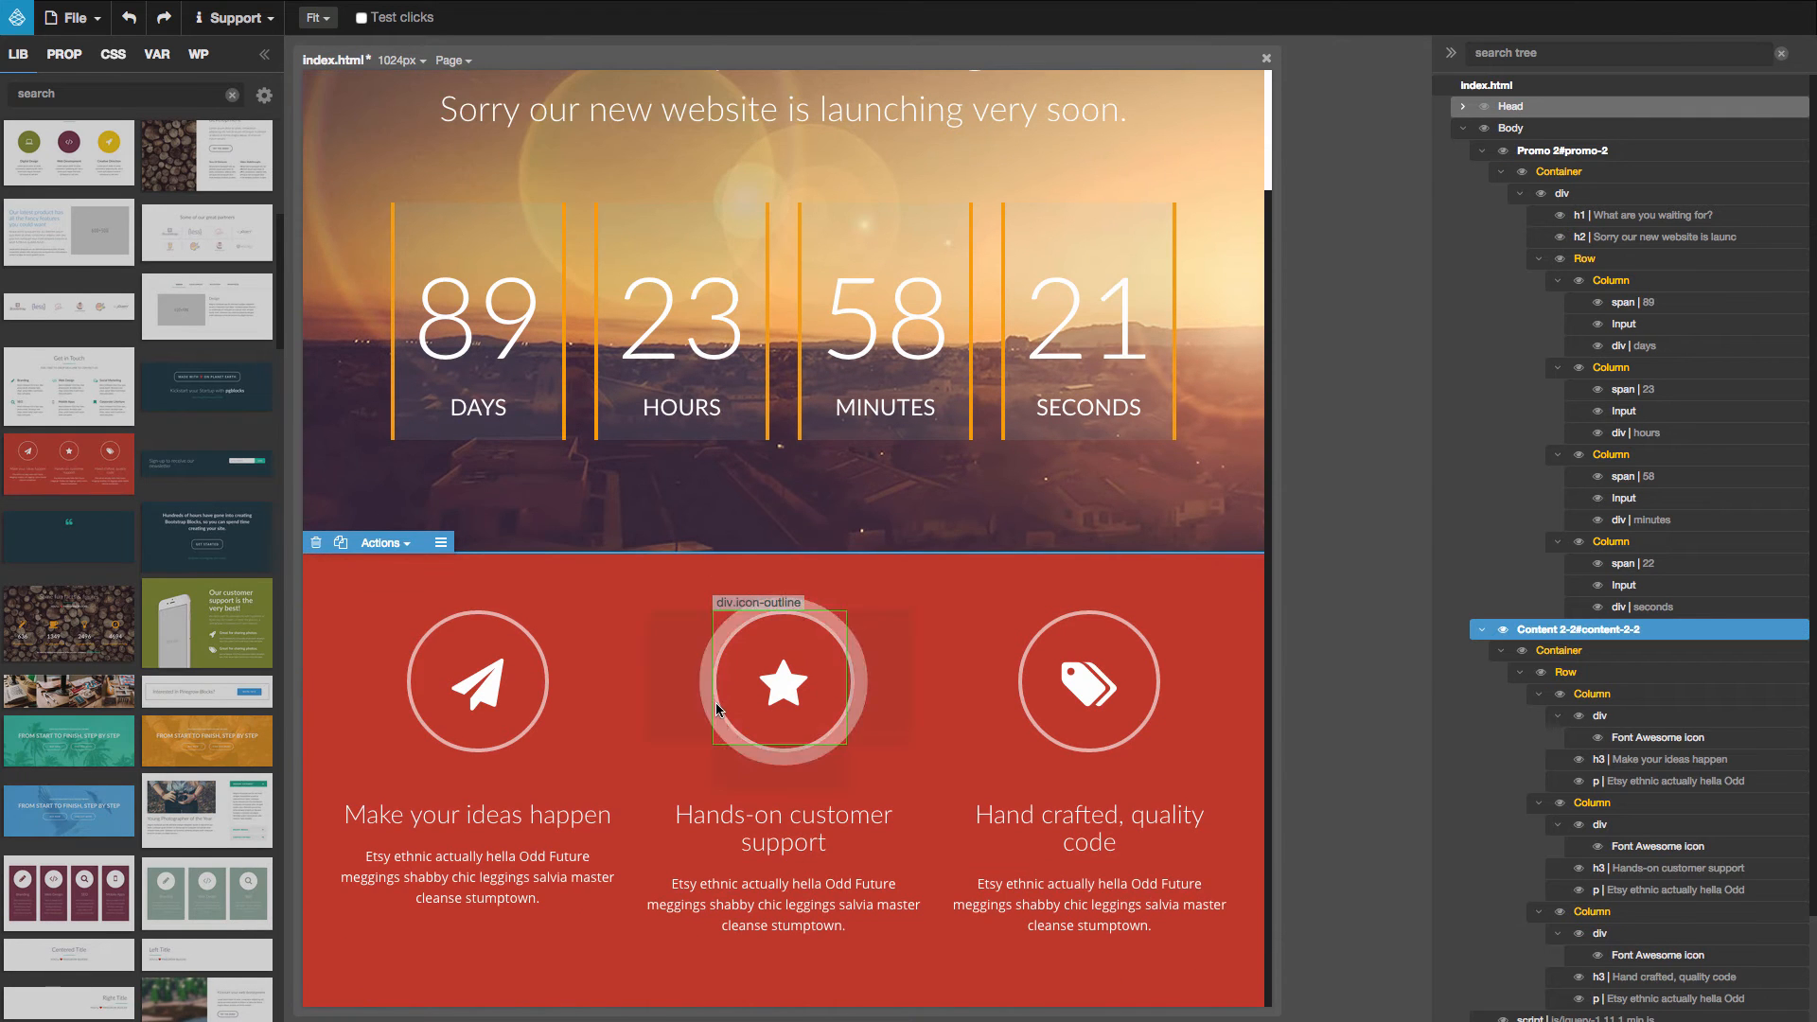
Step: Try river as the three-icon content block's background color, and settle on sienna
left_click(65, 54)
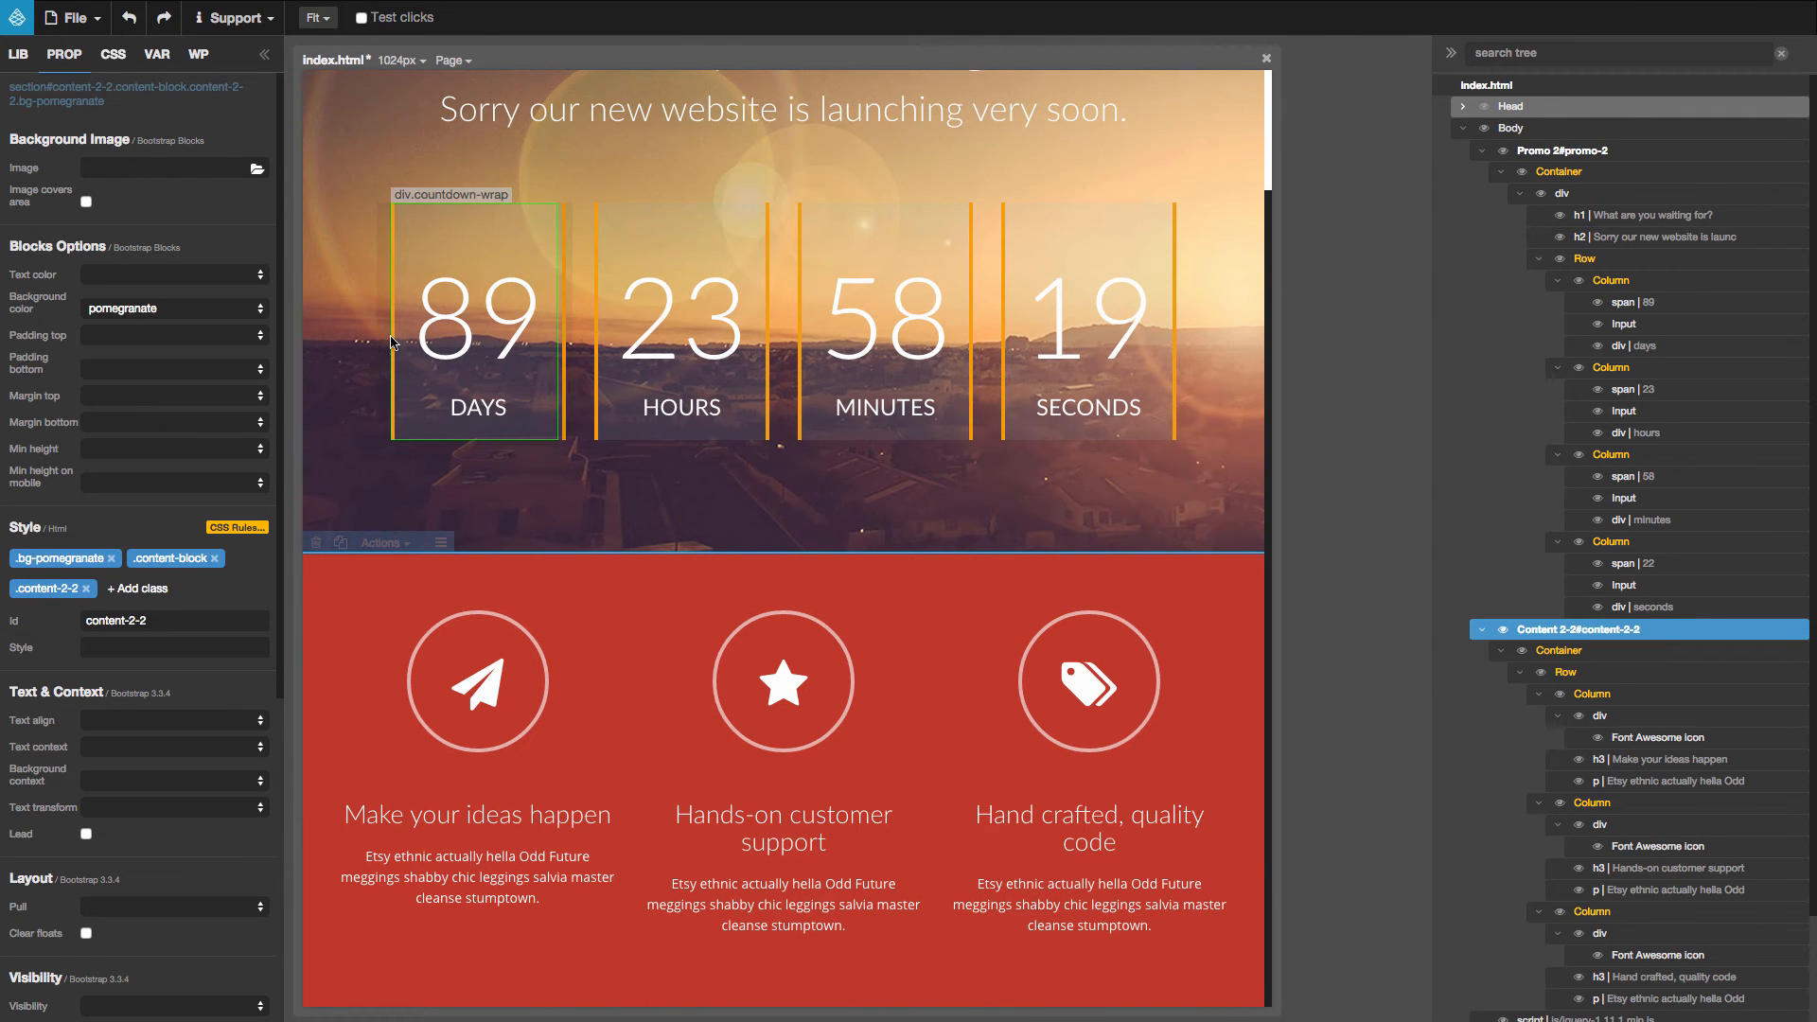
left_click(117, 313)
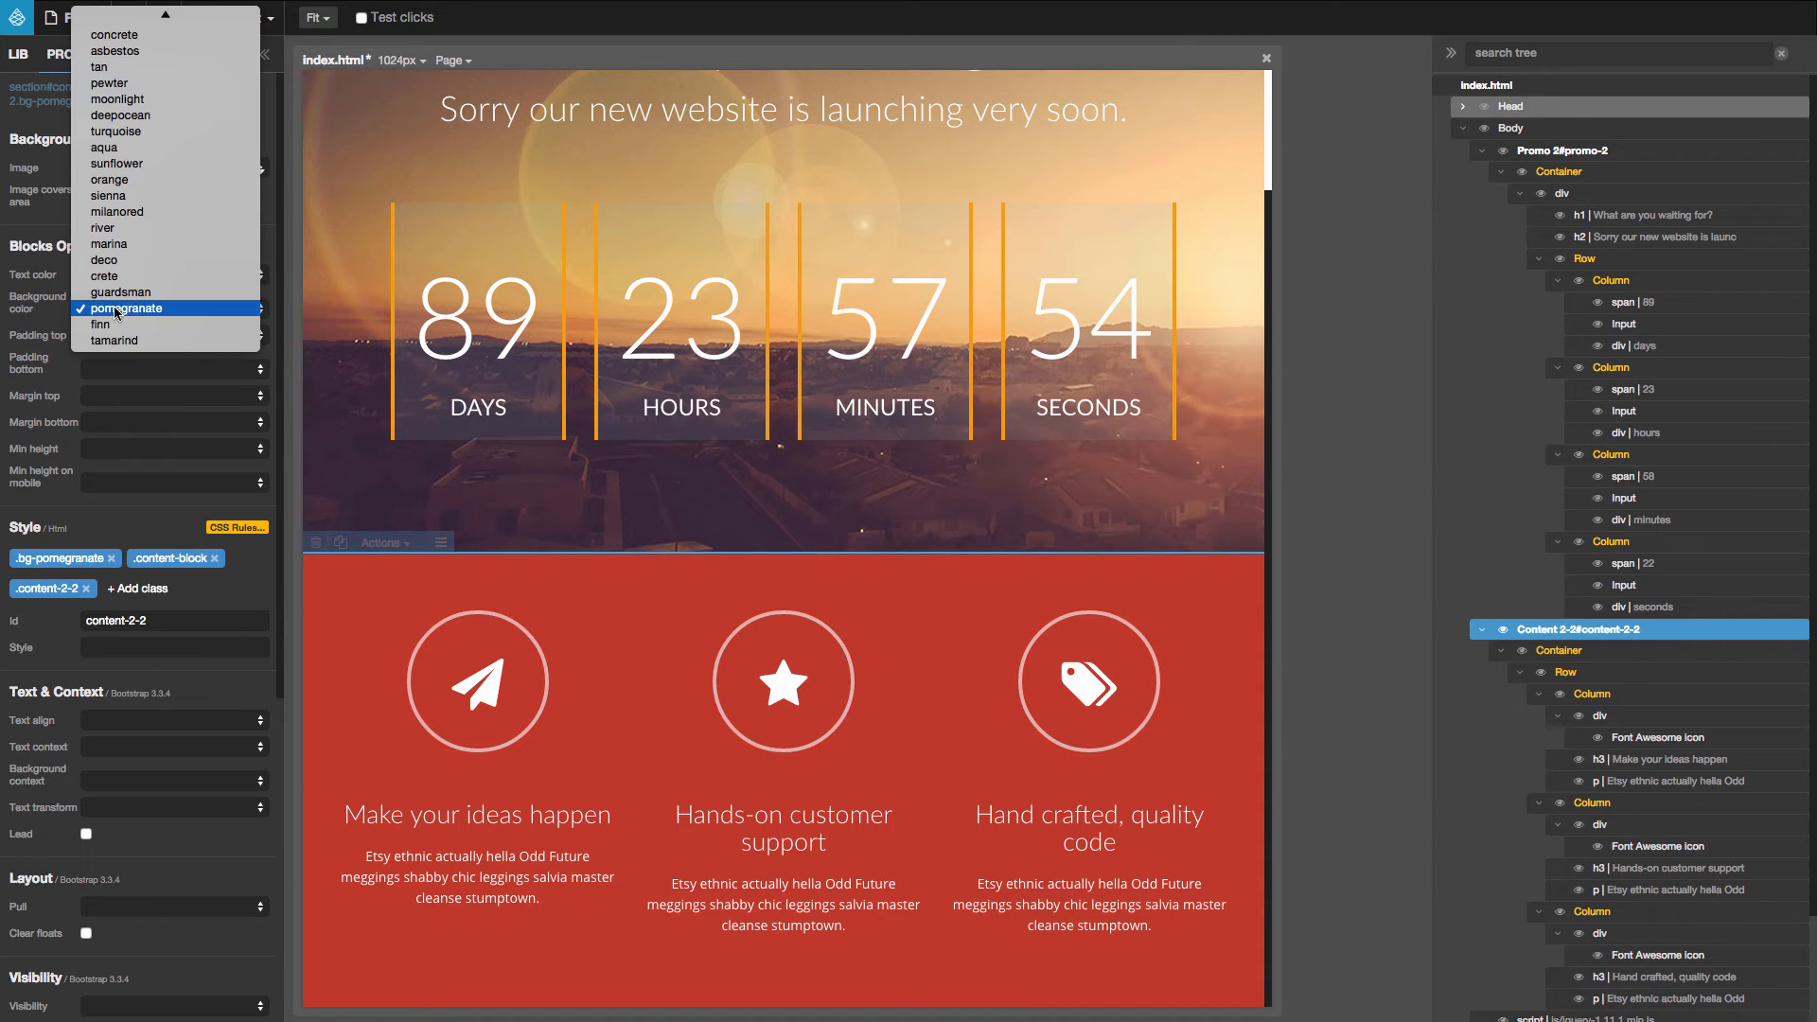
left_click(144, 234)
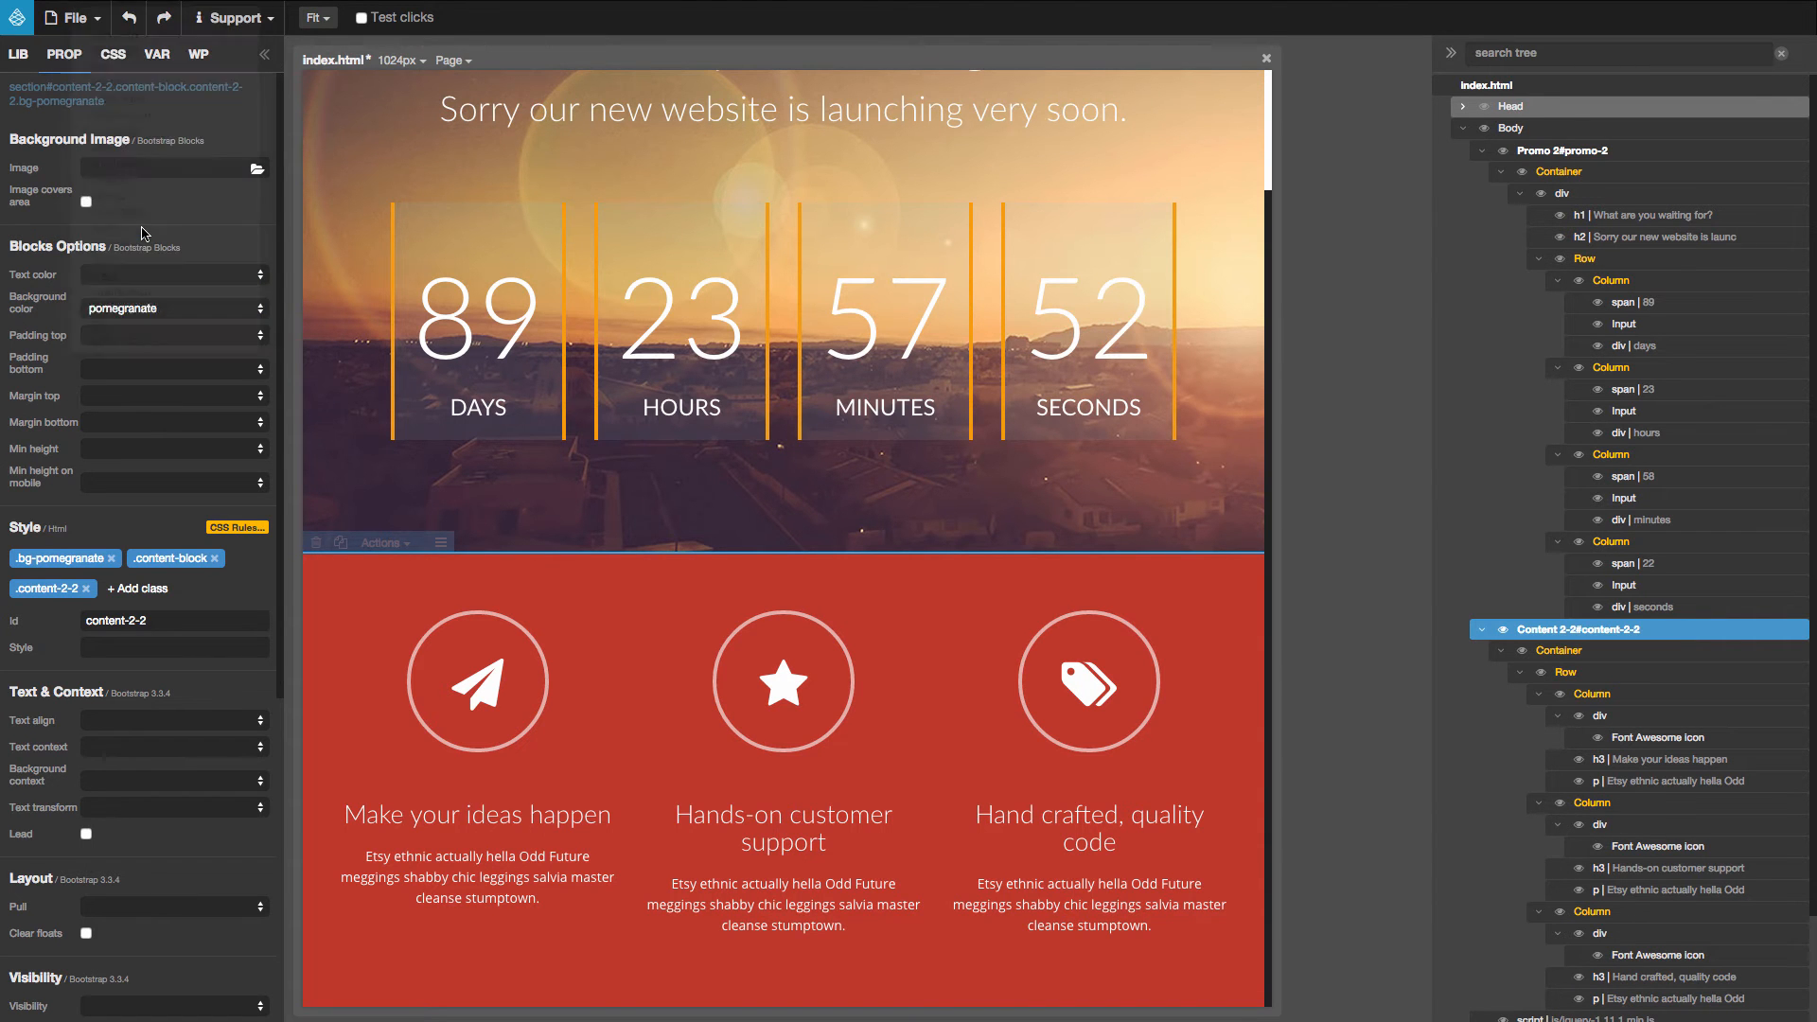
left_click(129, 313)
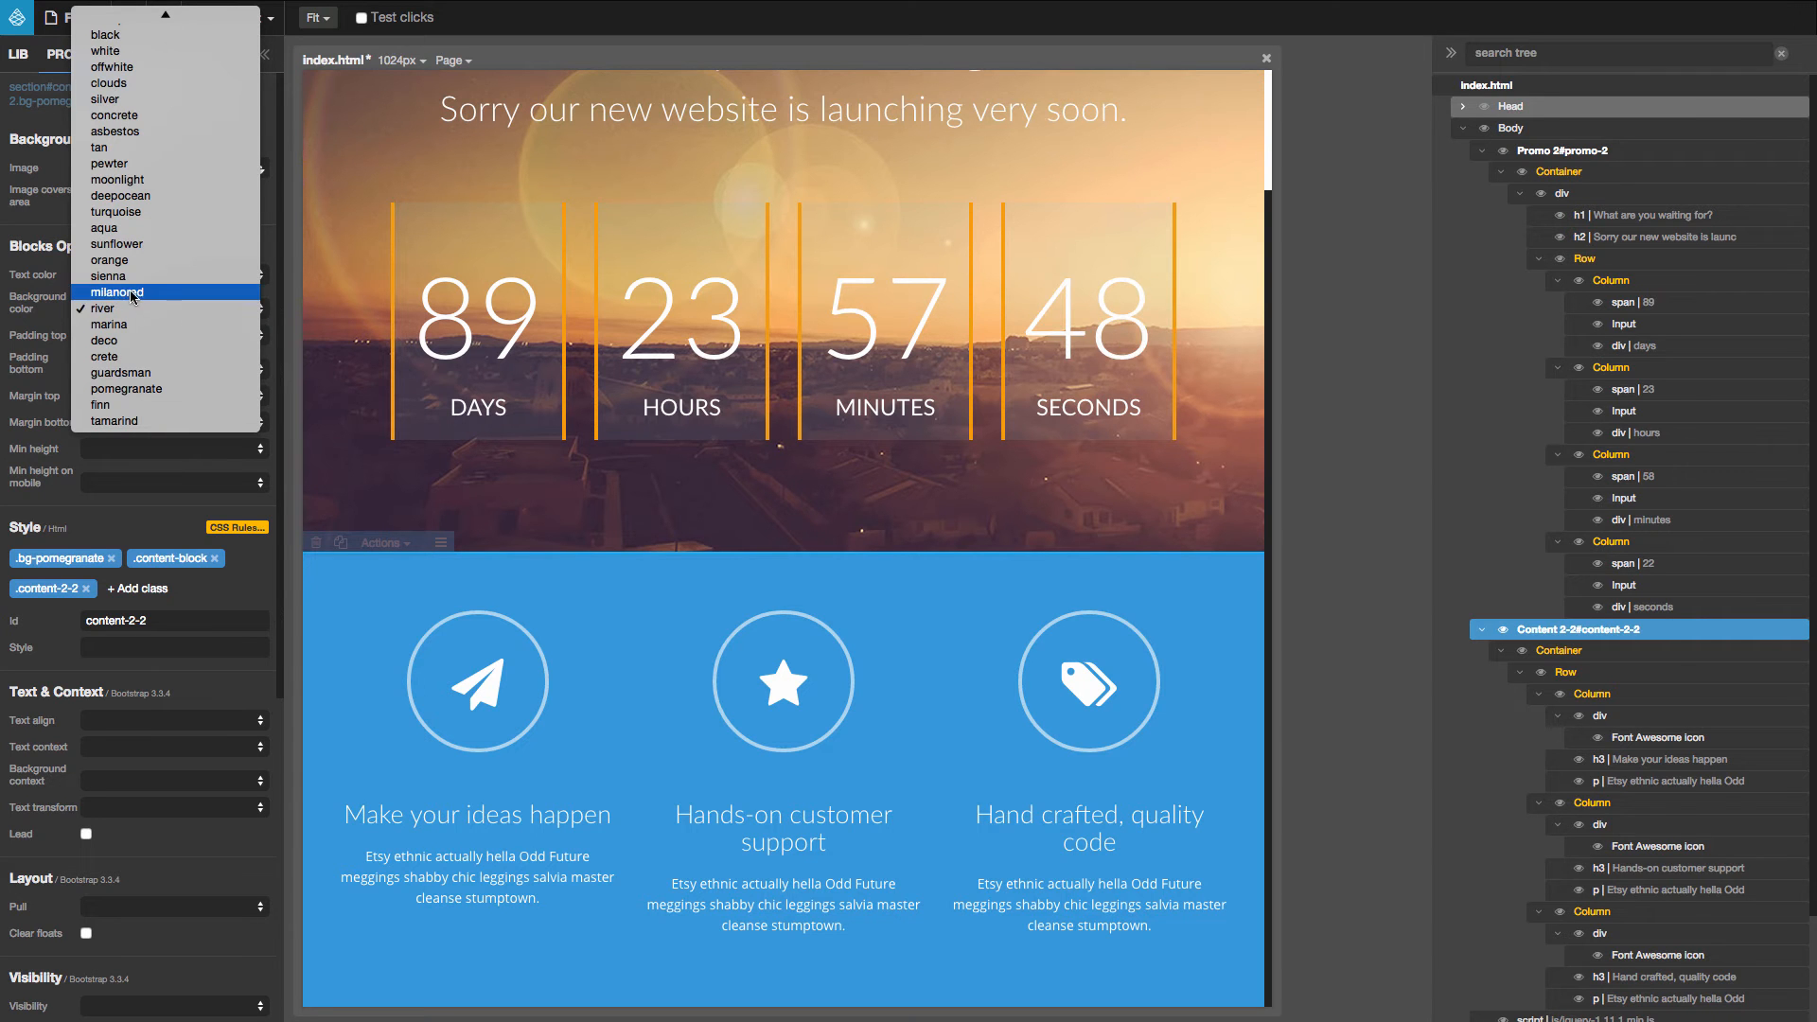
left_click(133, 277)
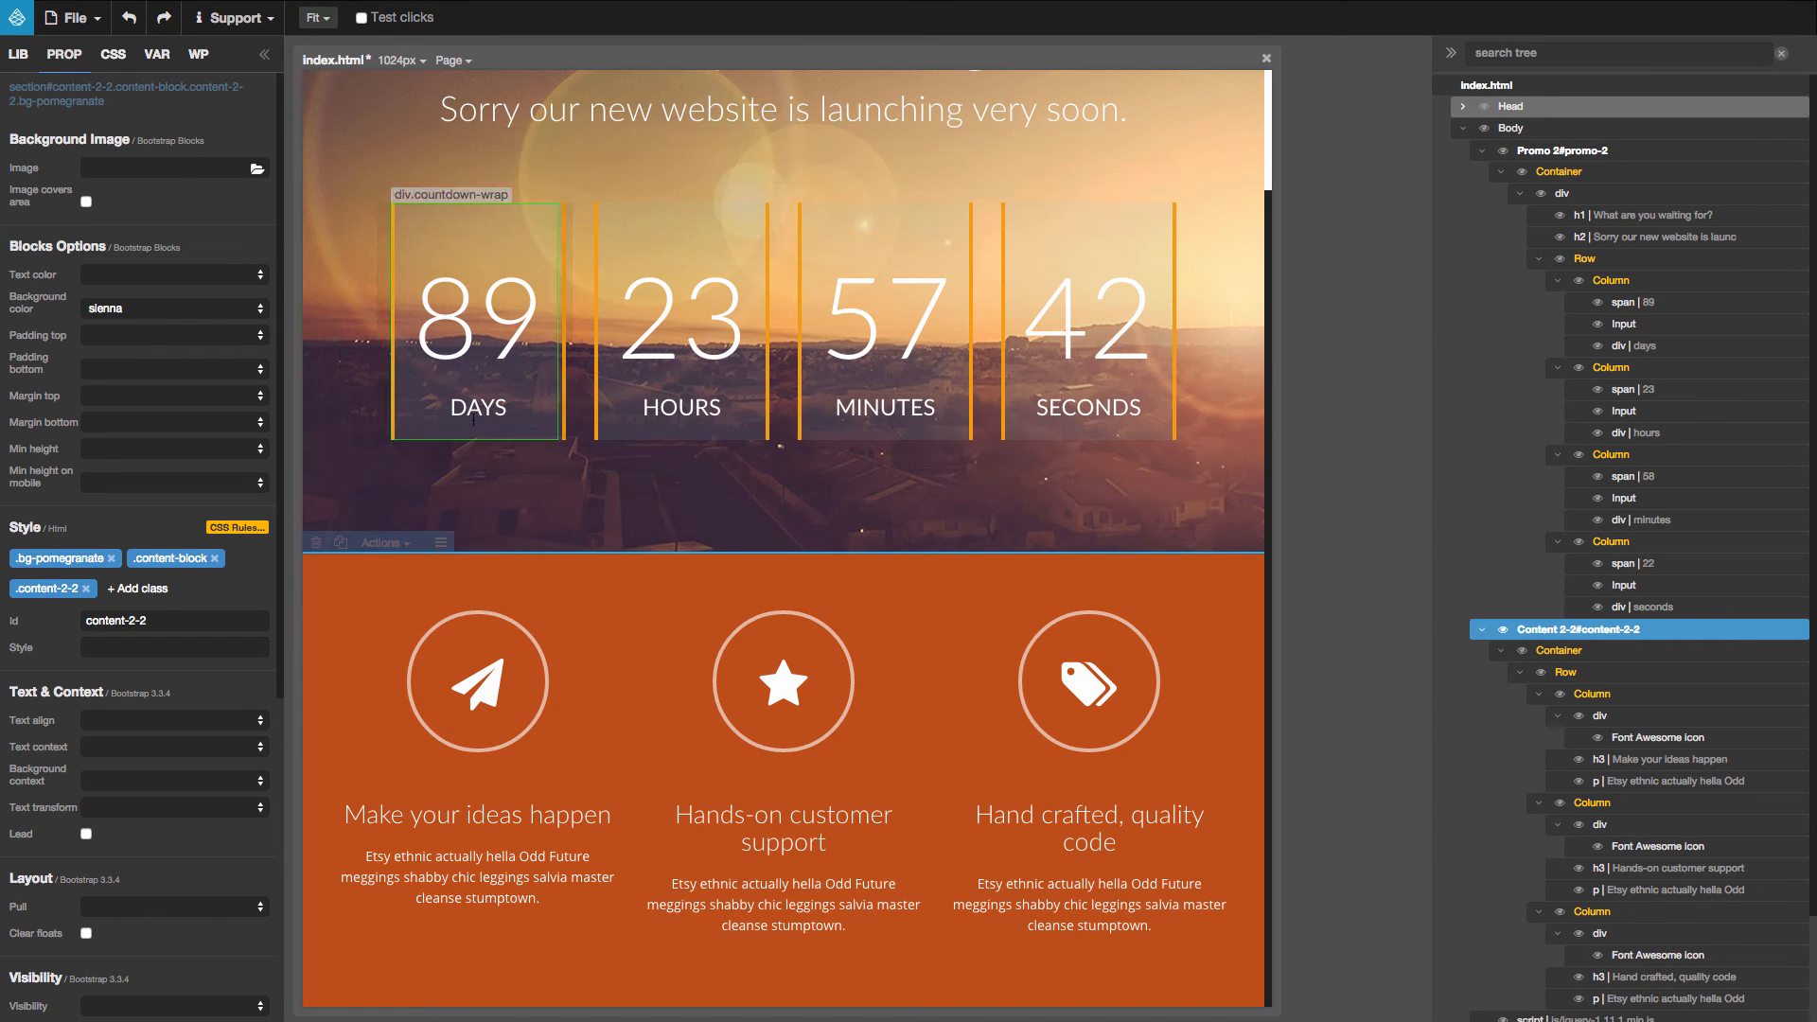
Step: Try black as the three-icon content block's text color, and clear the setting again
left_click(148, 275)
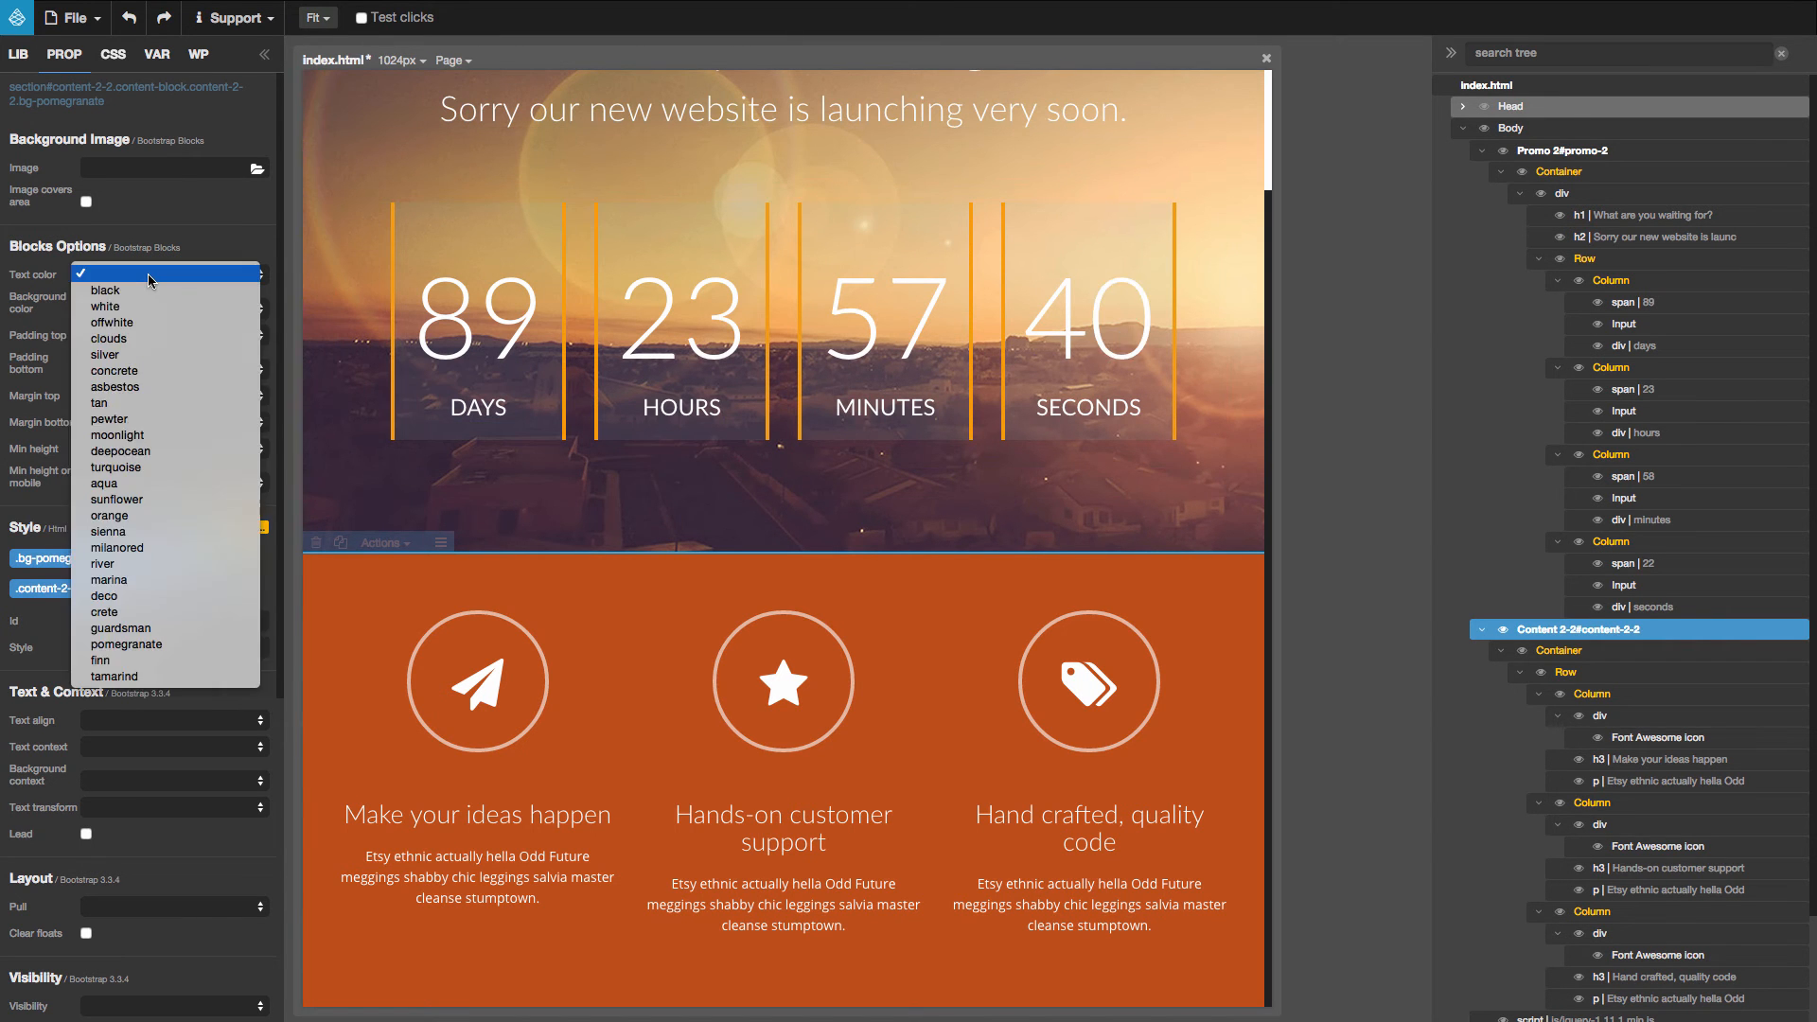
left_click(148, 290)
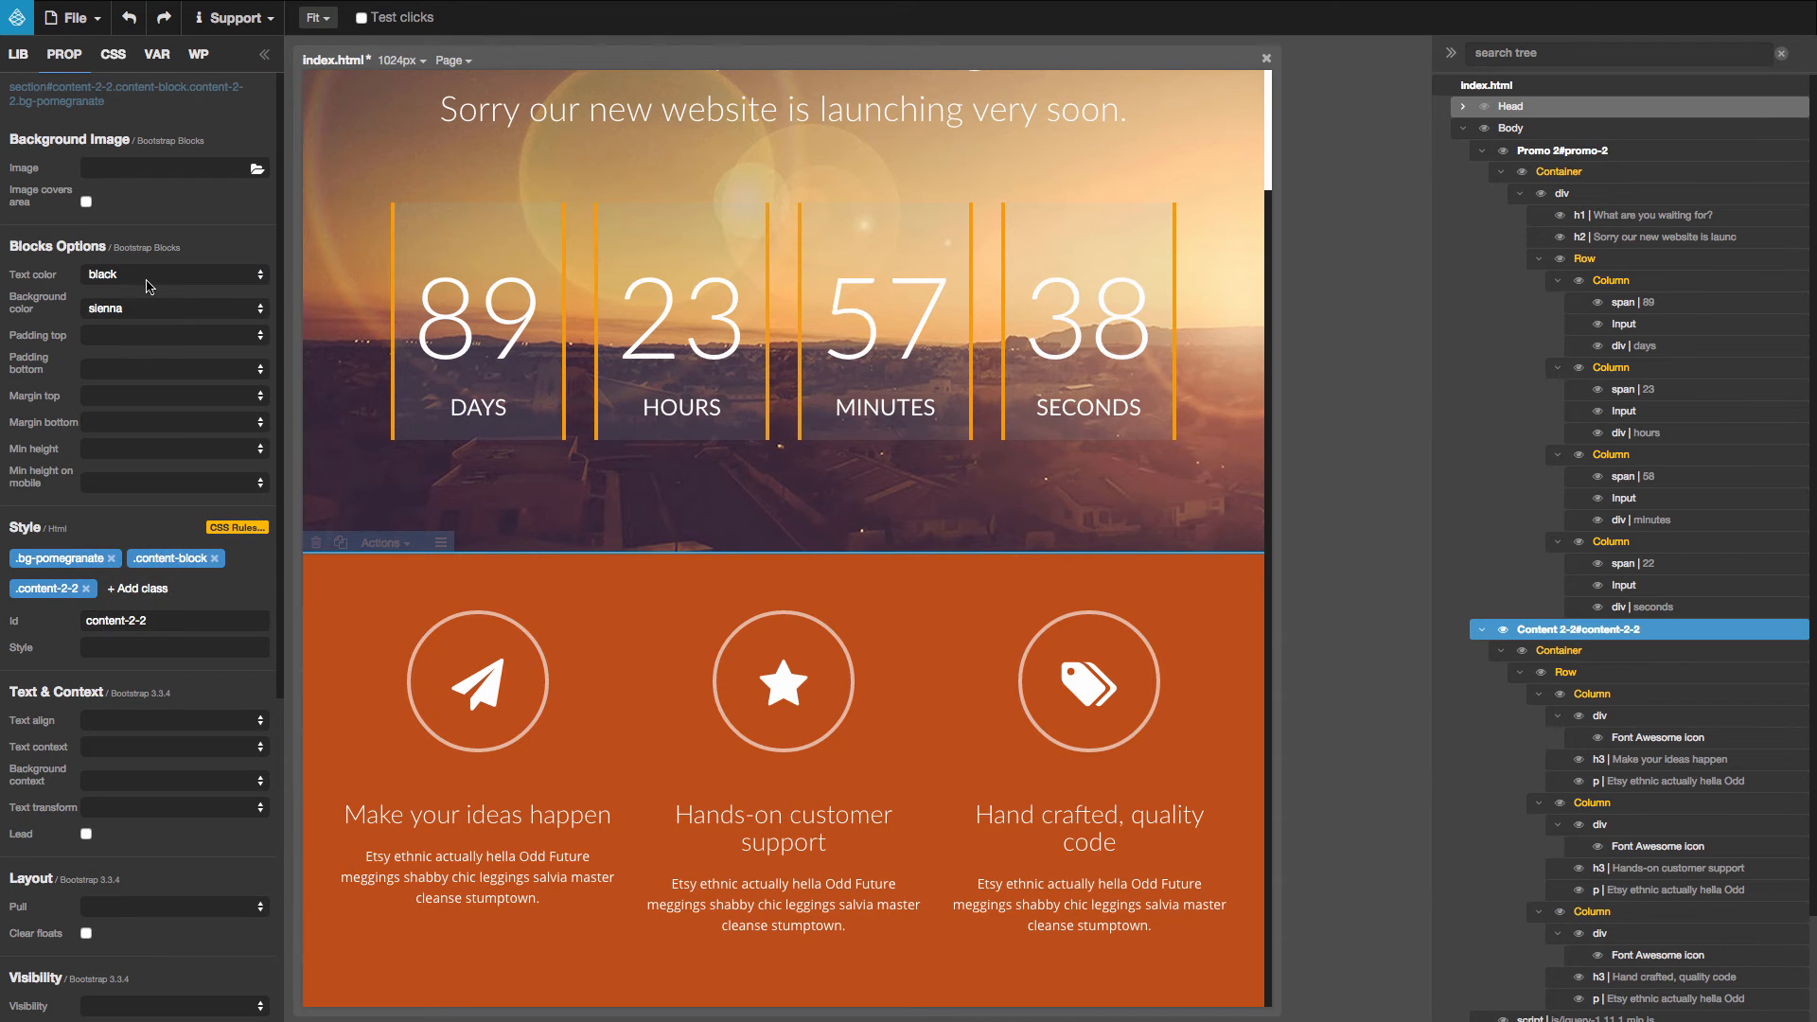
left_click(144, 276)
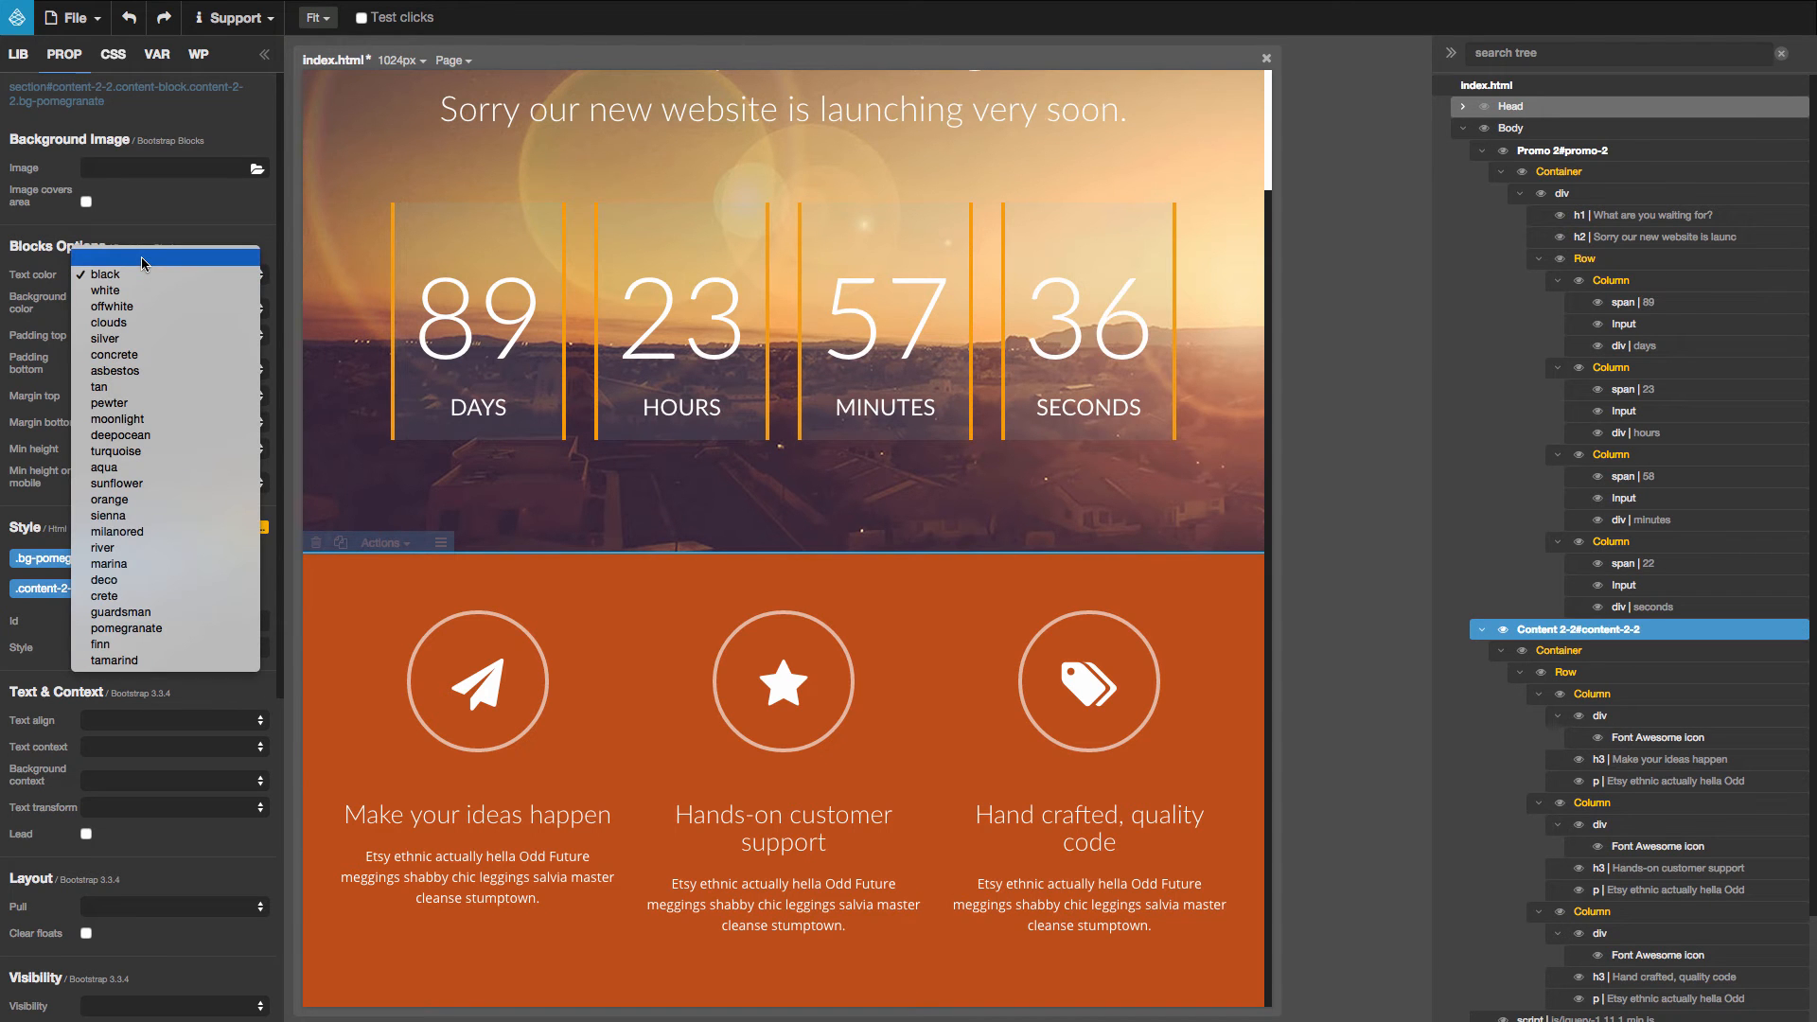
left_click(142, 258)
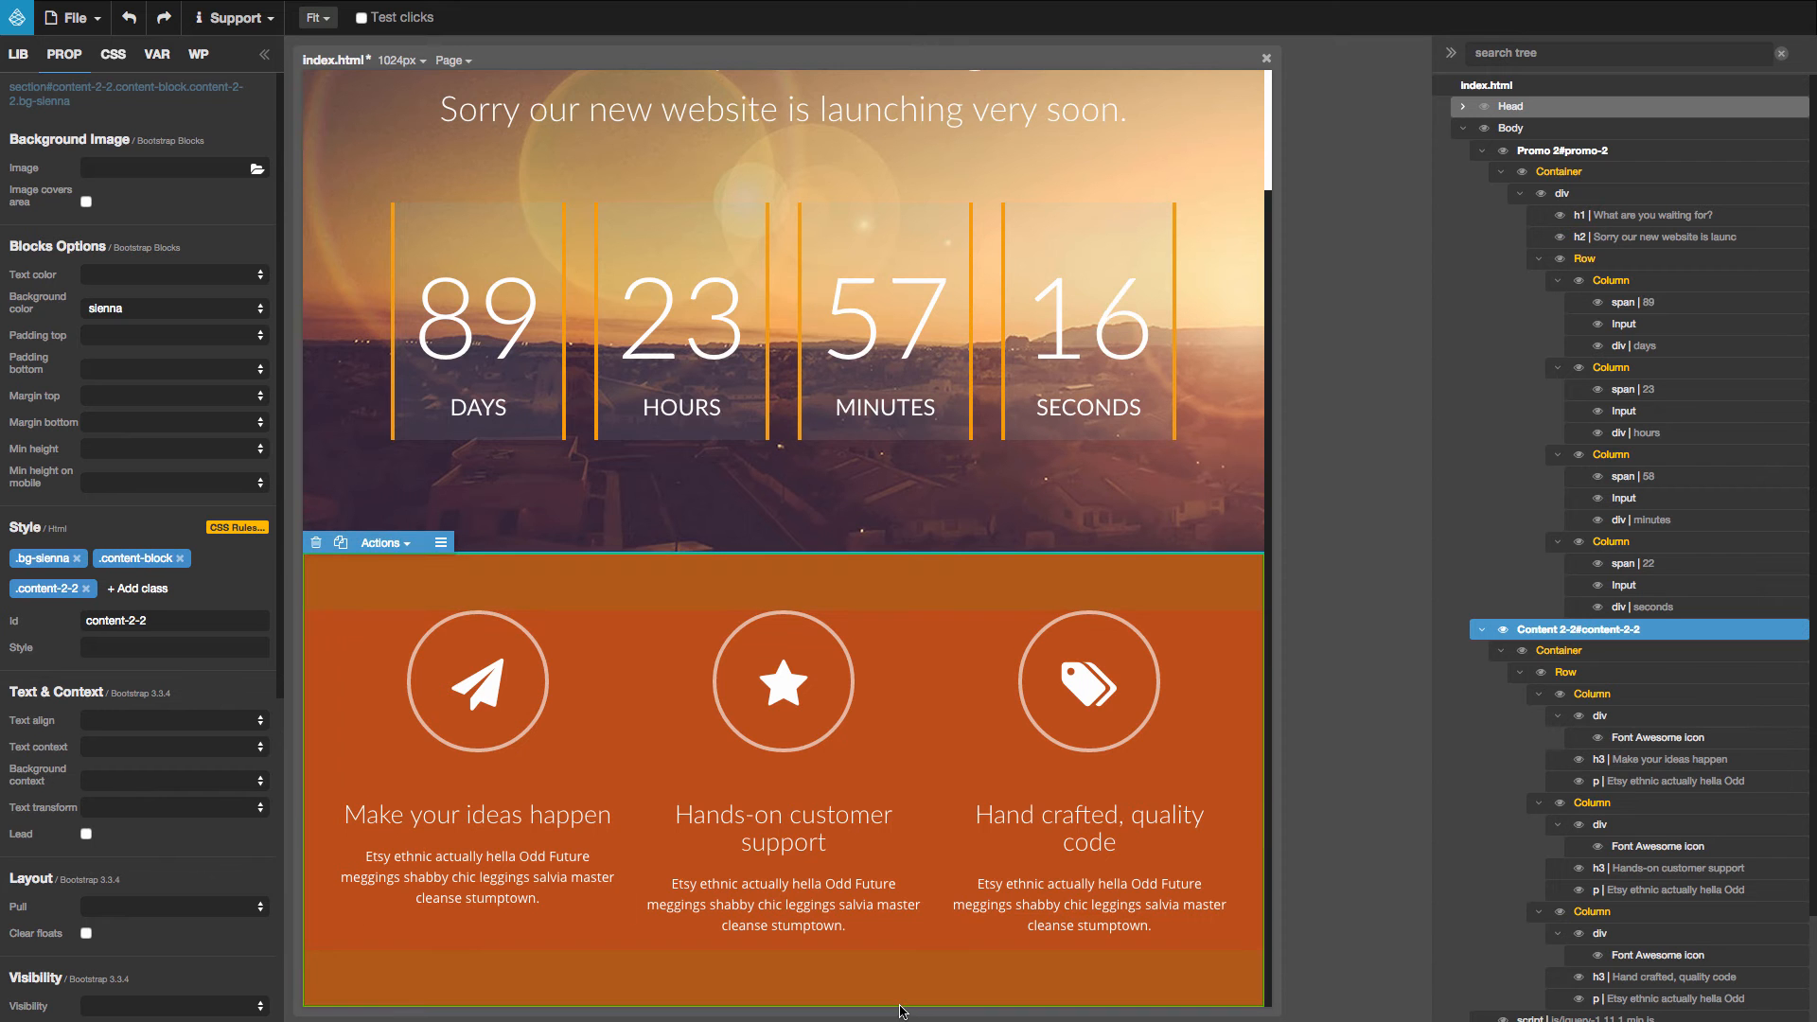
Step: Set the text color of the paper plane, star and tags icons in the content block to orange
left_click(486, 696)
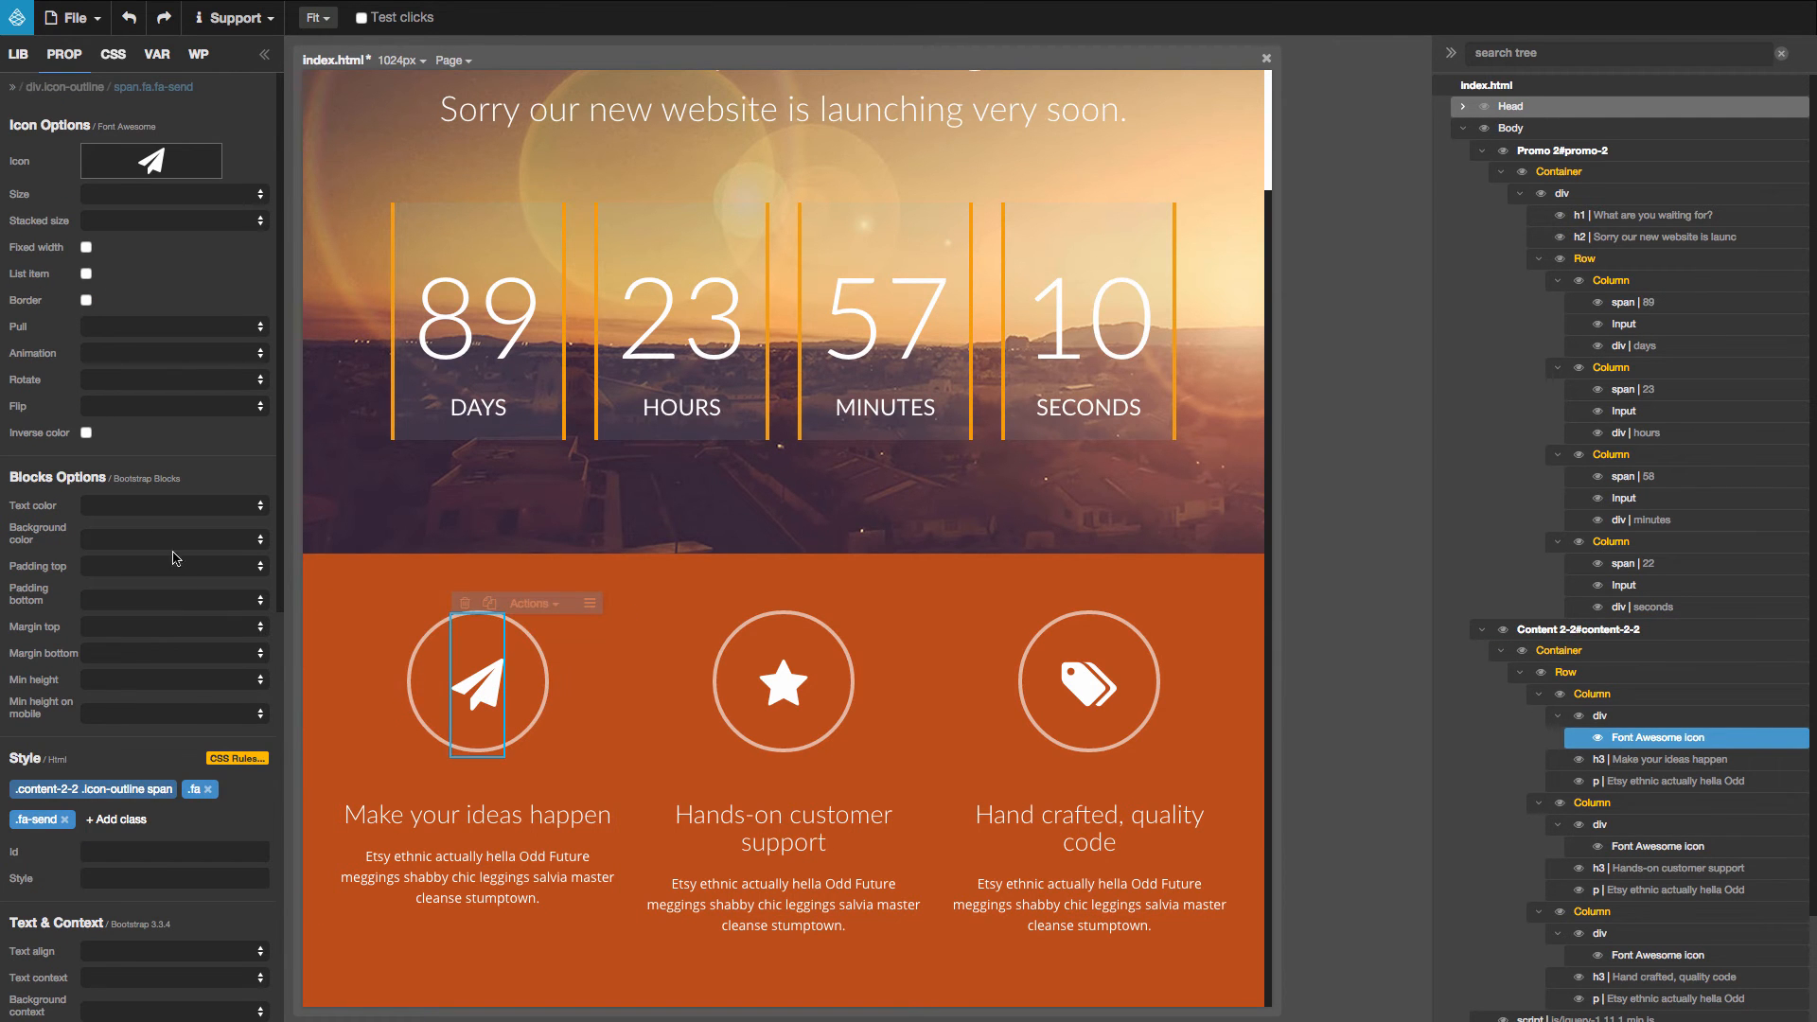
left_click(131, 511)
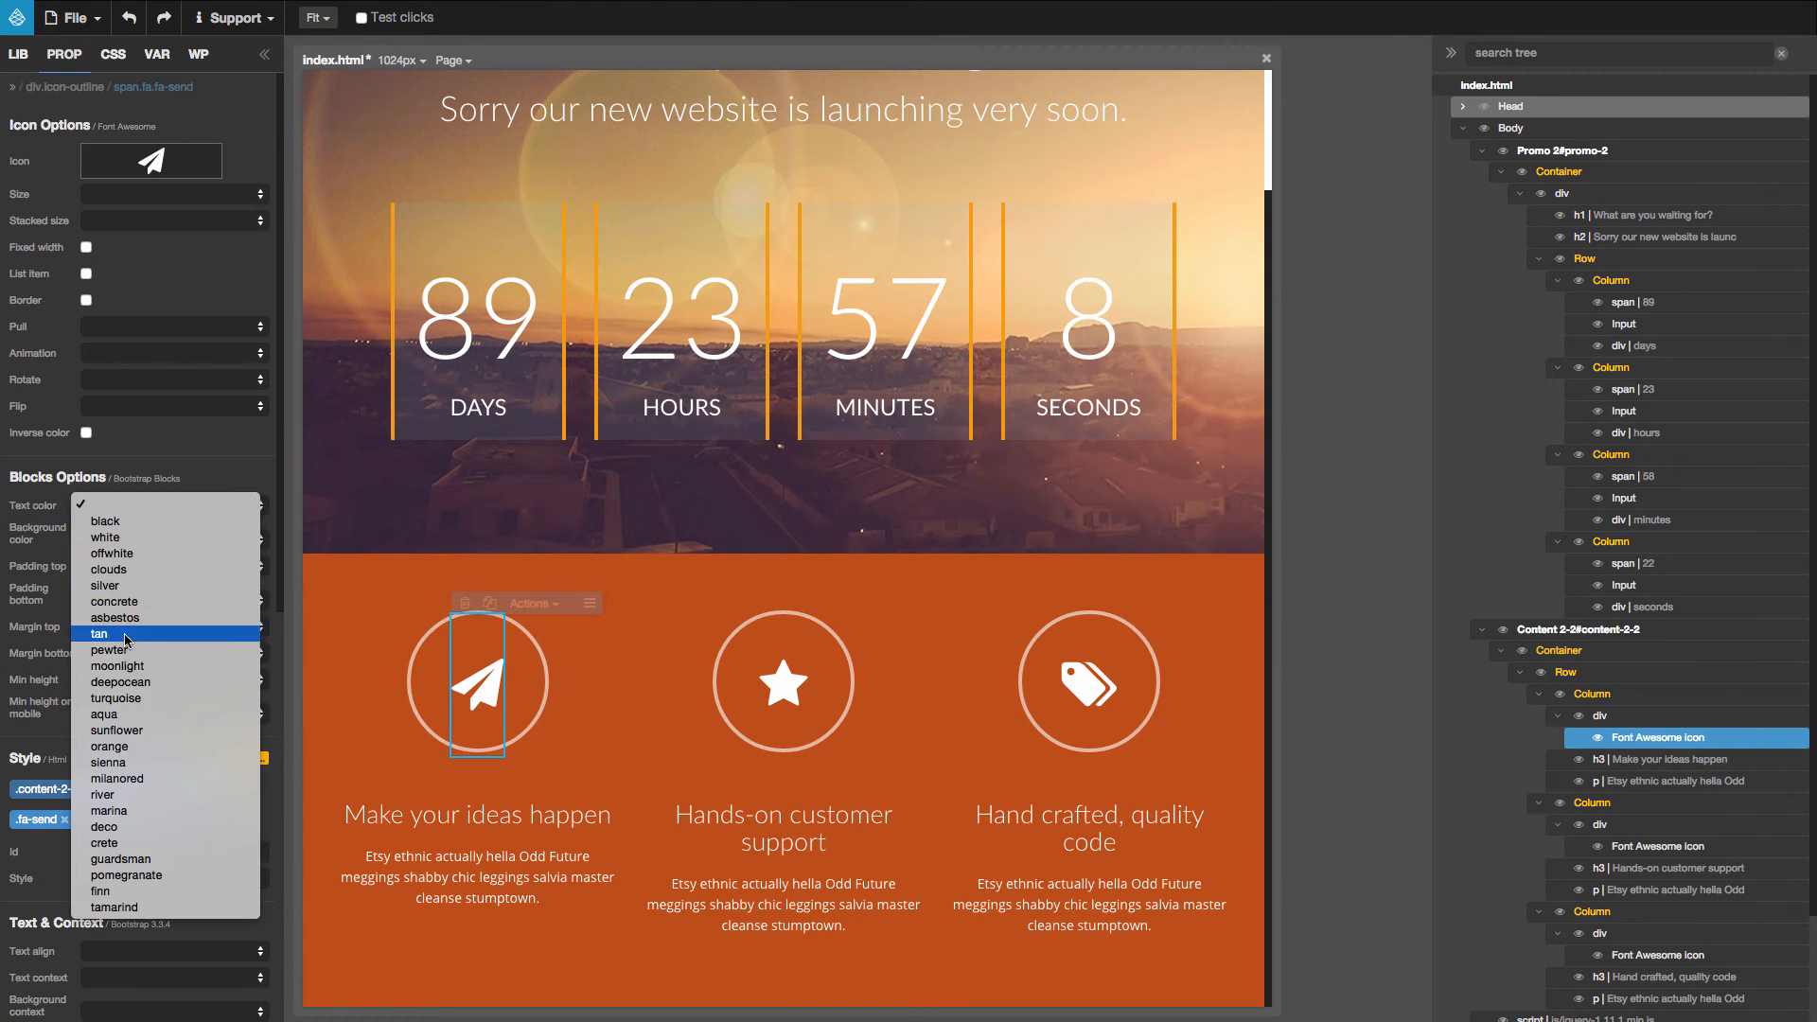
left_click(144, 747)
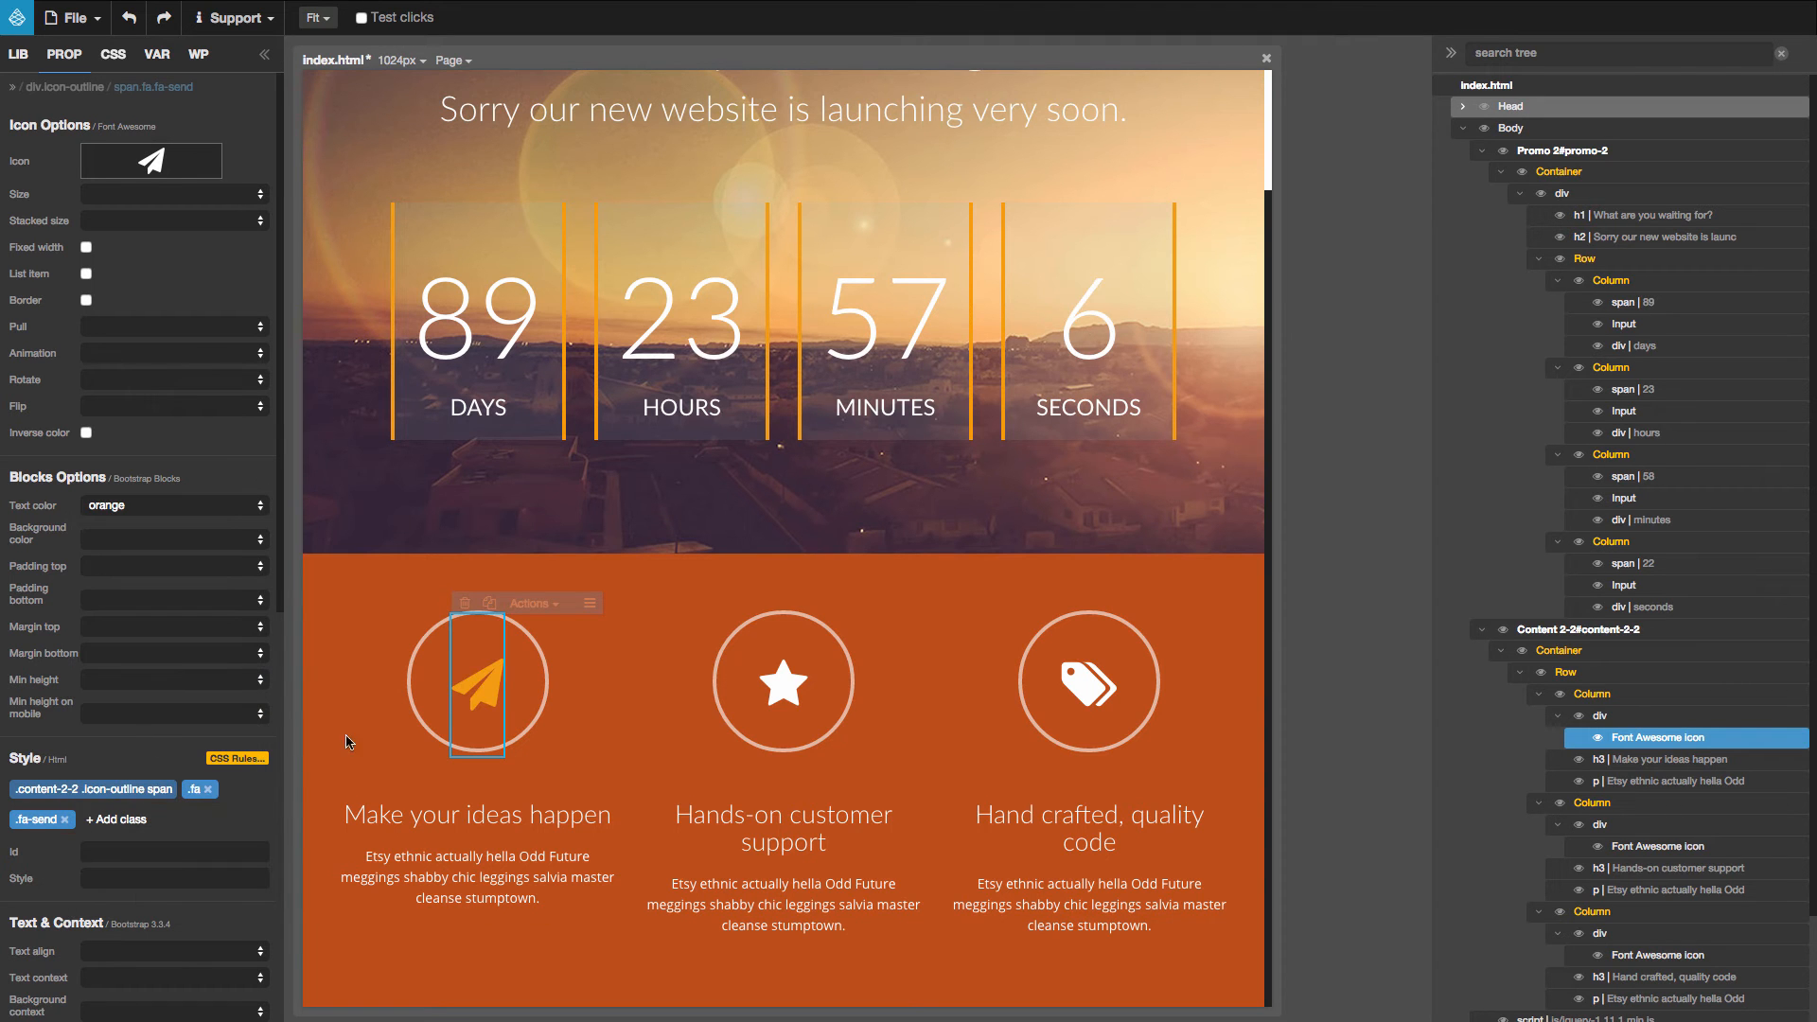
left_click(791, 686)
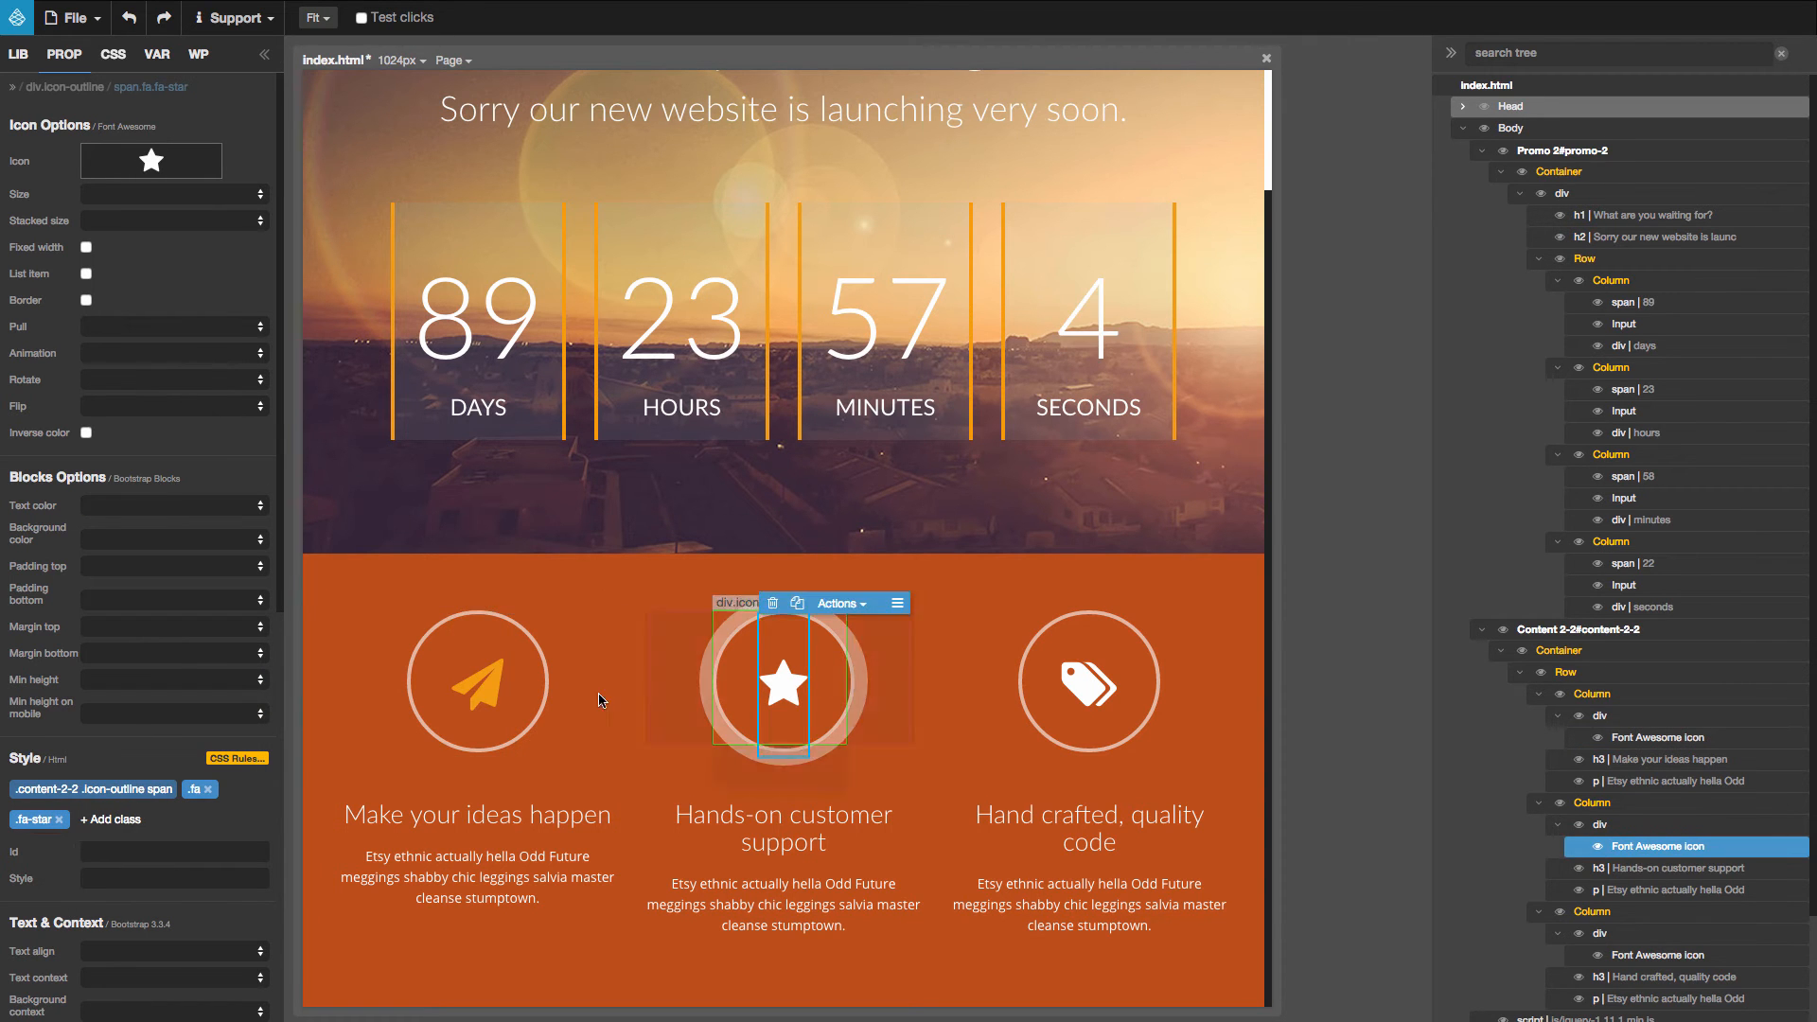
left_click(120, 507)
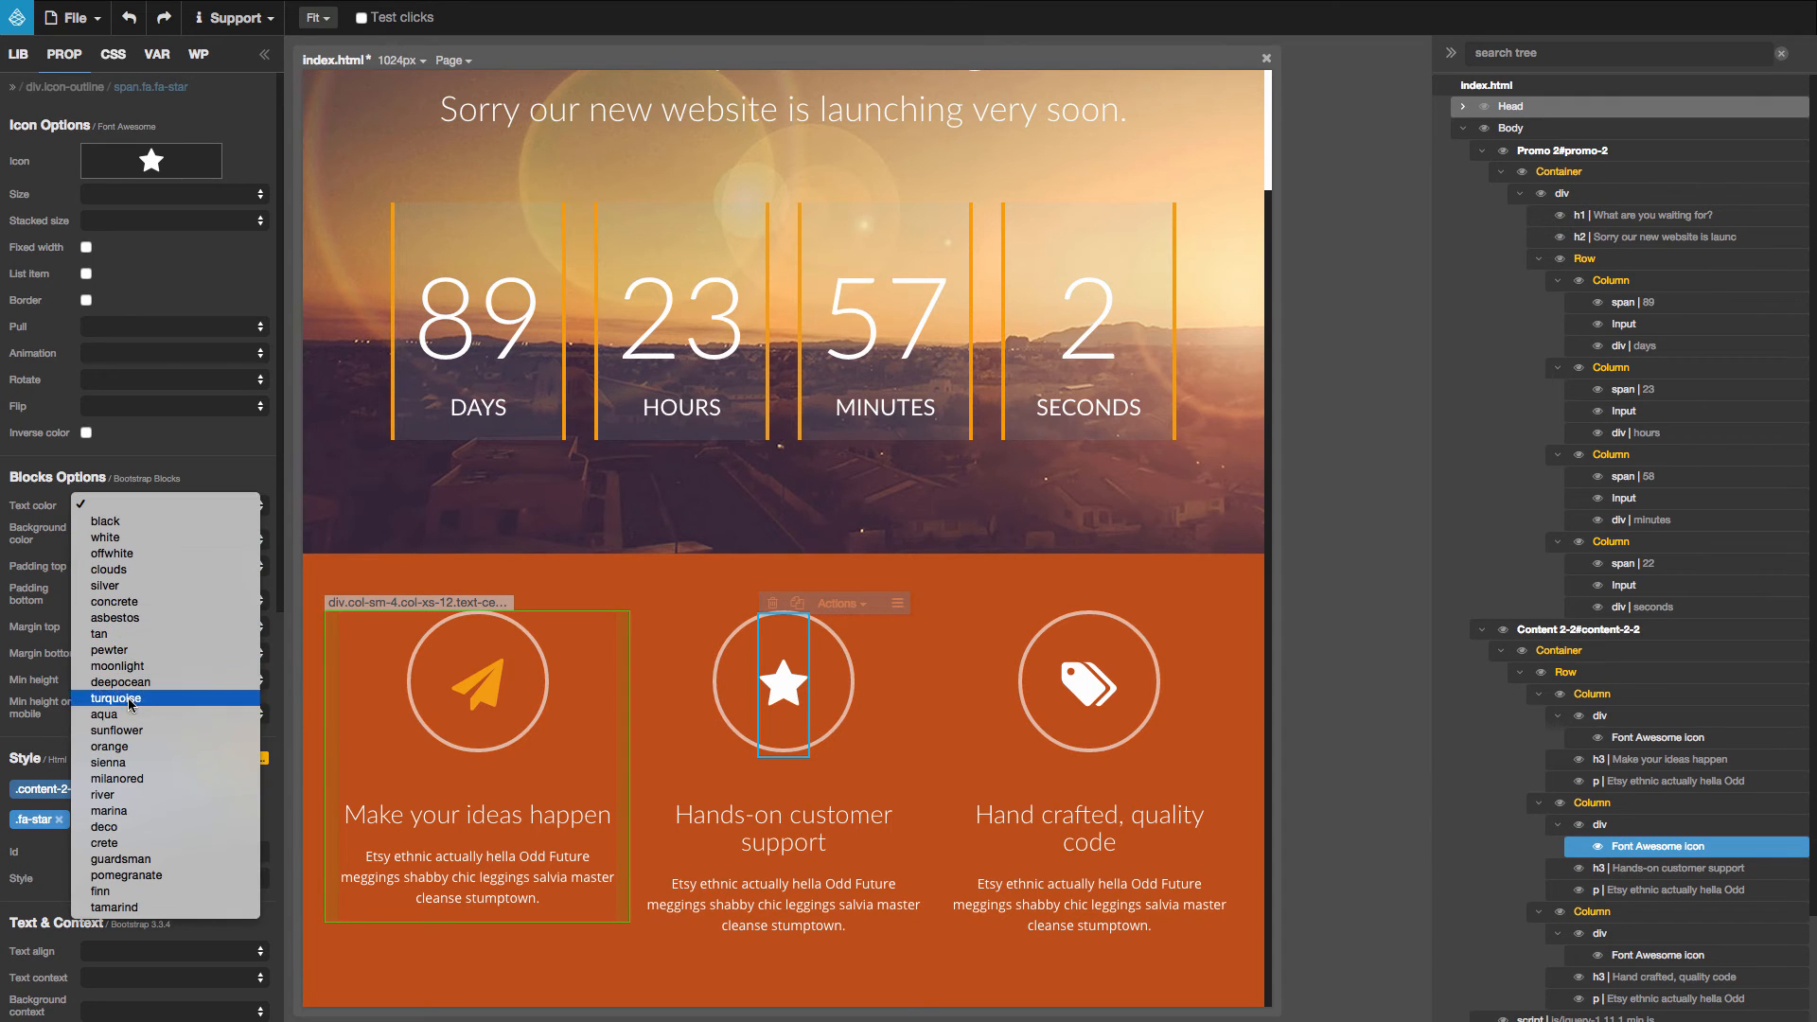
left_click(133, 747)
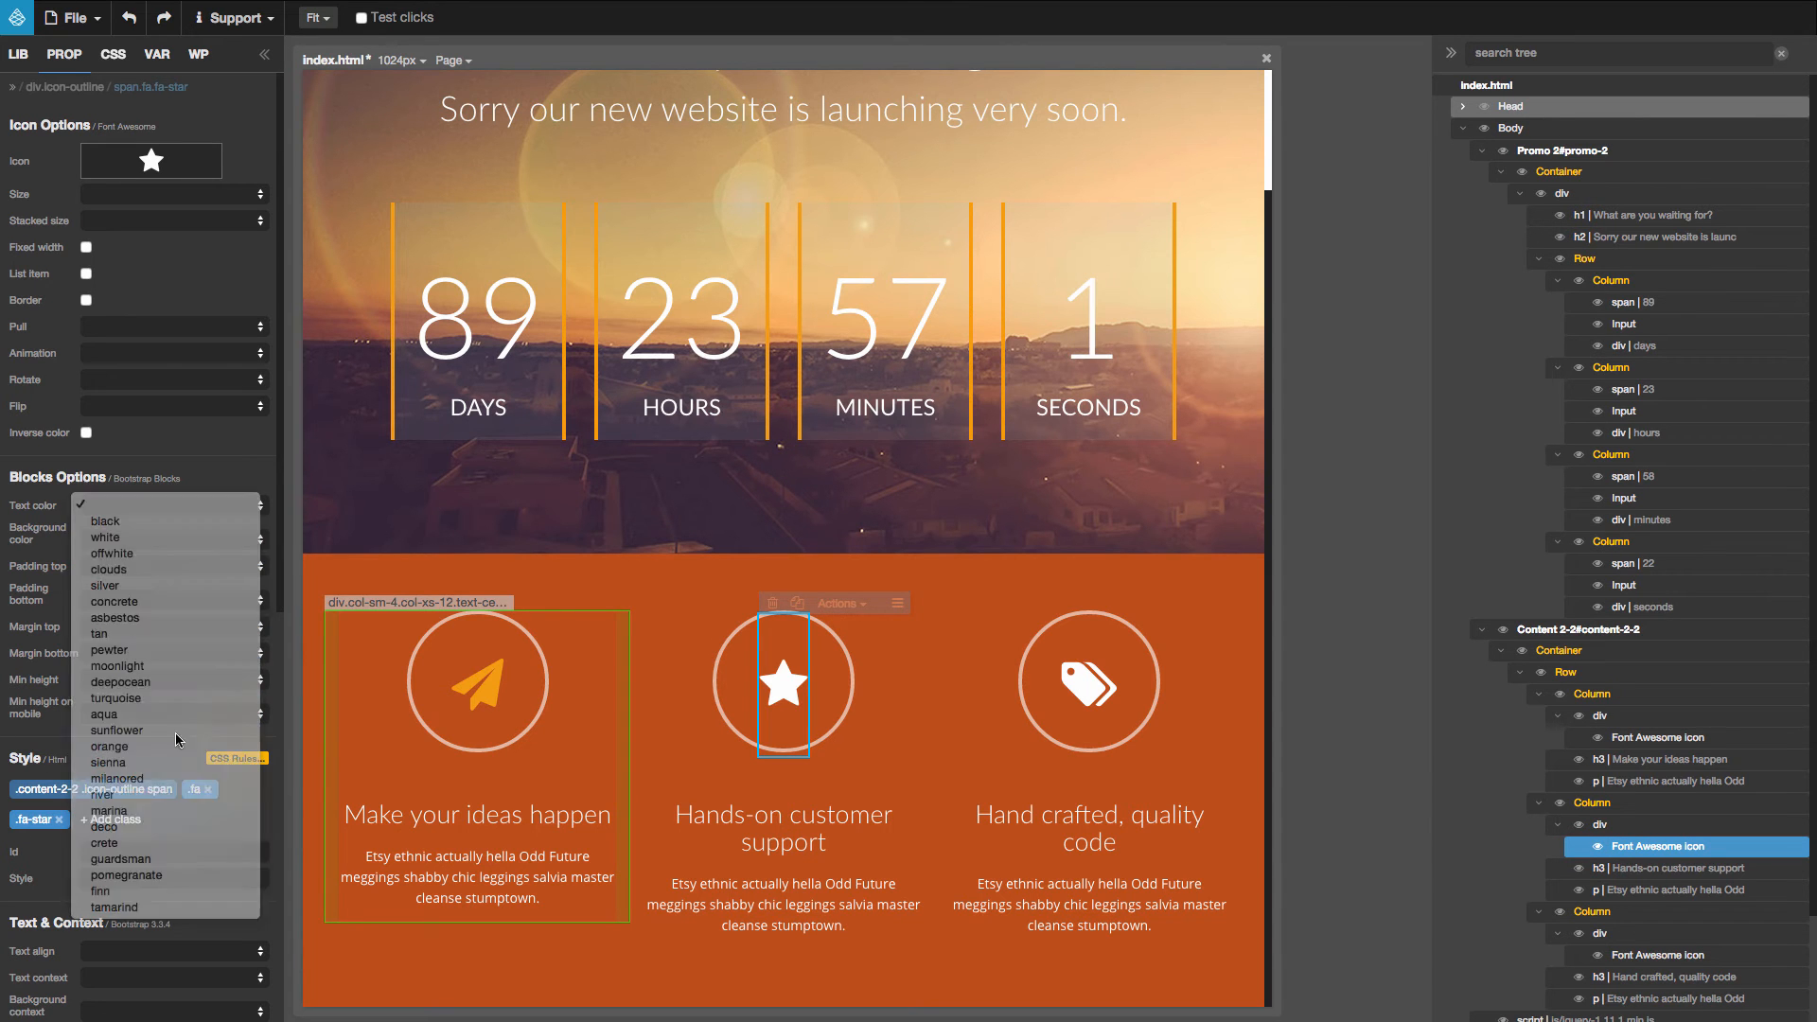
left_click(1107, 689)
left_click(161, 505)
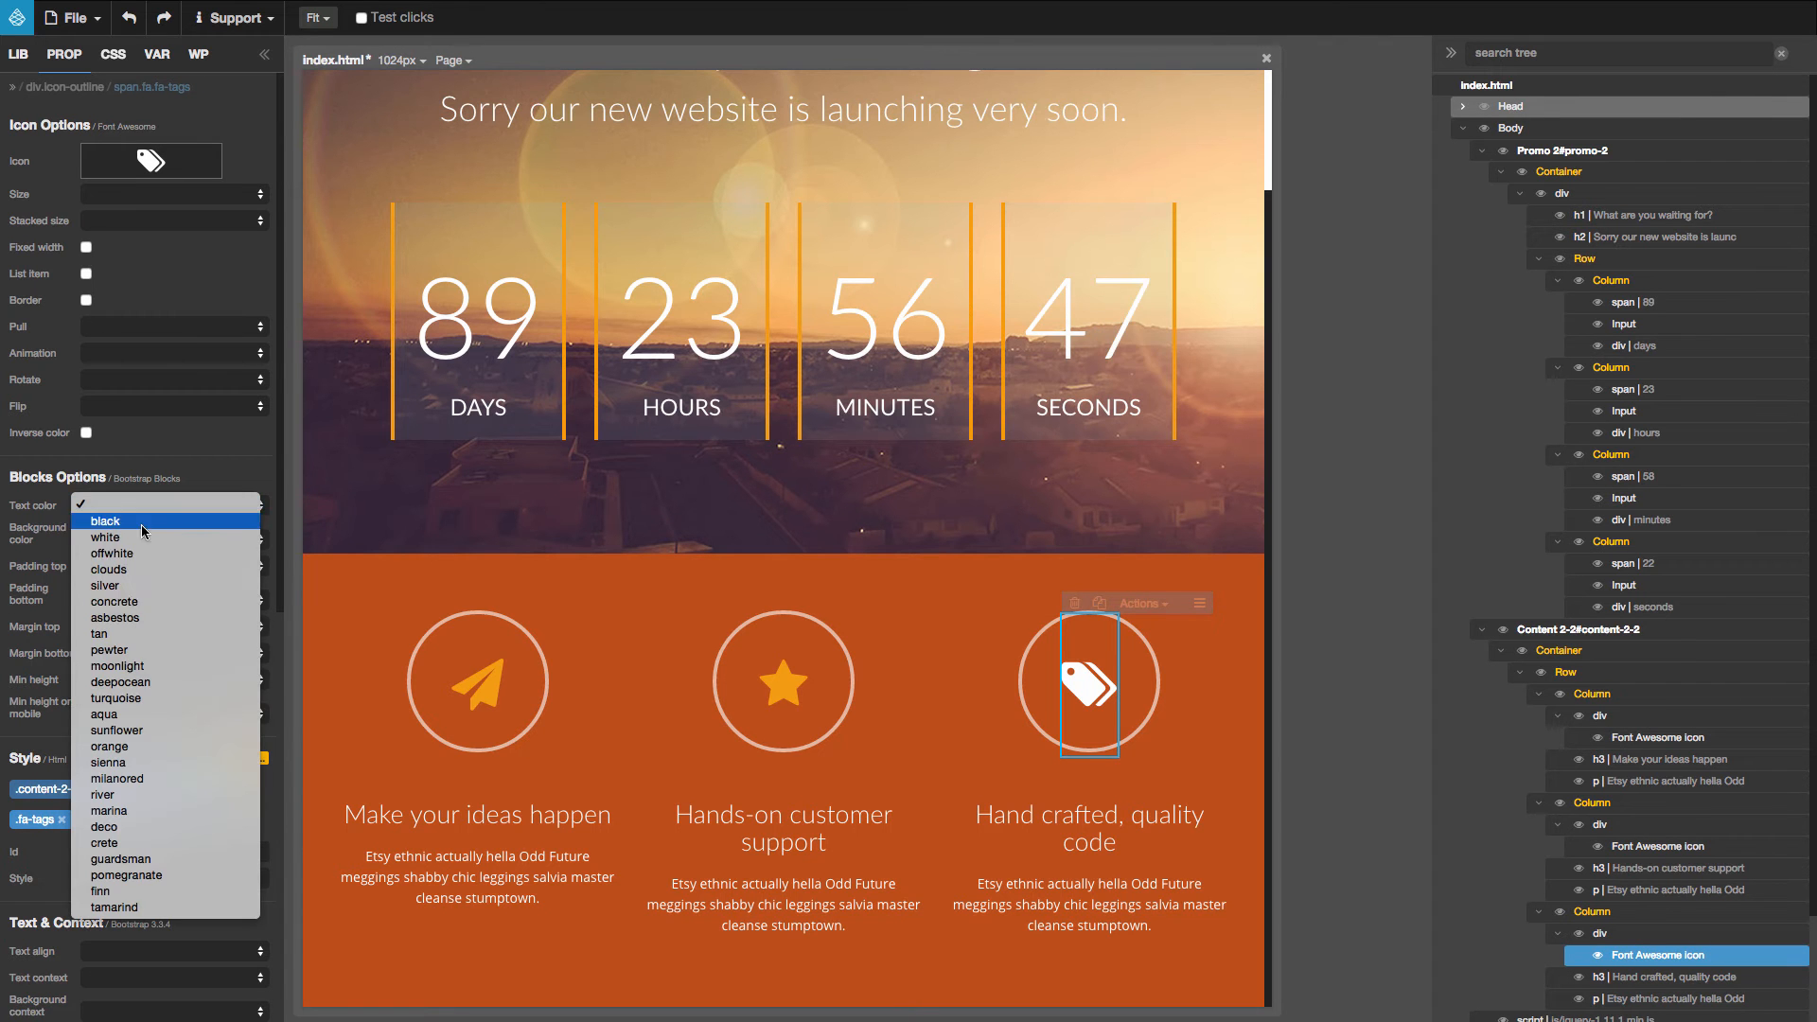
left_click(130, 748)
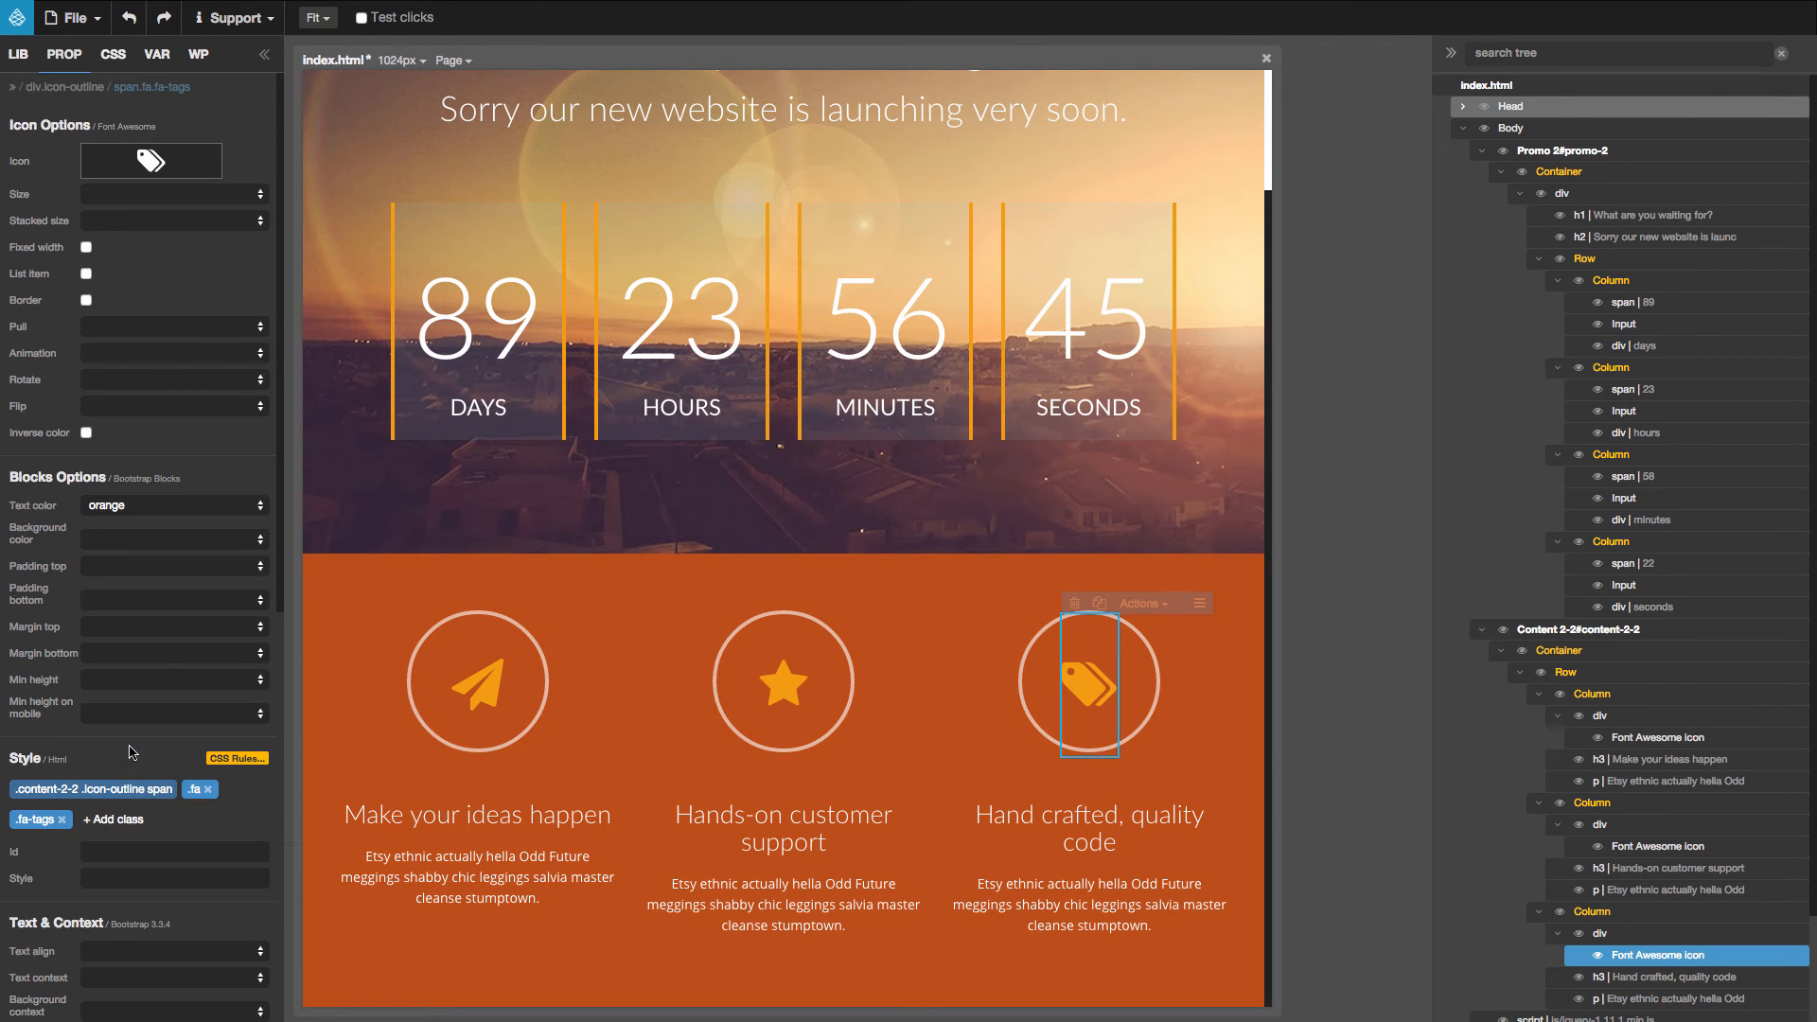
Step: Try black as the text color of the "Make your ideas happen" heading, and set it to white
left_click(395, 819)
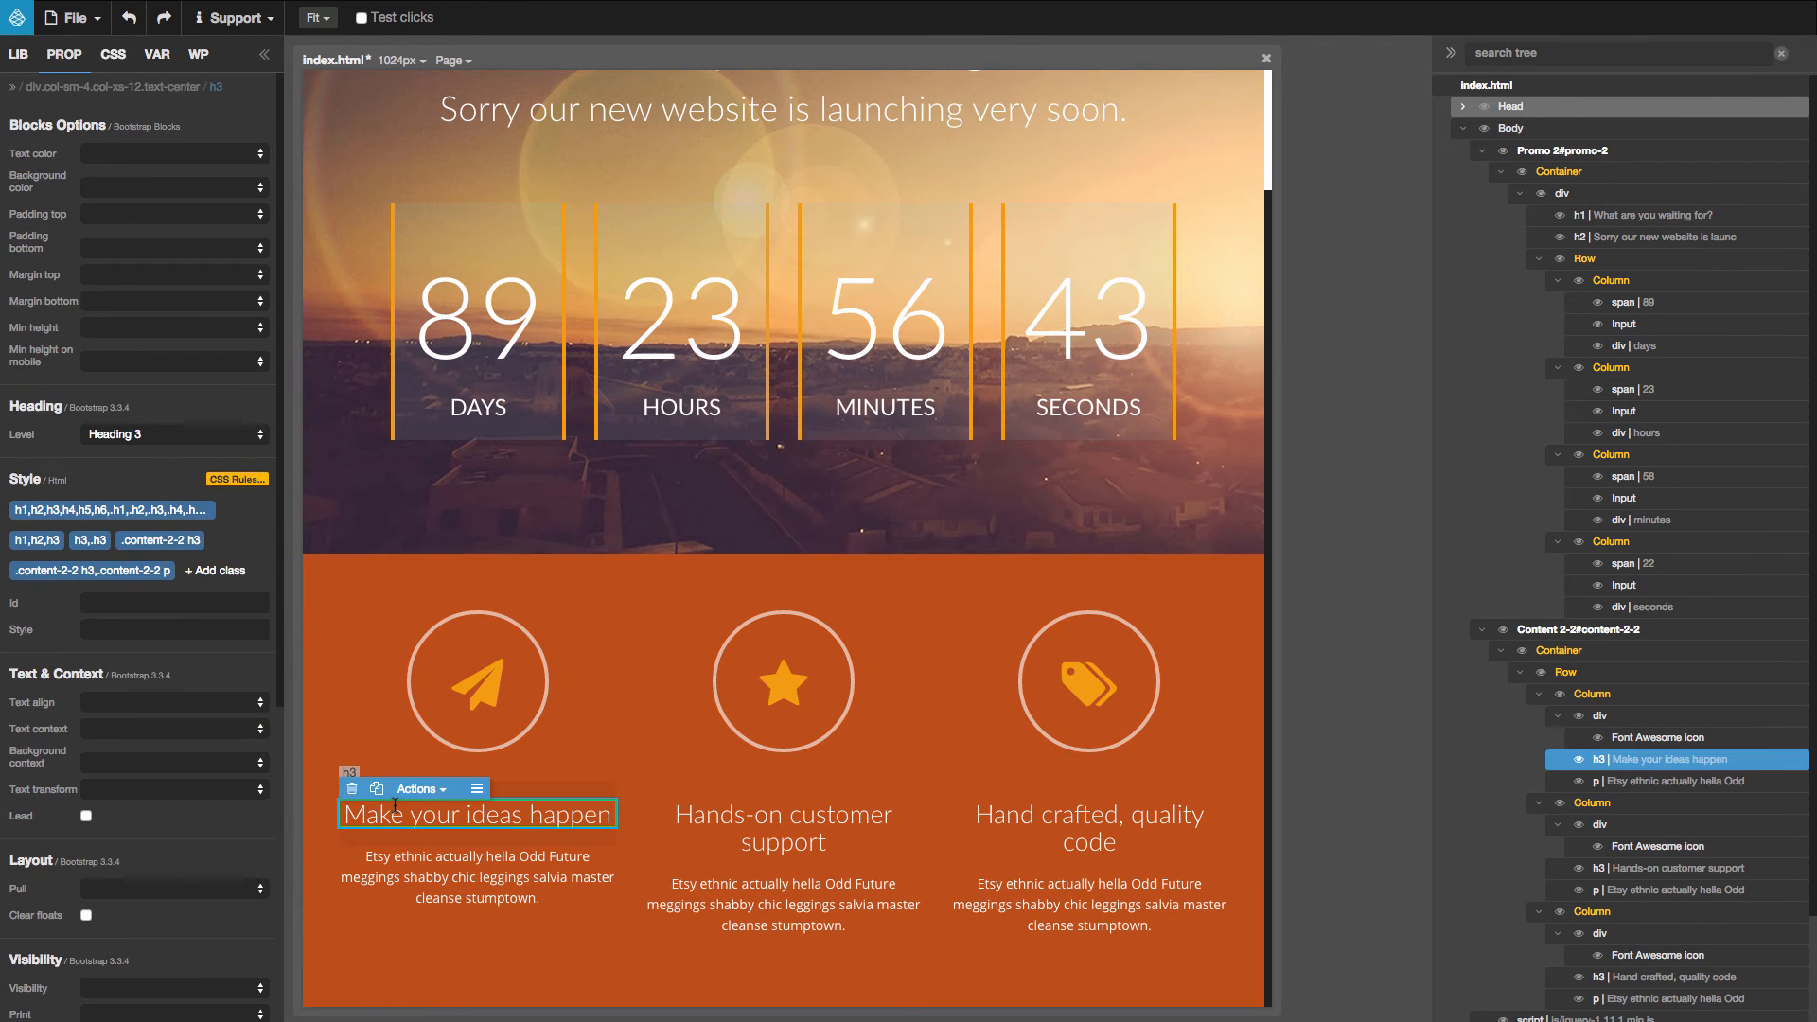
left_click(119, 155)
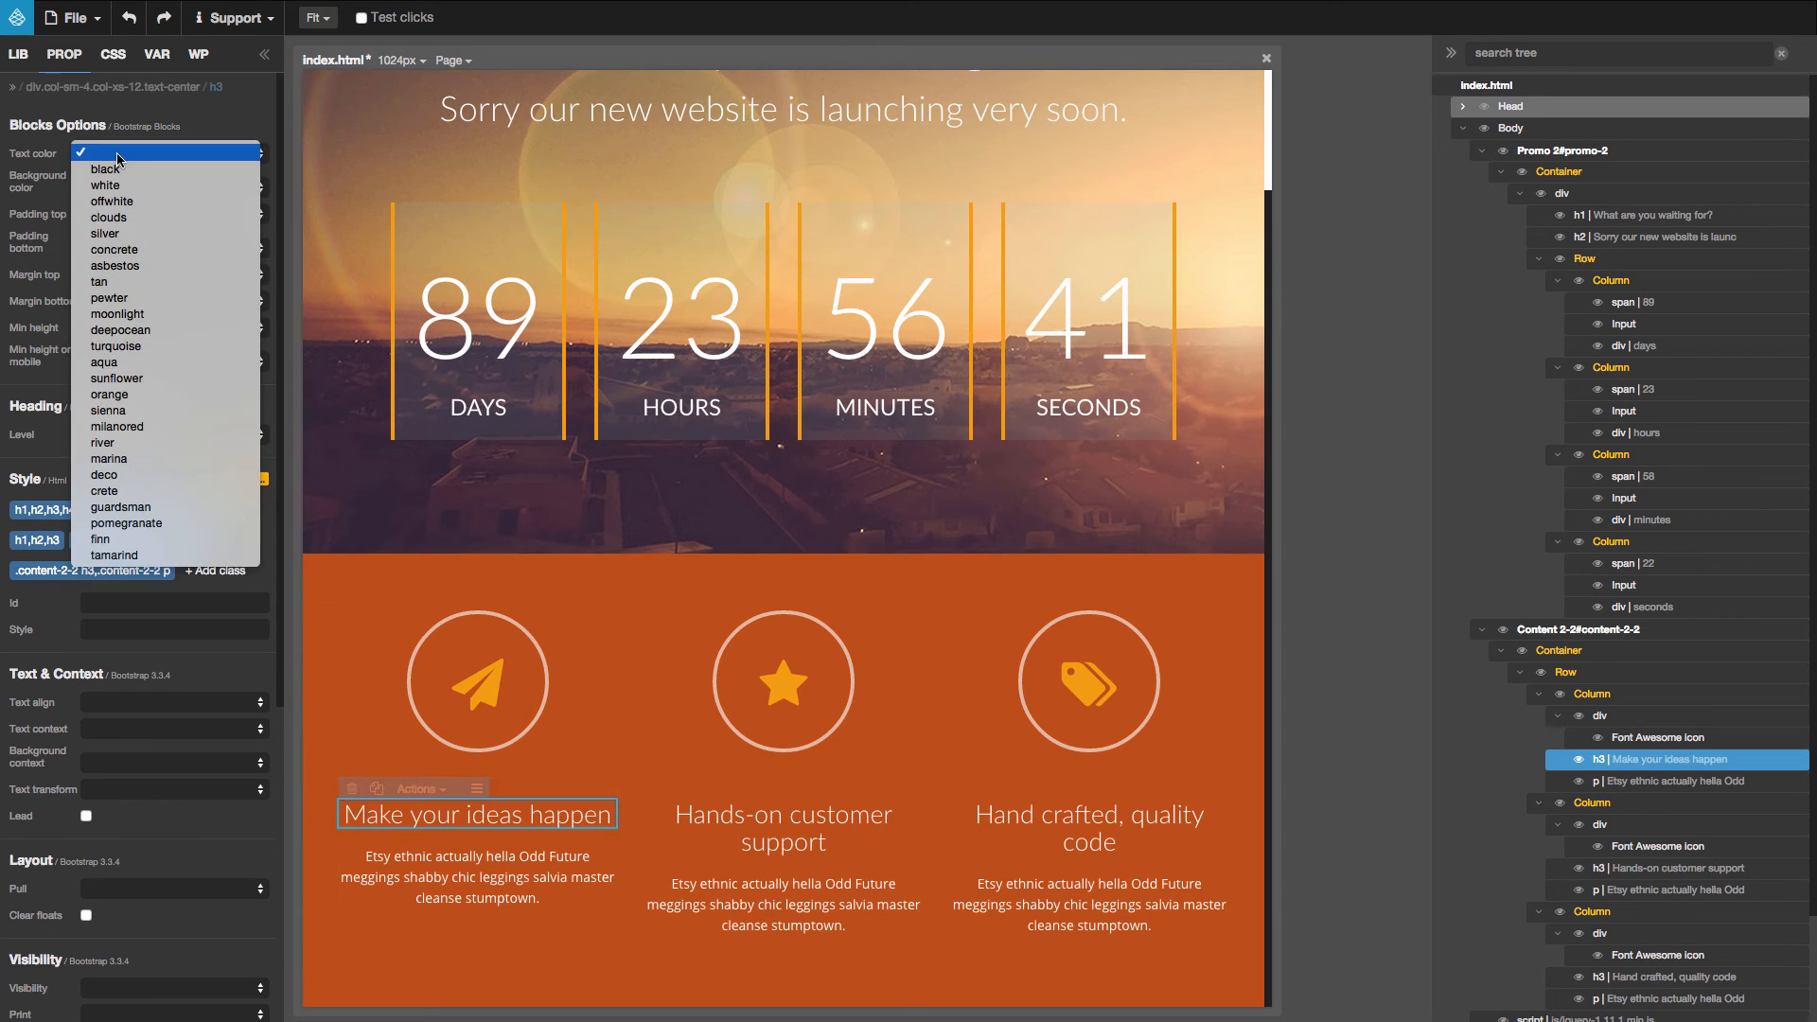
left_click(118, 170)
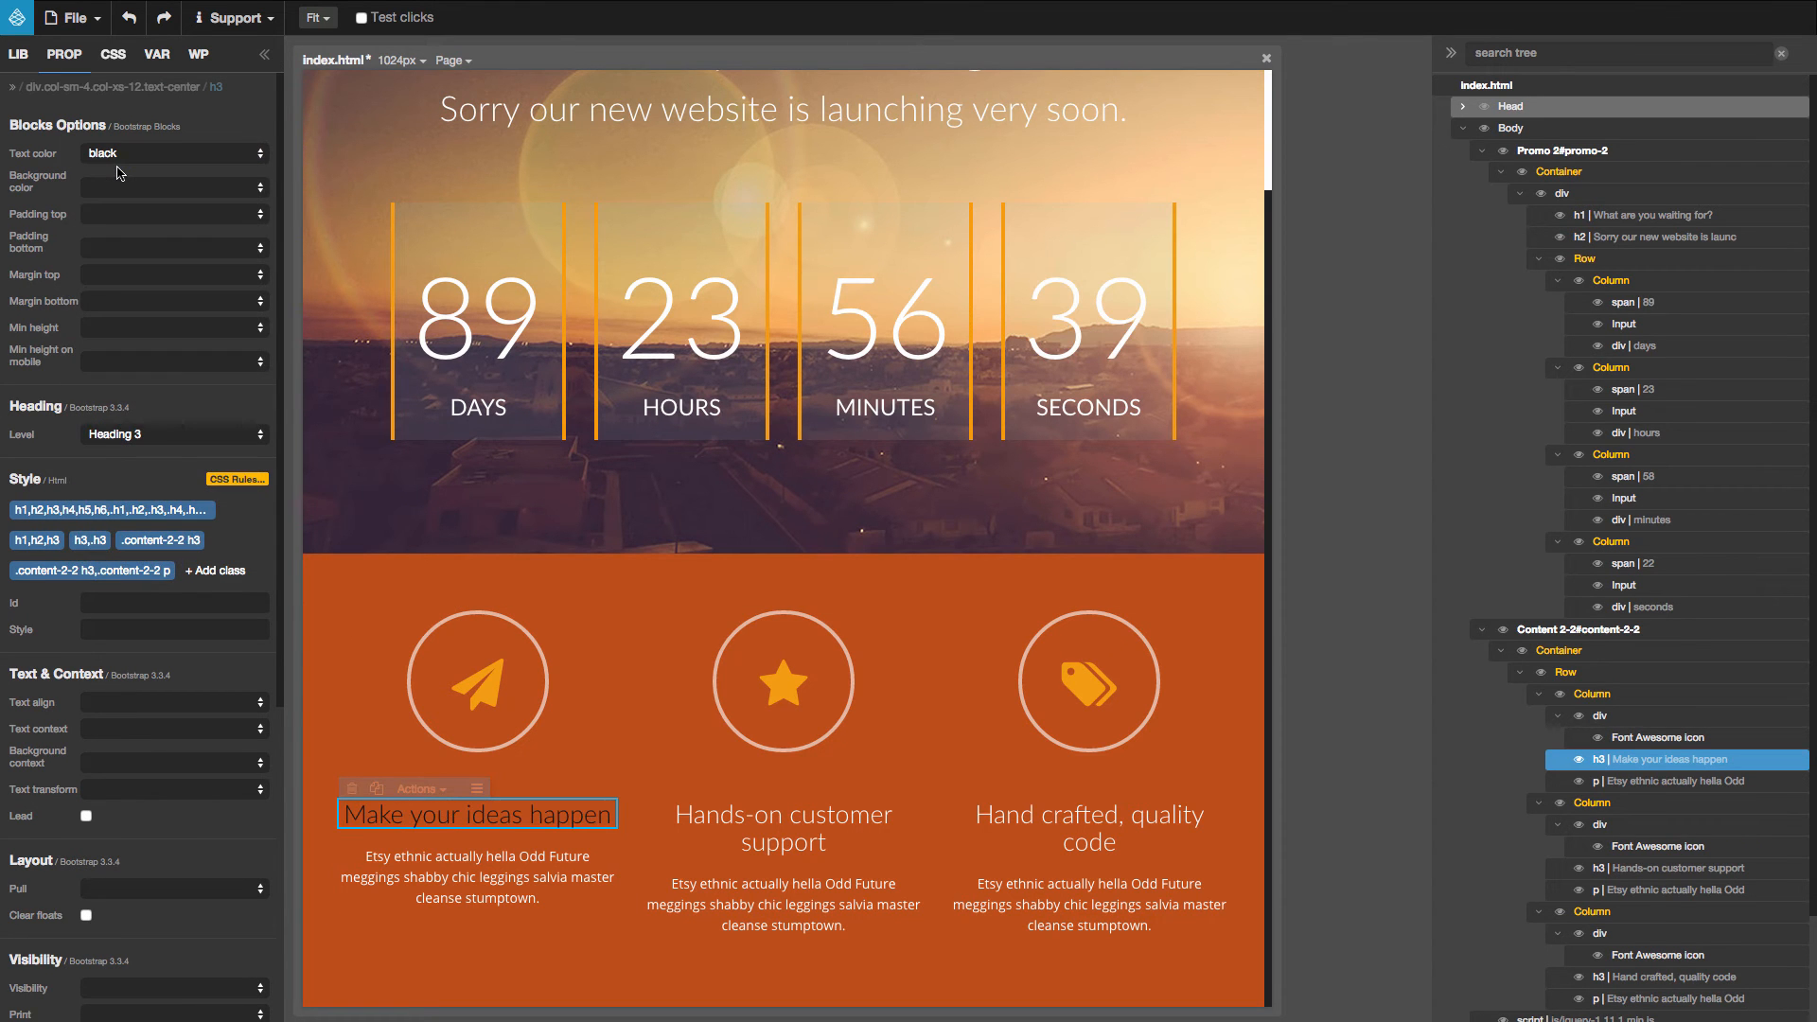
left_click(120, 159)
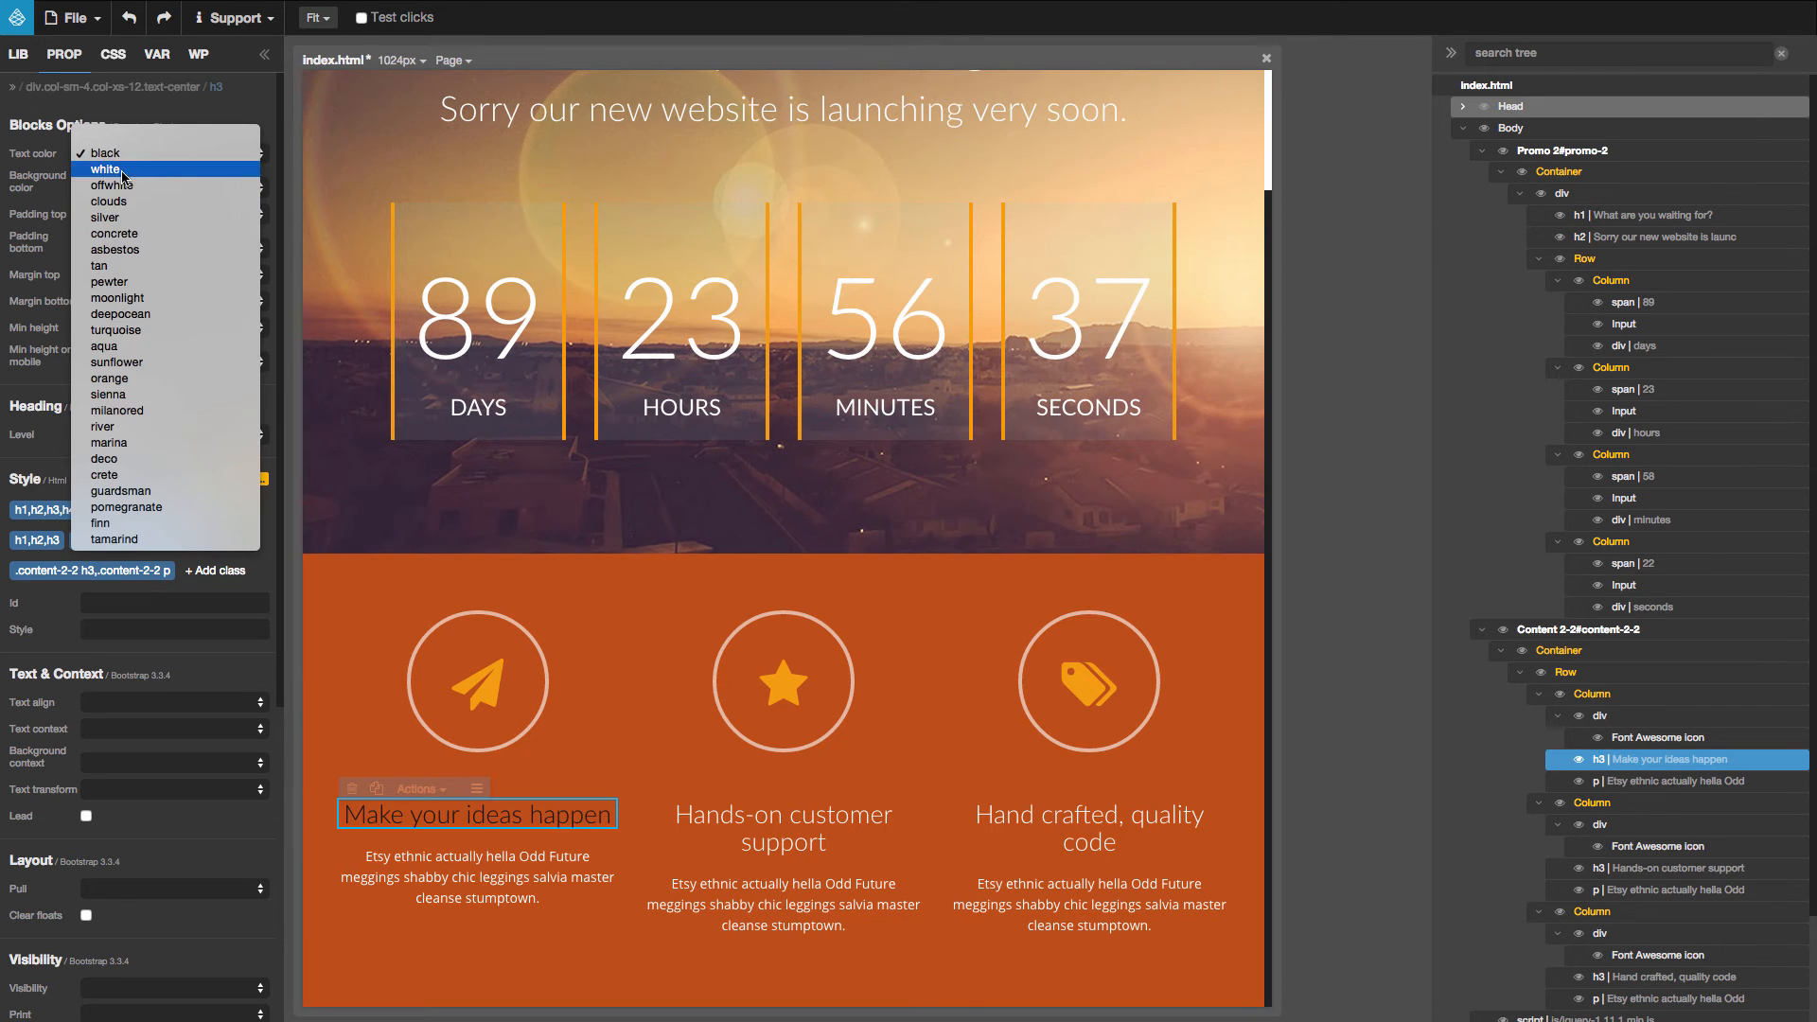
left_click(122, 172)
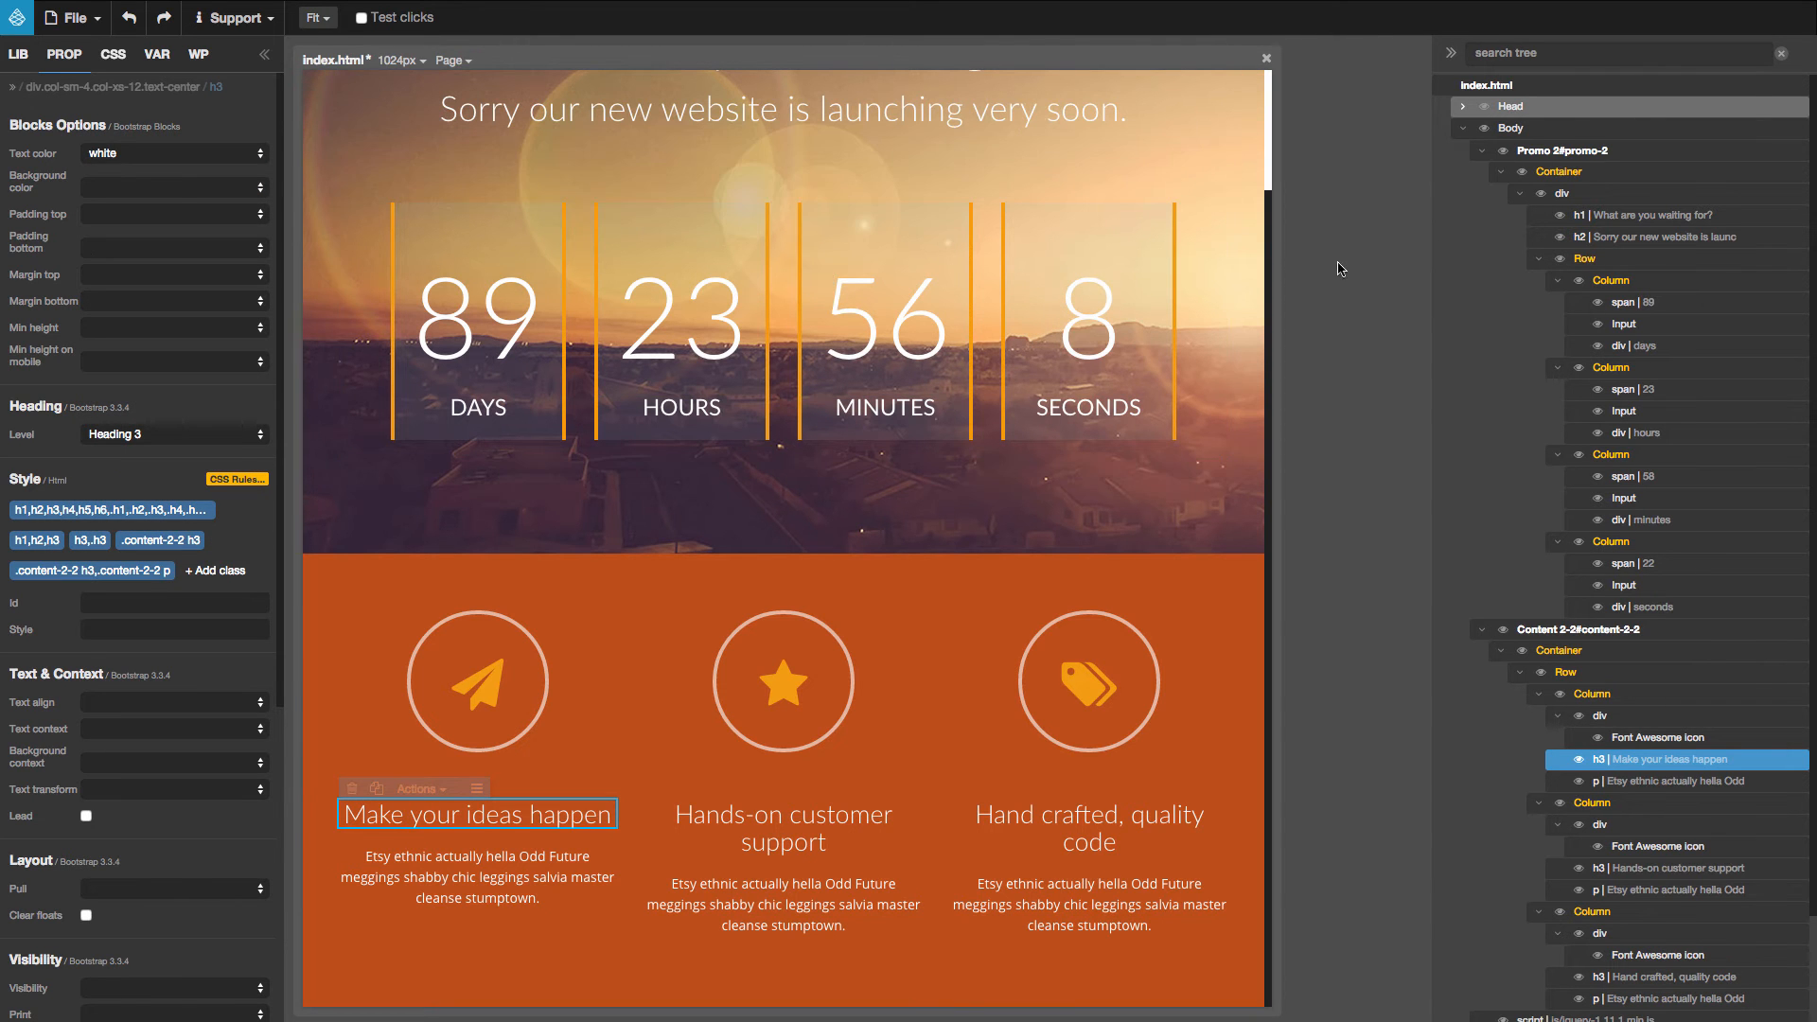
Step: Delete the countdown promo block and insert the Pinegrow Blocks header with the blurred desk photo above the content block
left_click(1571, 151)
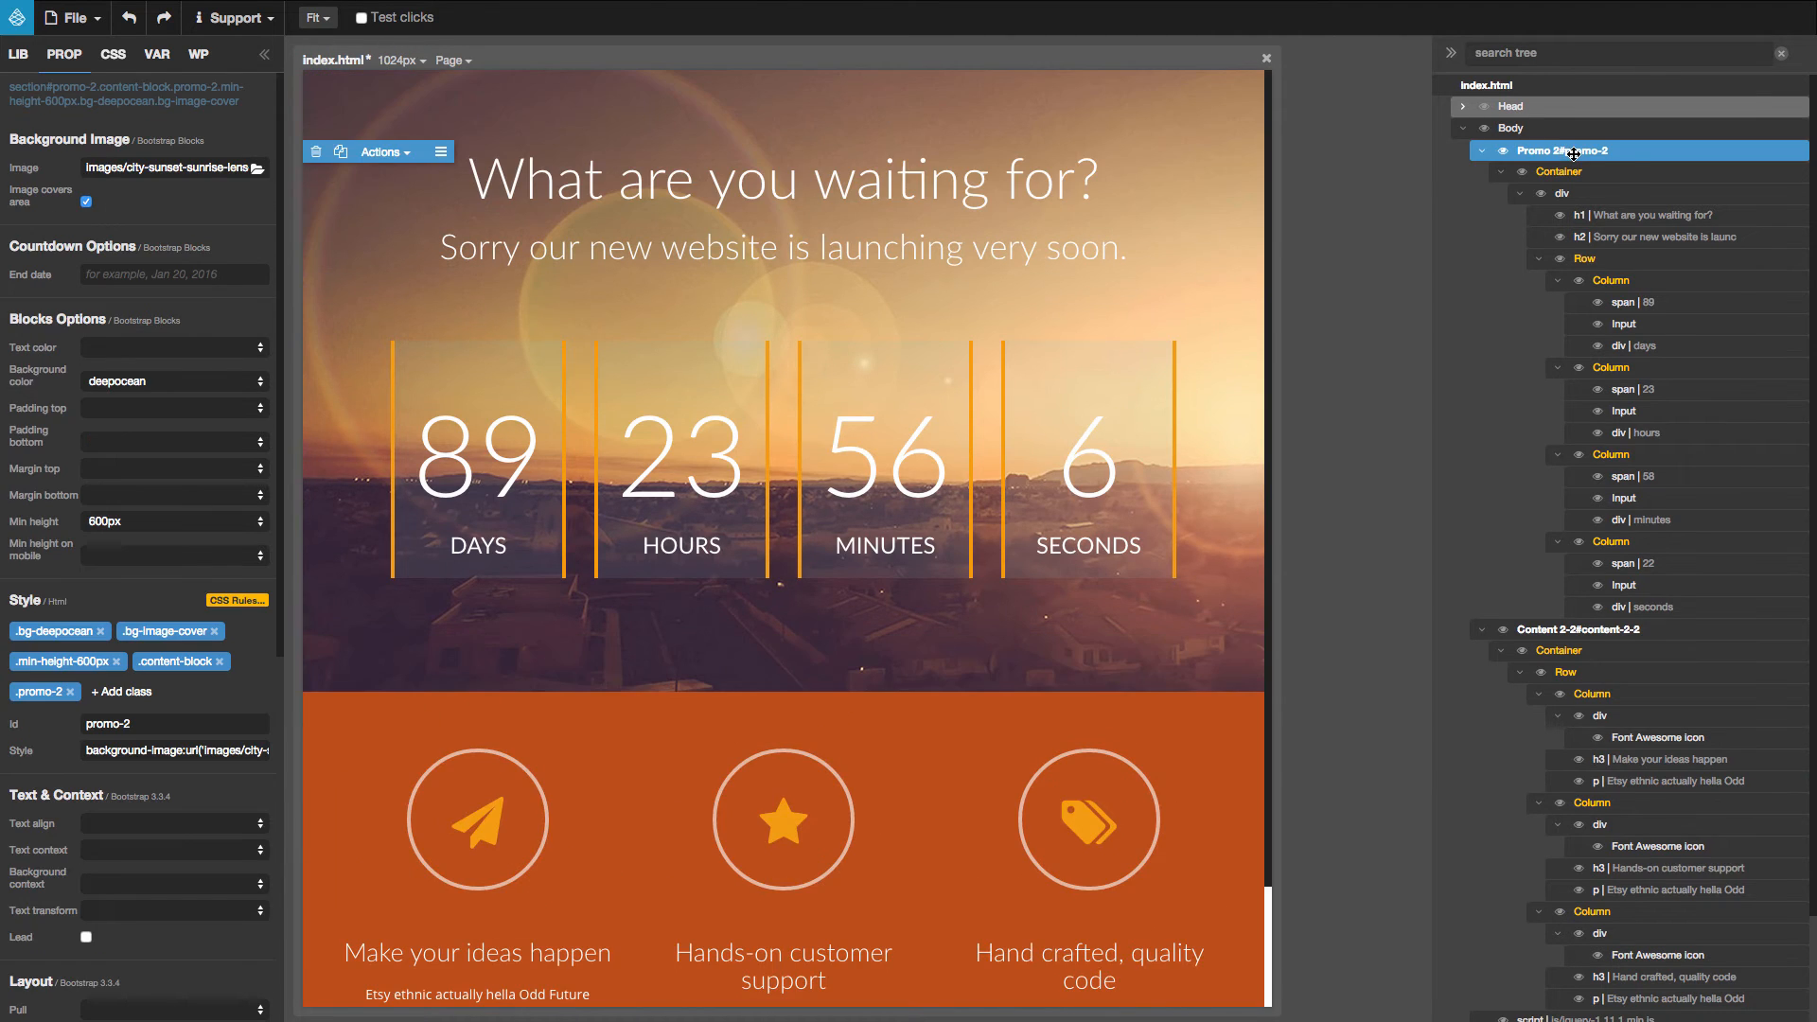
key("Delete")
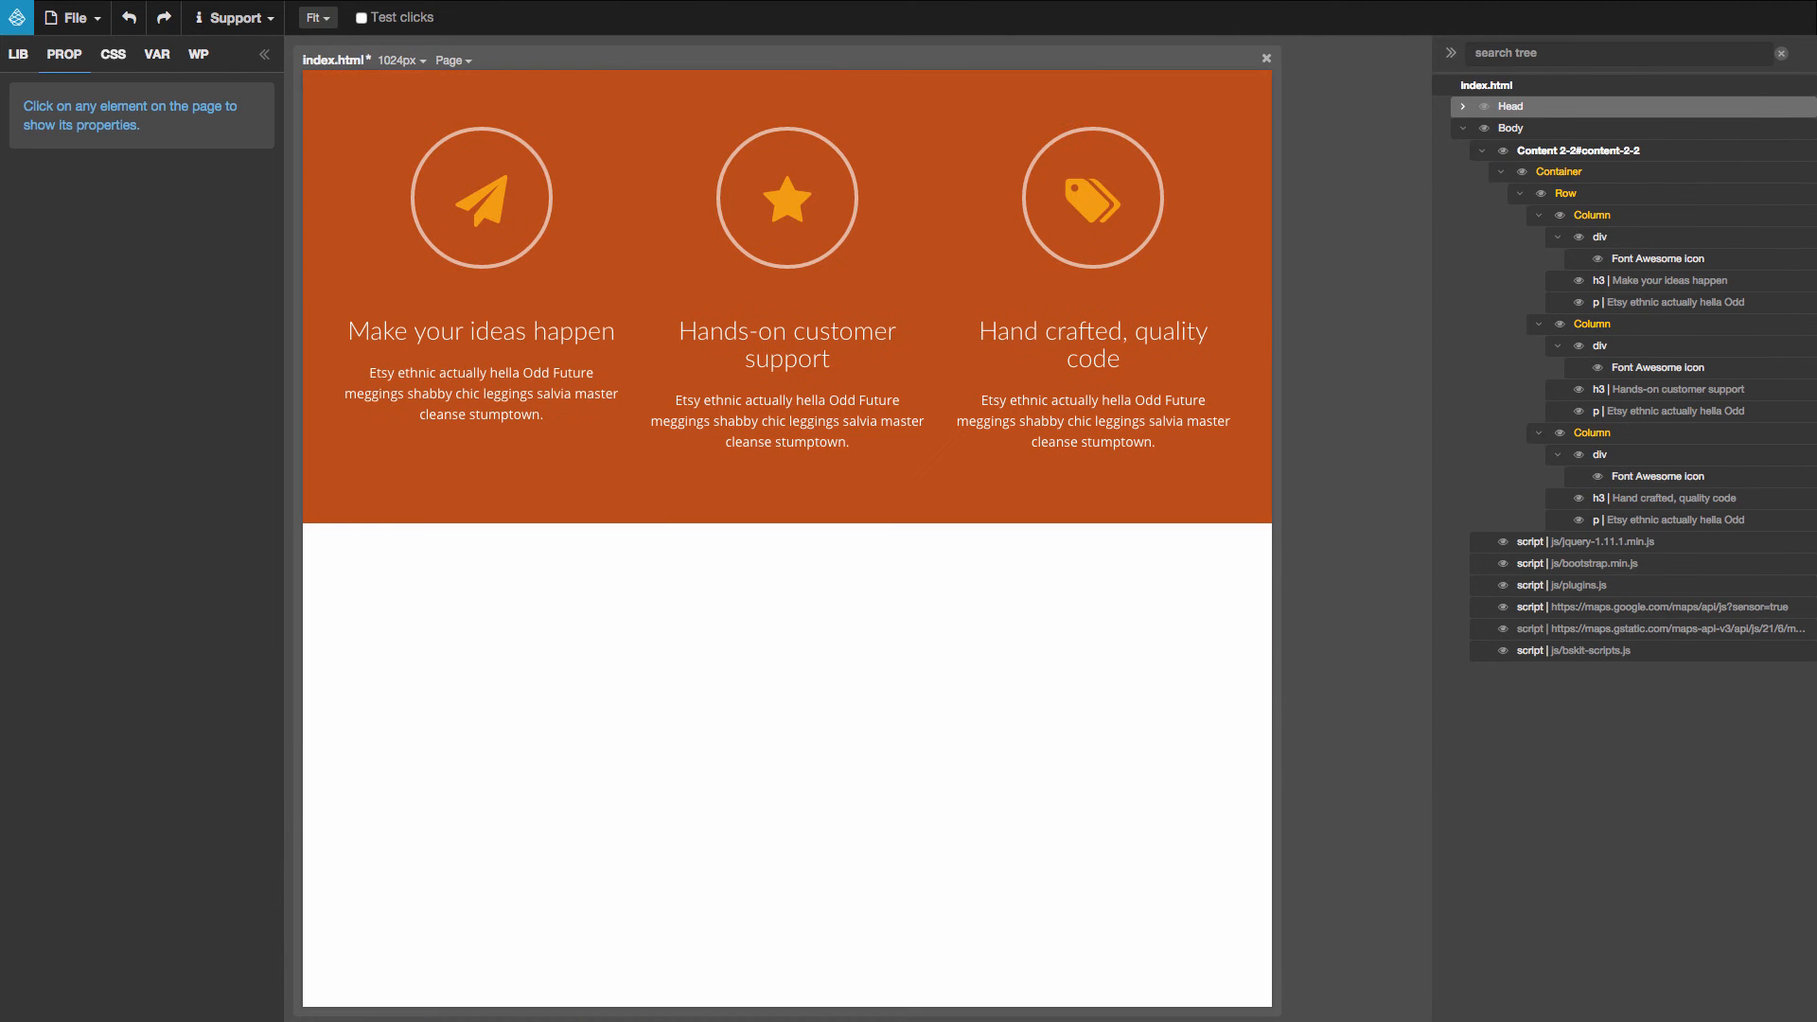
left_click(19, 55)
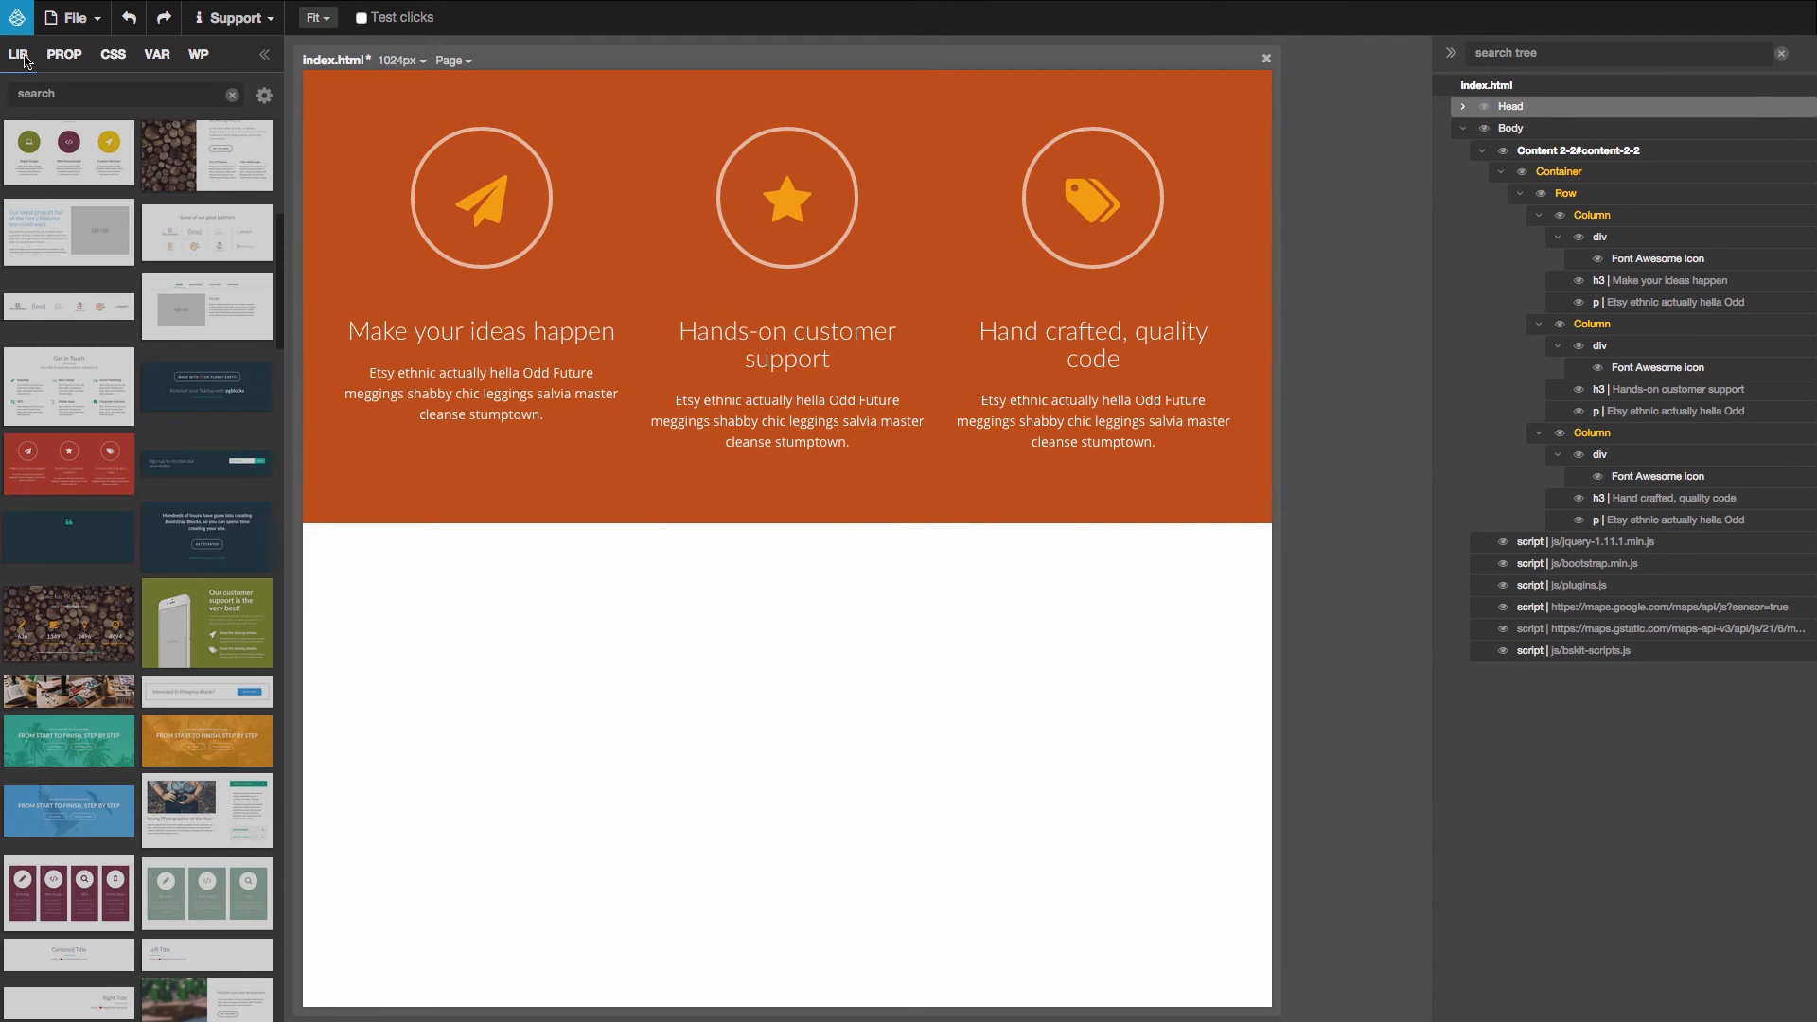
scroll(69, 322, "up", 6)
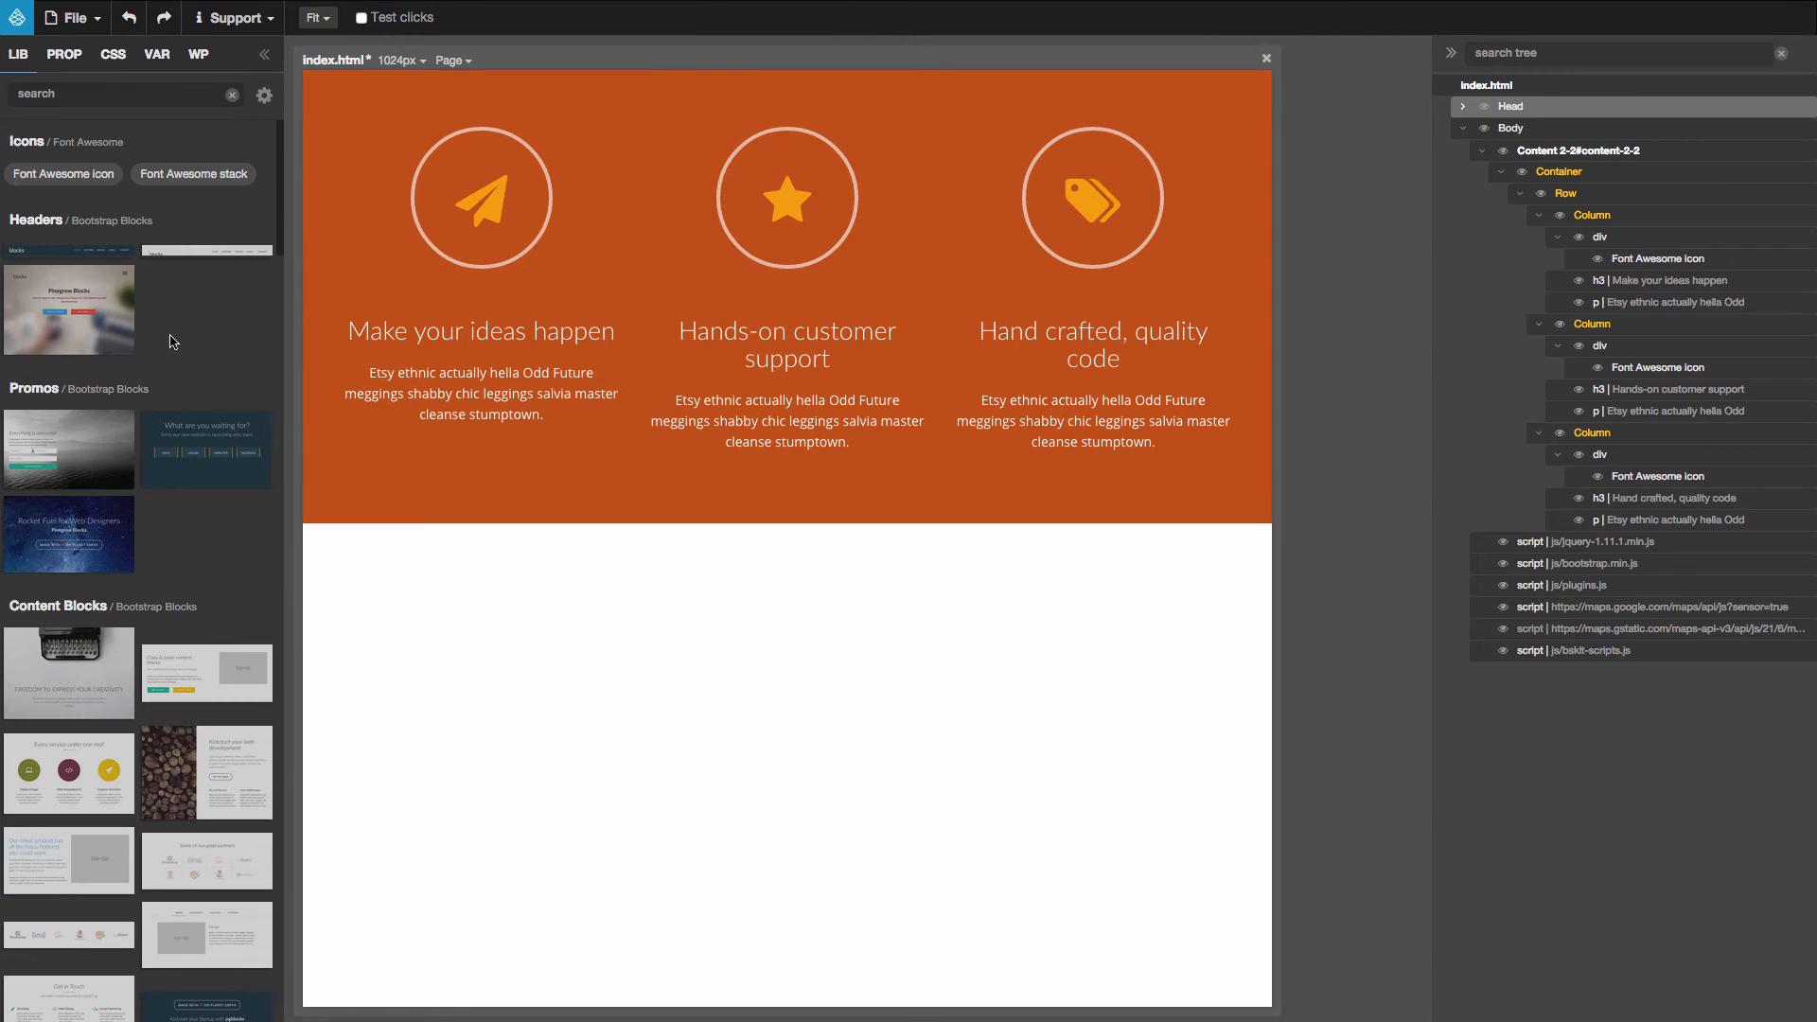
mouse_move(69, 322)
left_click_drag(69, 322, 400, 139)
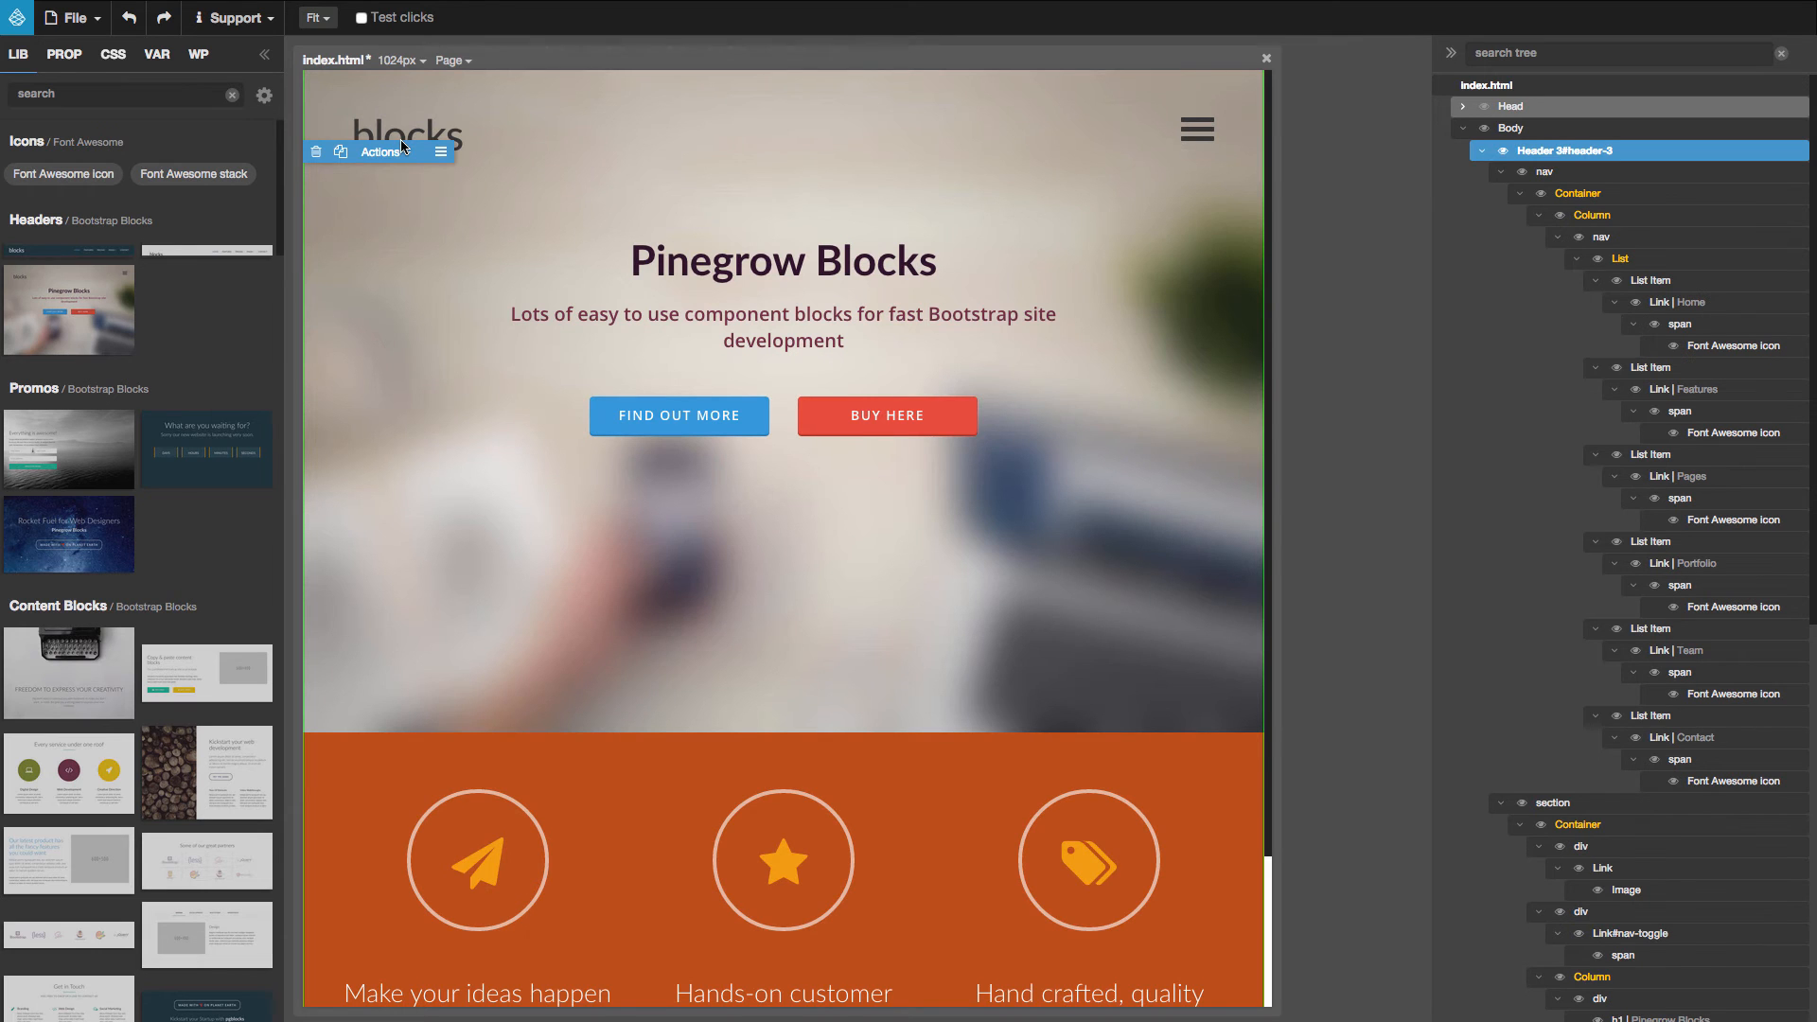
Step: Expand the header's navigation menu and set the background color of its outer nav element to sienna
left_click(65, 55)
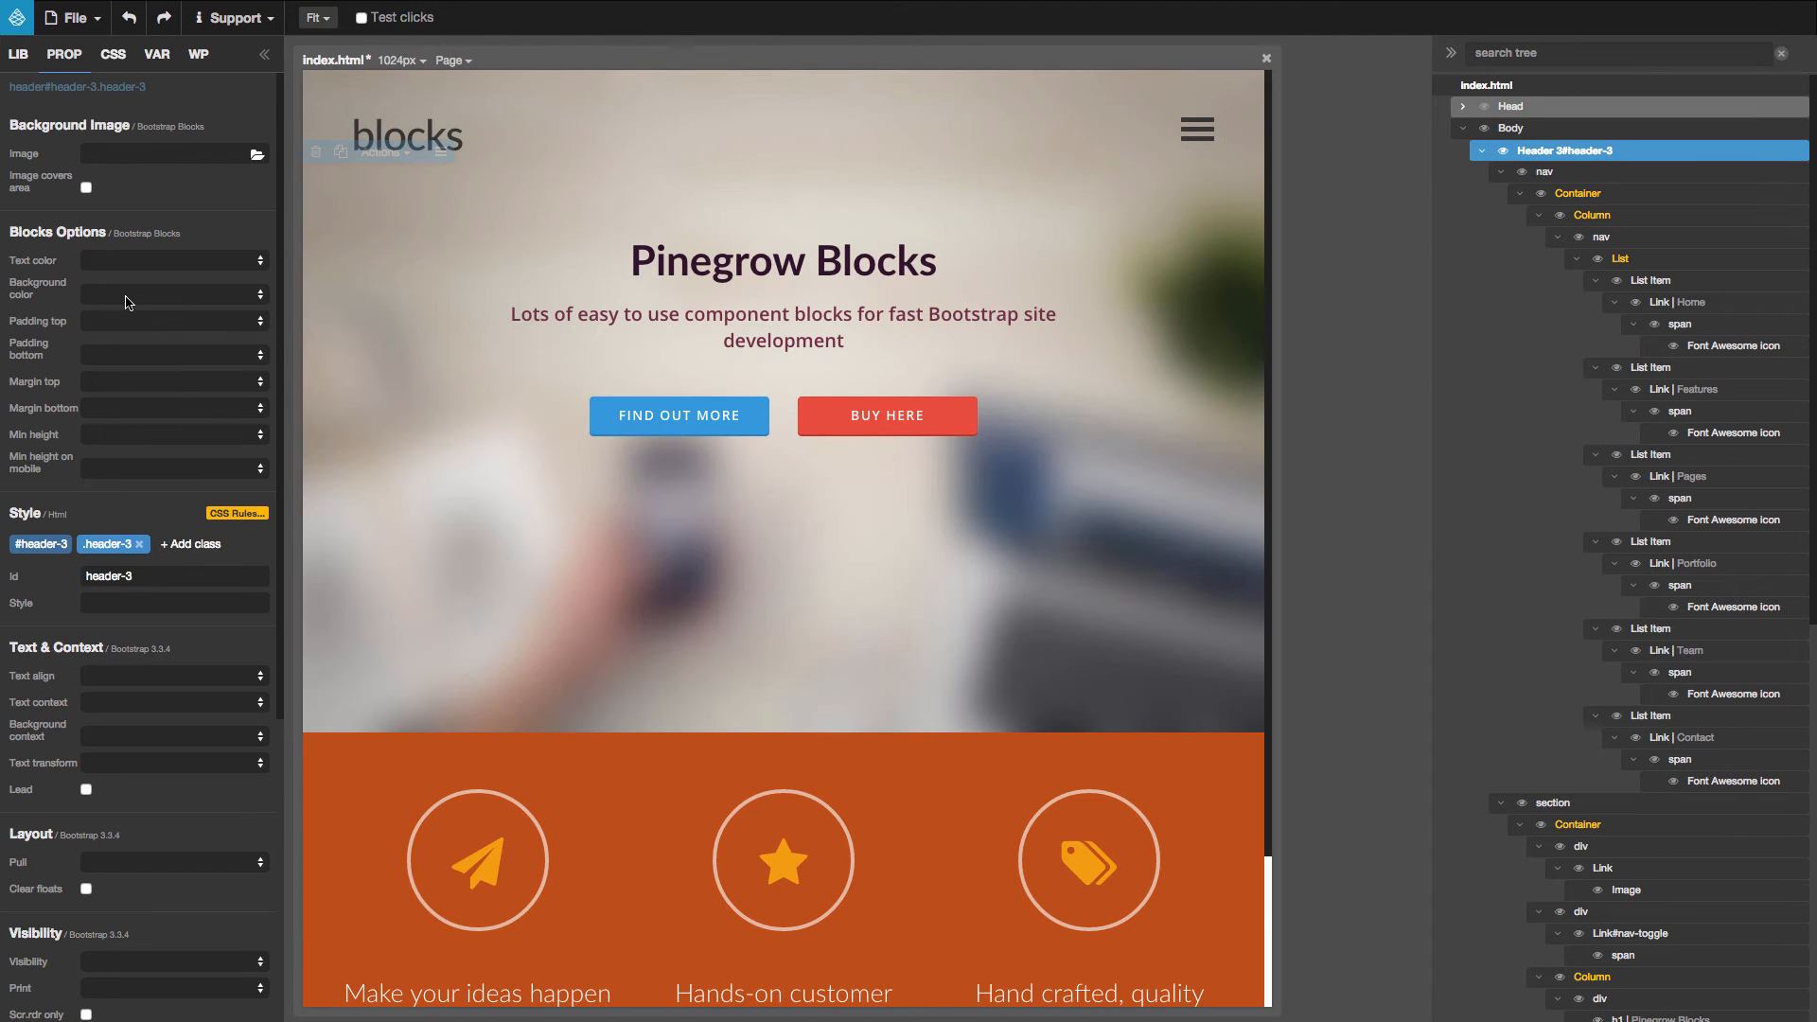
left_click(1200, 136)
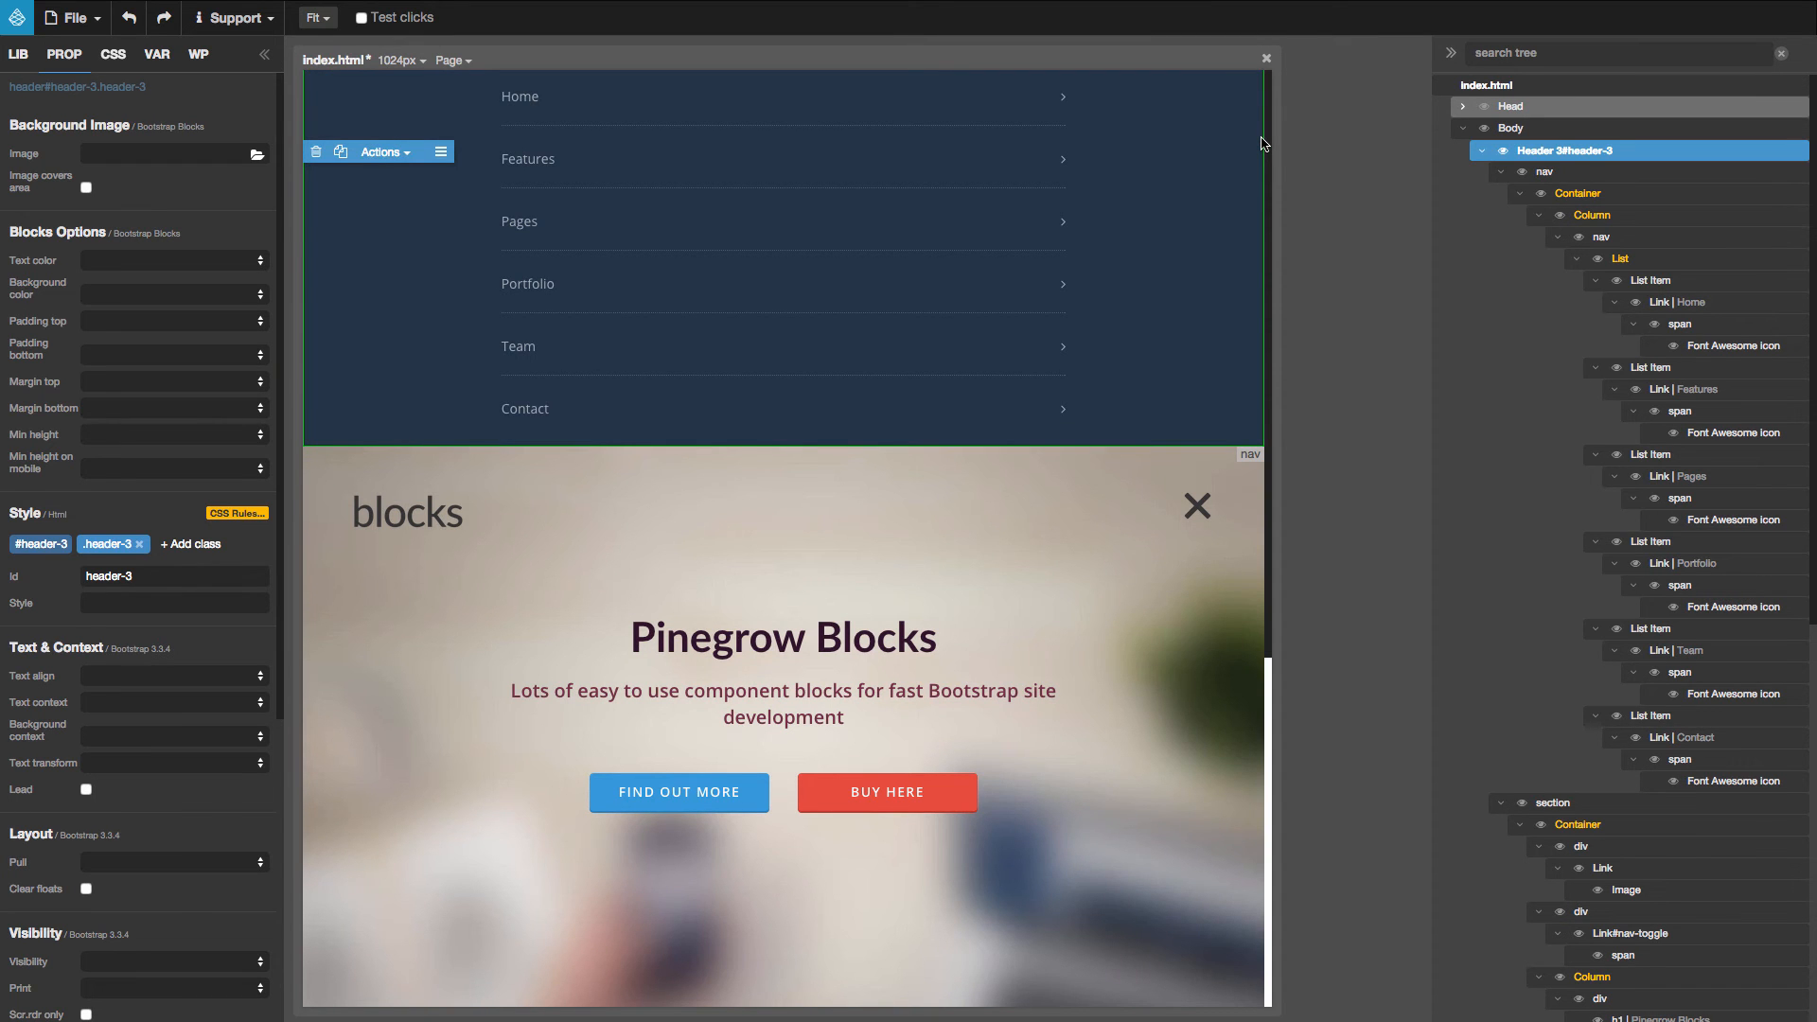
left_click(1262, 143)
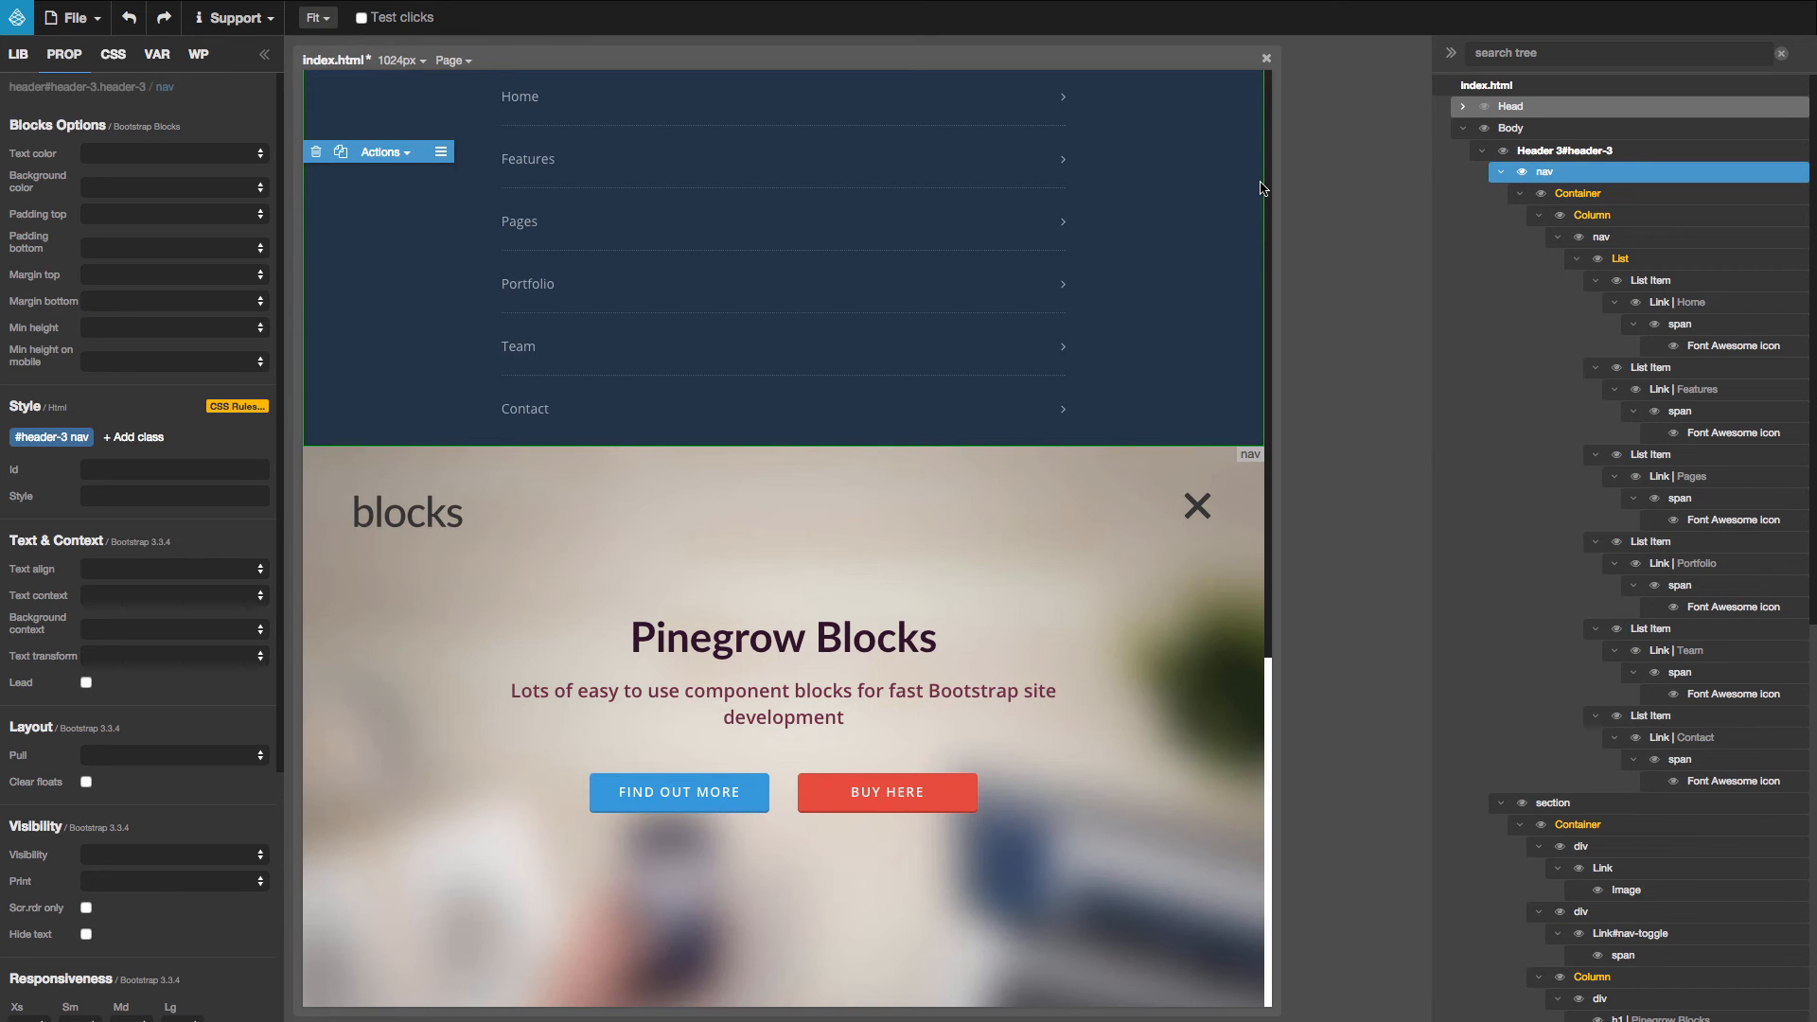
left_click(92, 188)
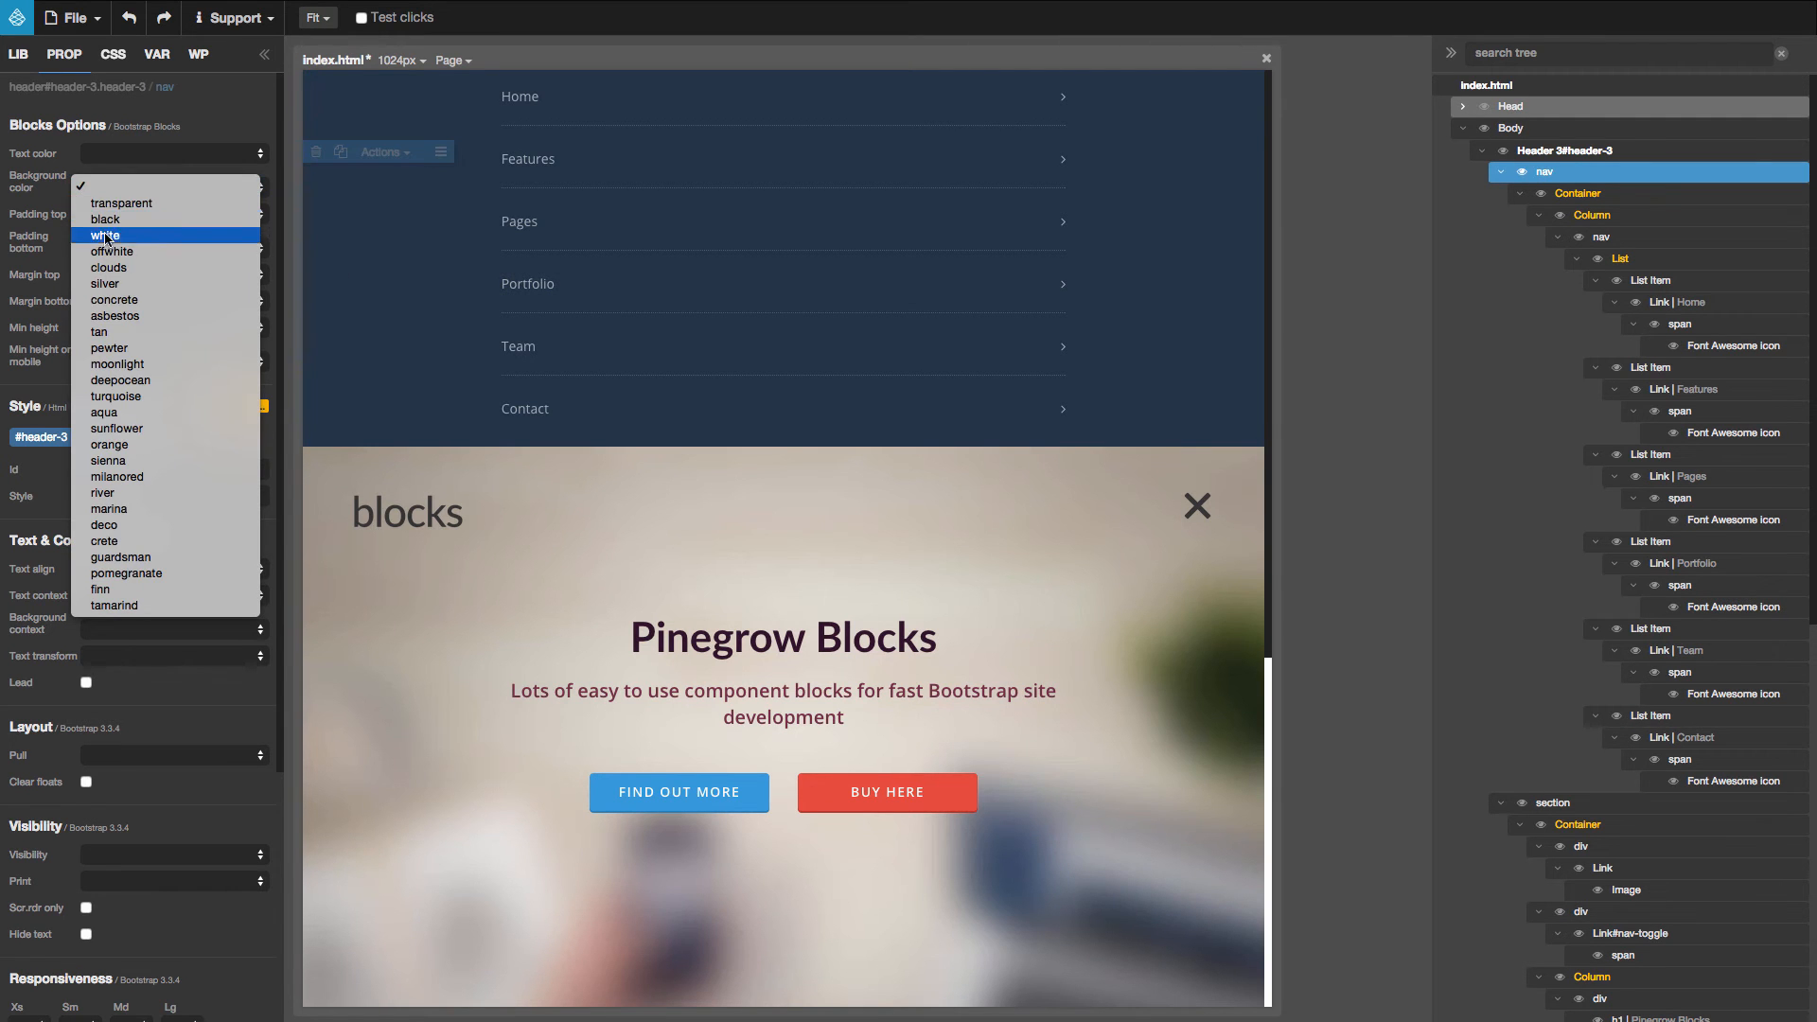
left_click(123, 461)
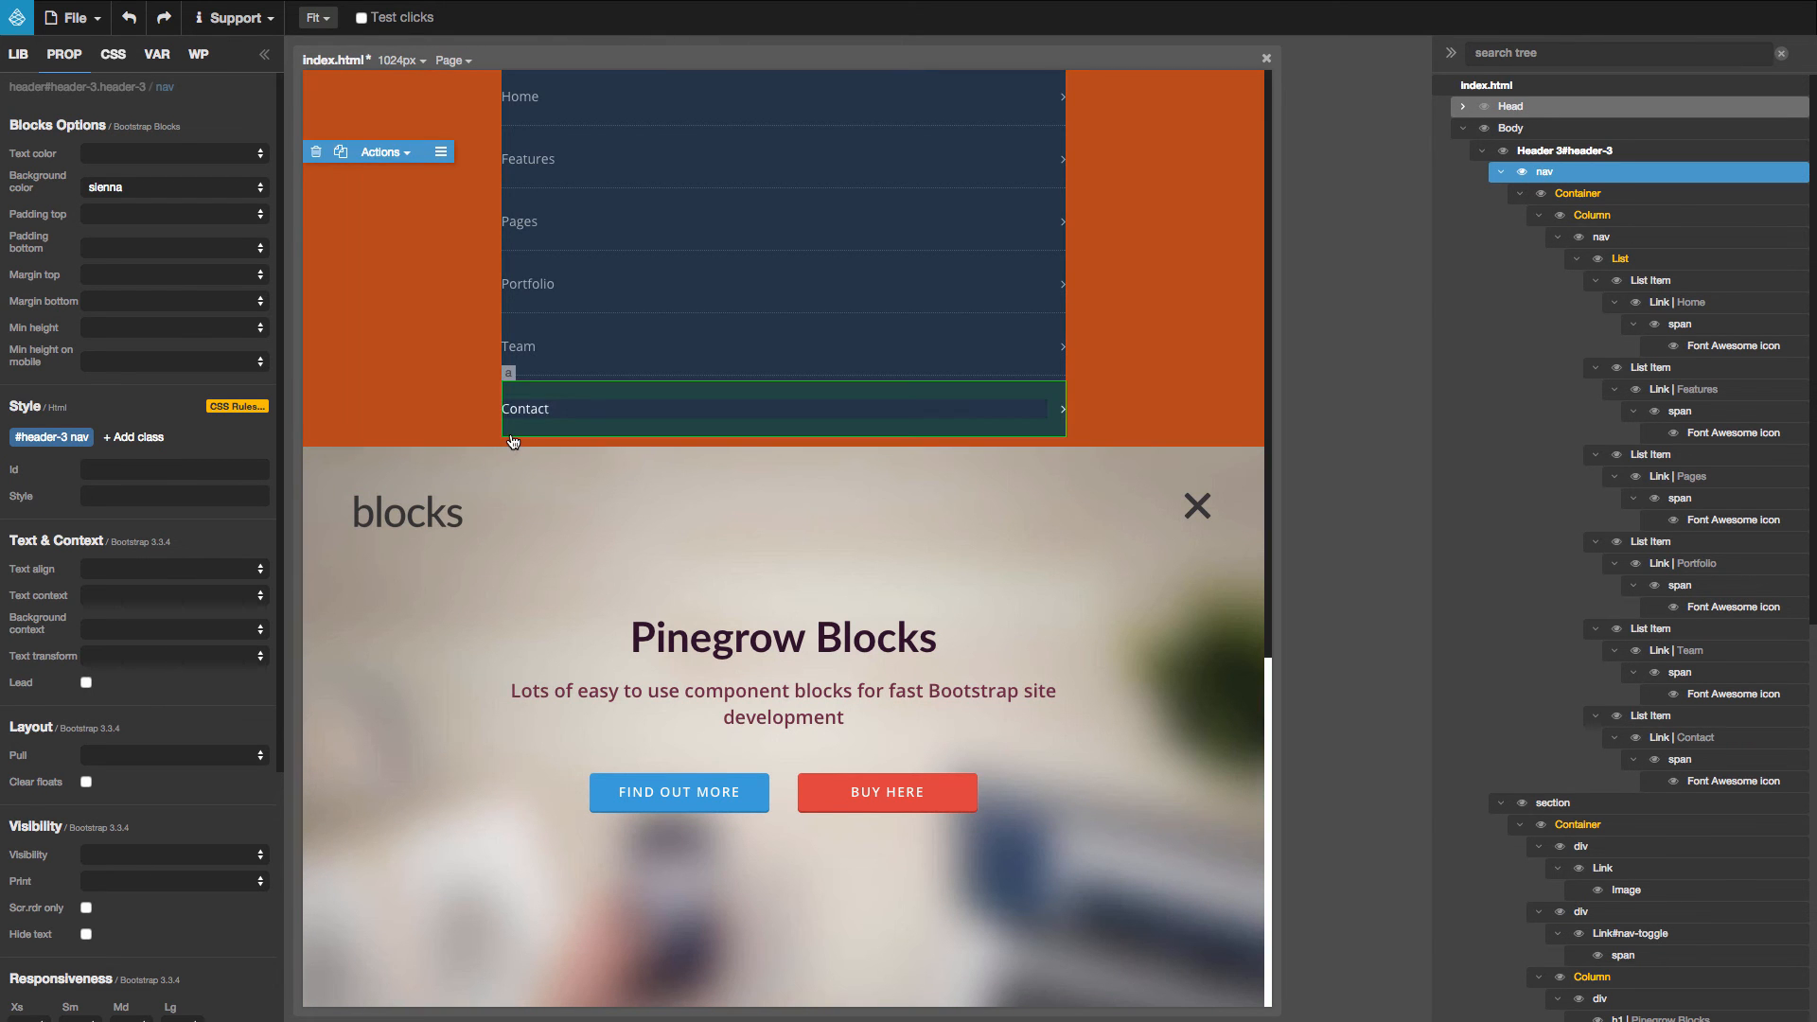
Step: Make the background of the nav element inside the header's menu column transparent, and collapse the menu
left_click(1610, 193)
left_click(1610, 215)
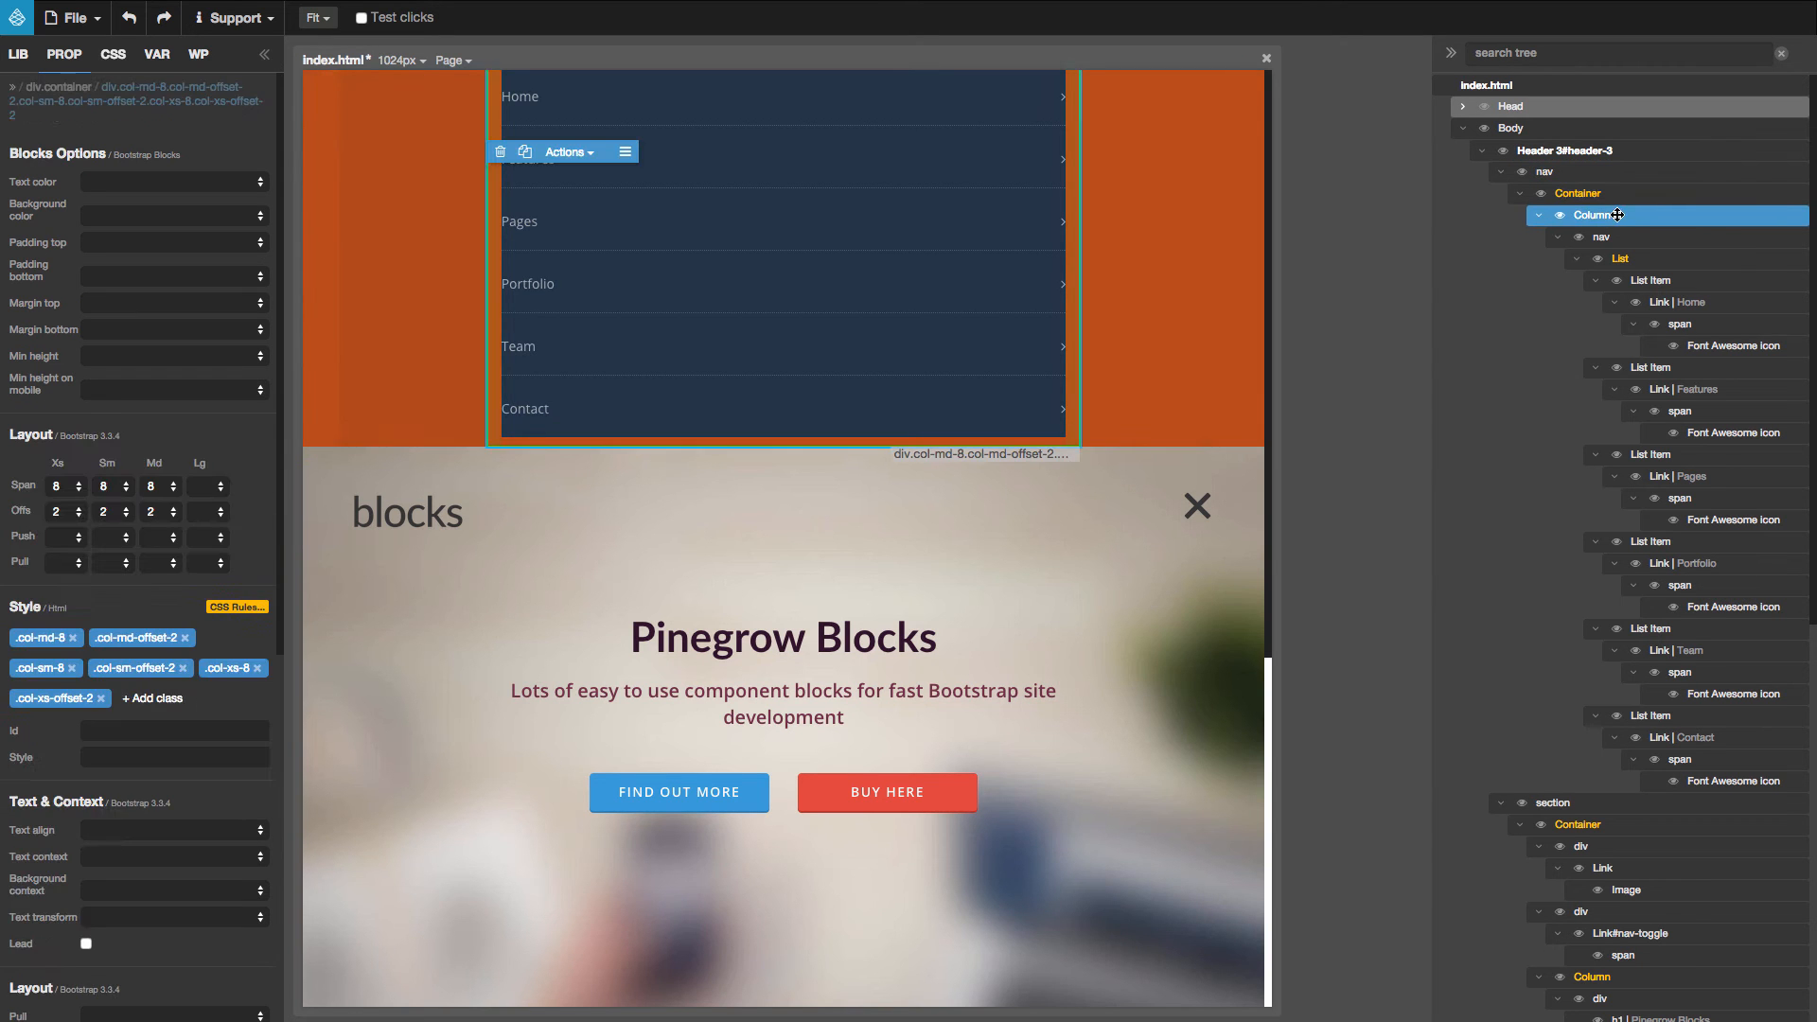
left_click(1610, 238)
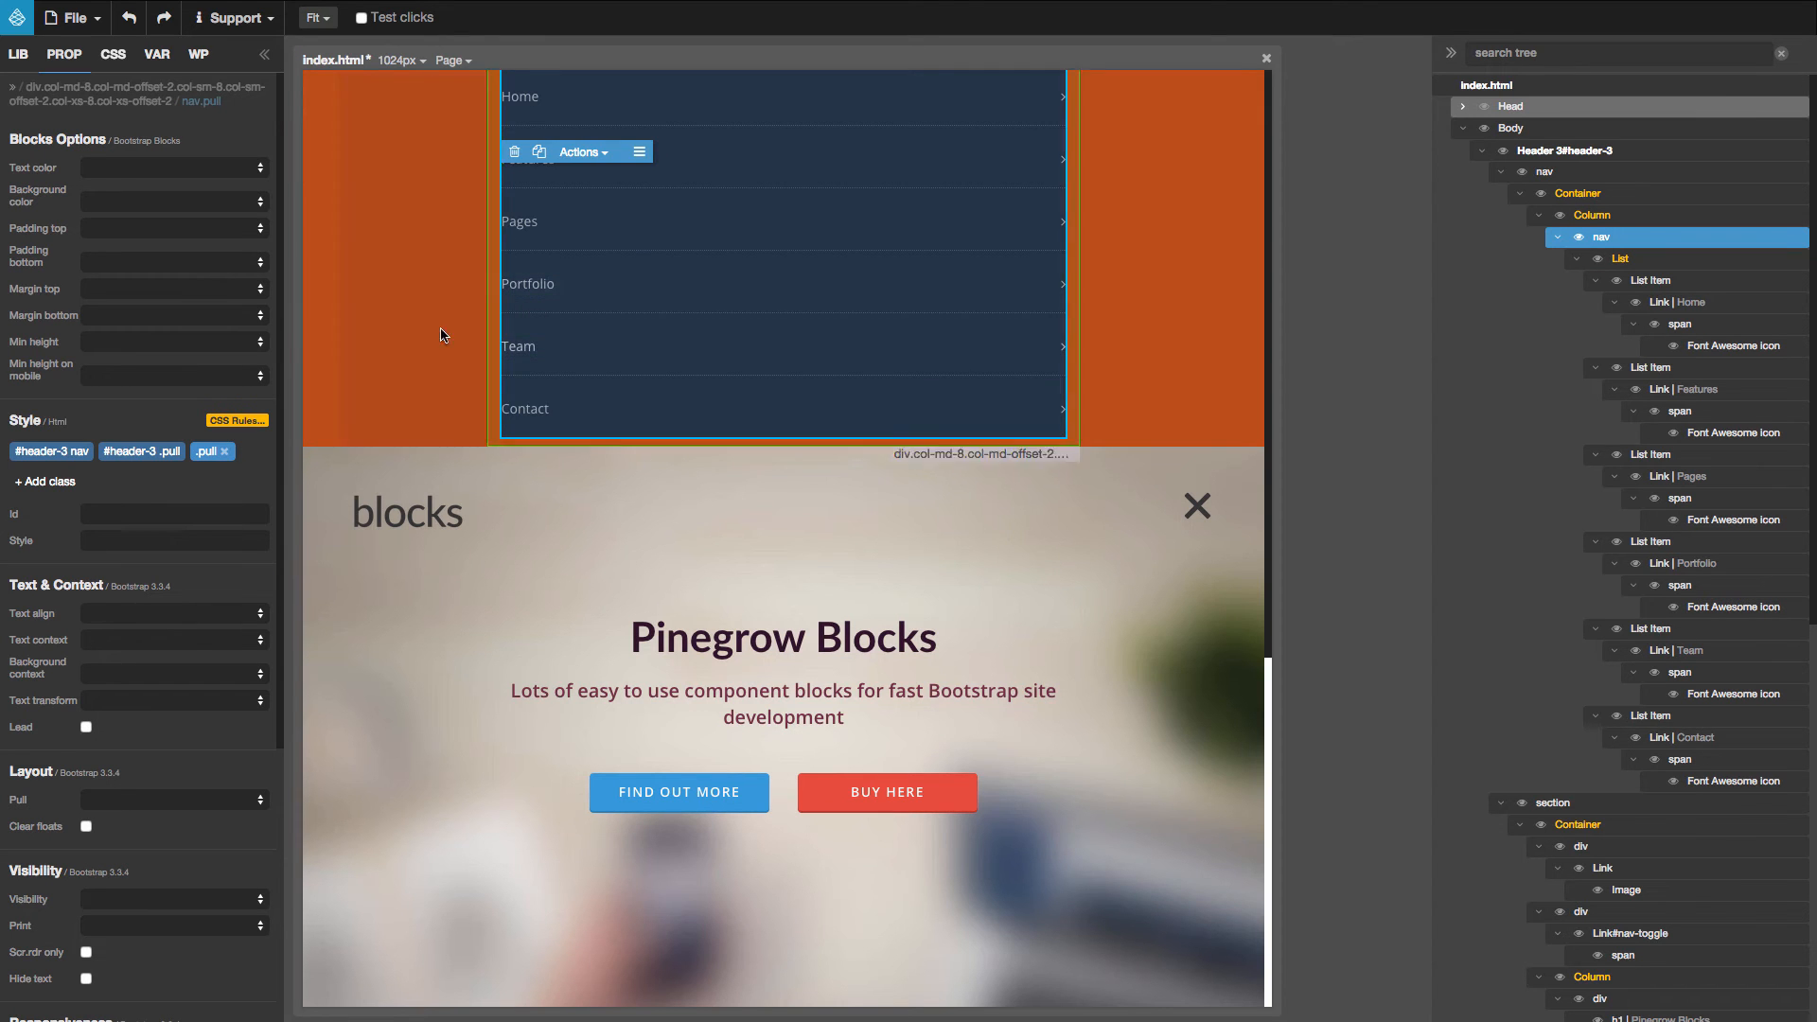
left_click(130, 202)
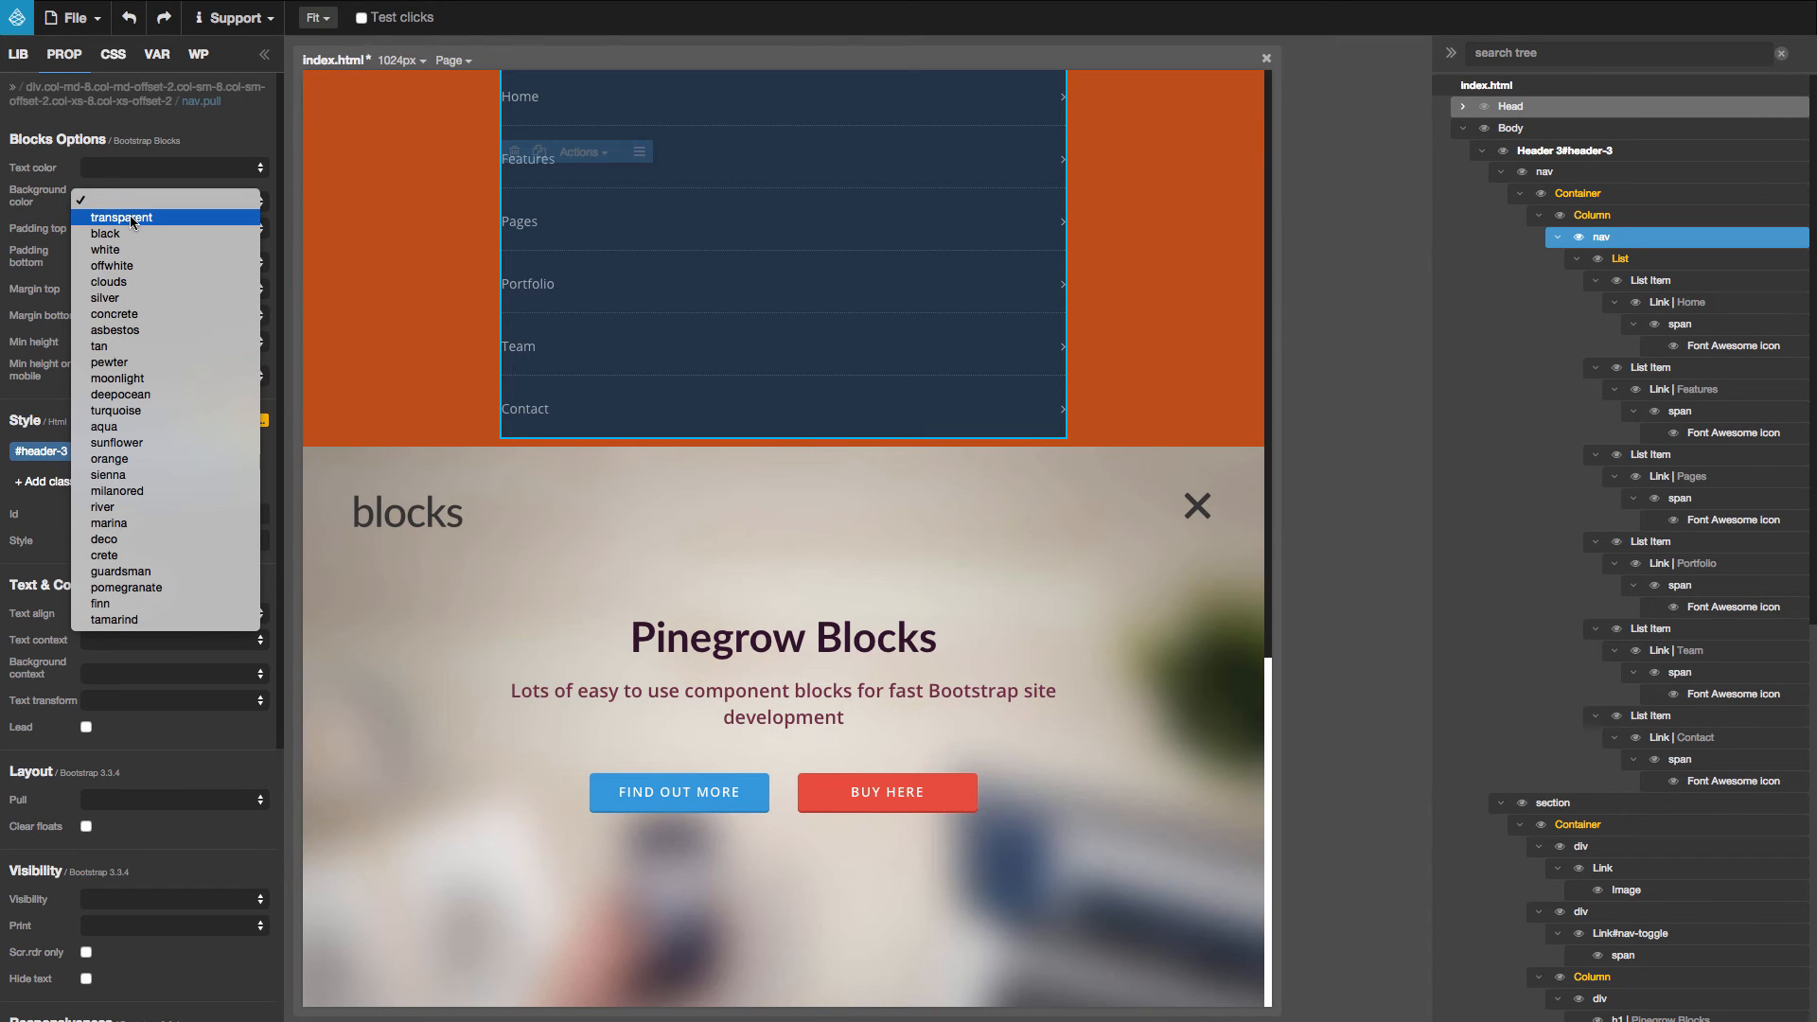
left_click(131, 217)
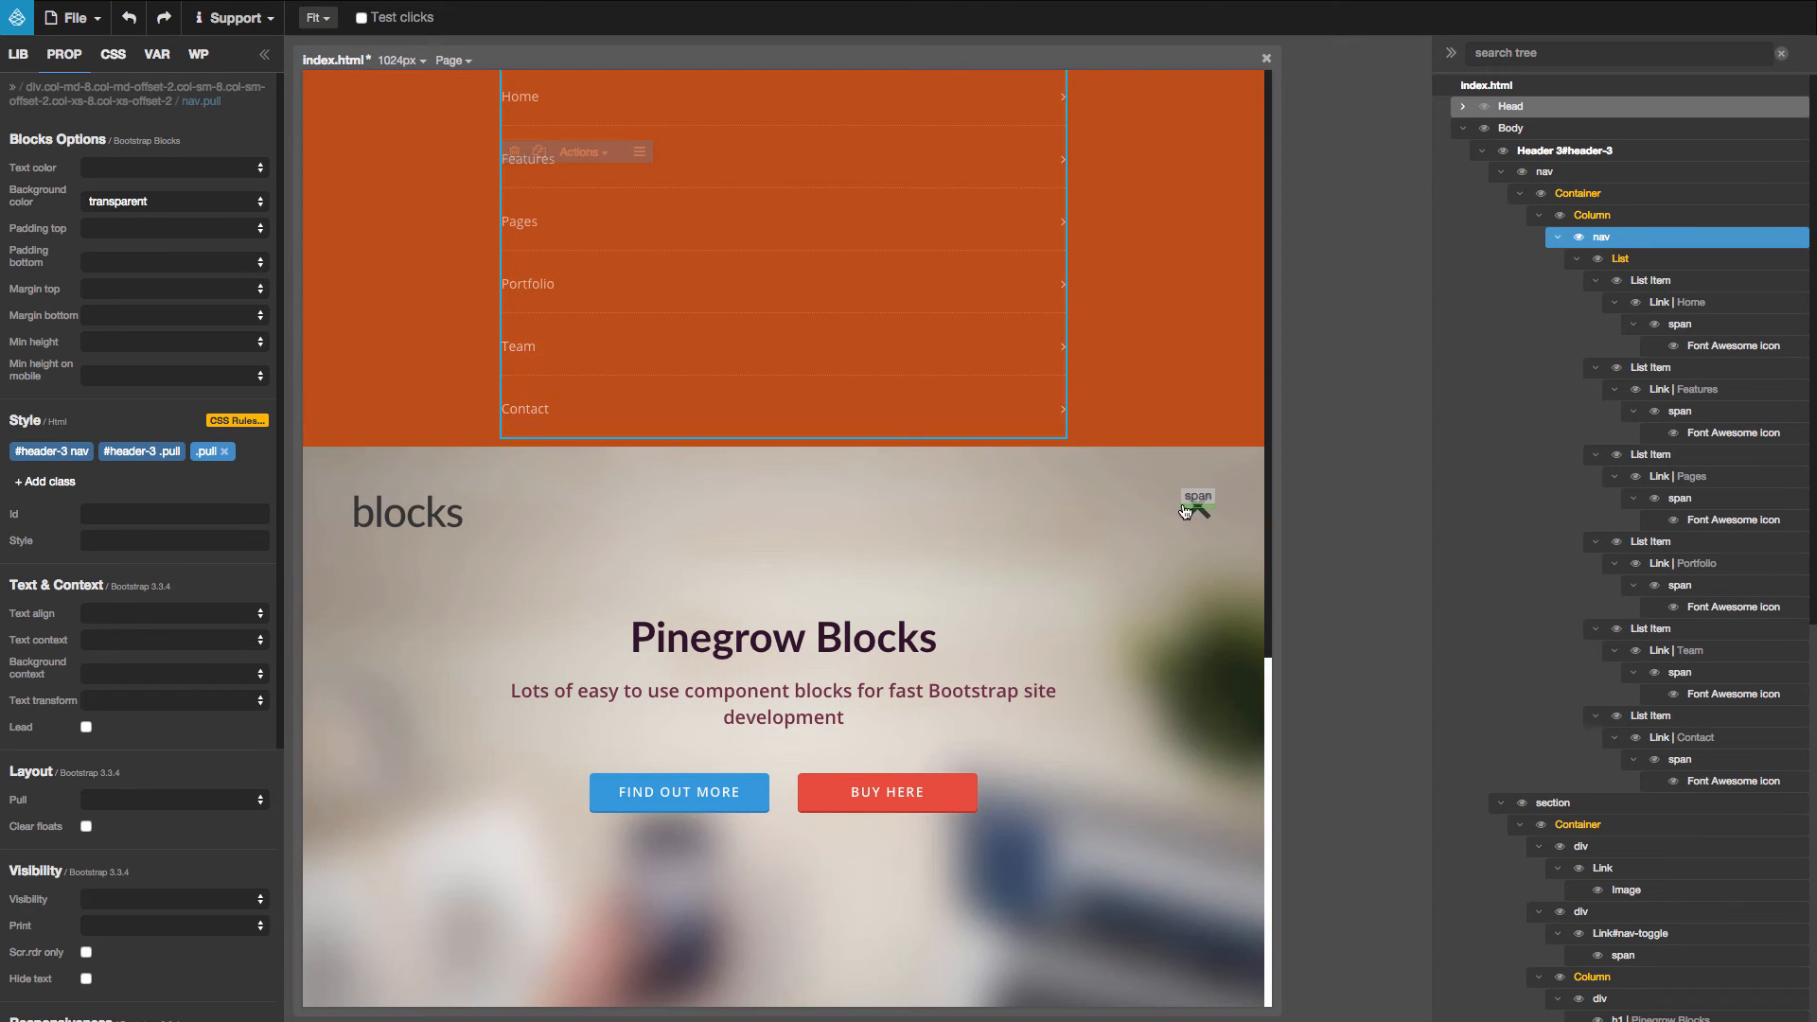
left_click(1214, 510)
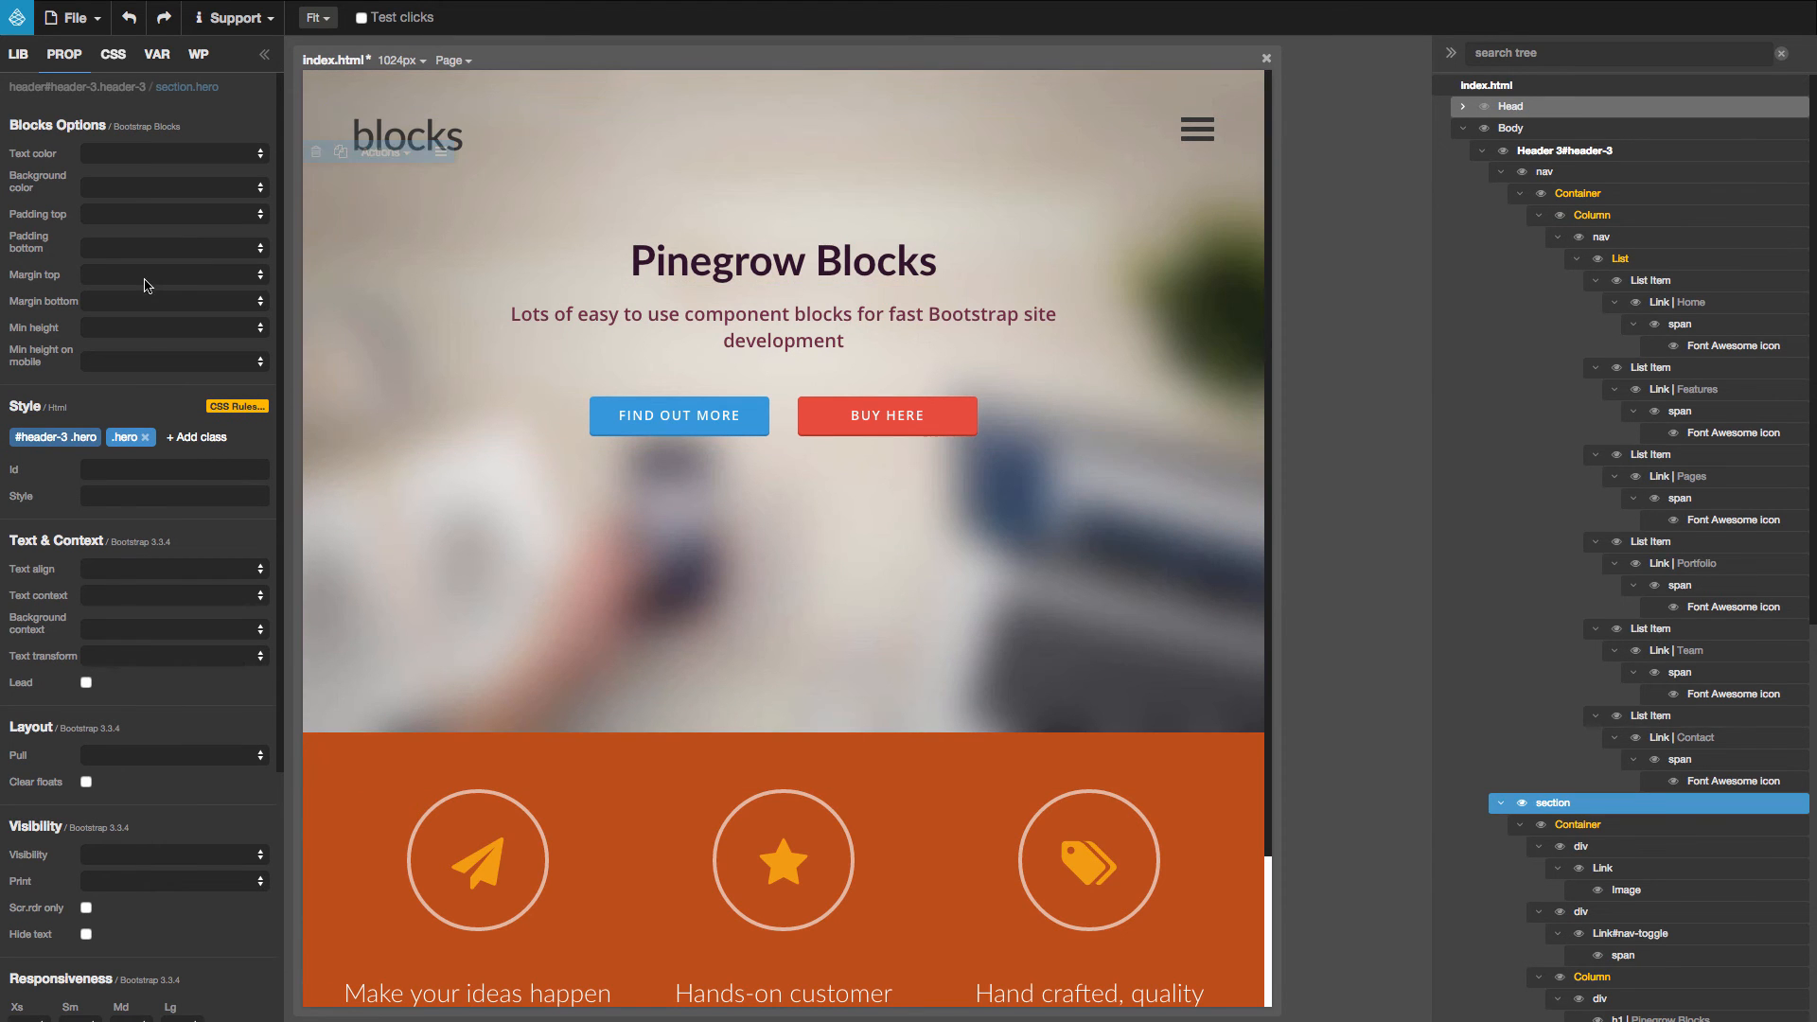
Step: Set the hero section's bottom padding to 0px and its minimum height to 500px, after trying 400px
left_click(117, 331)
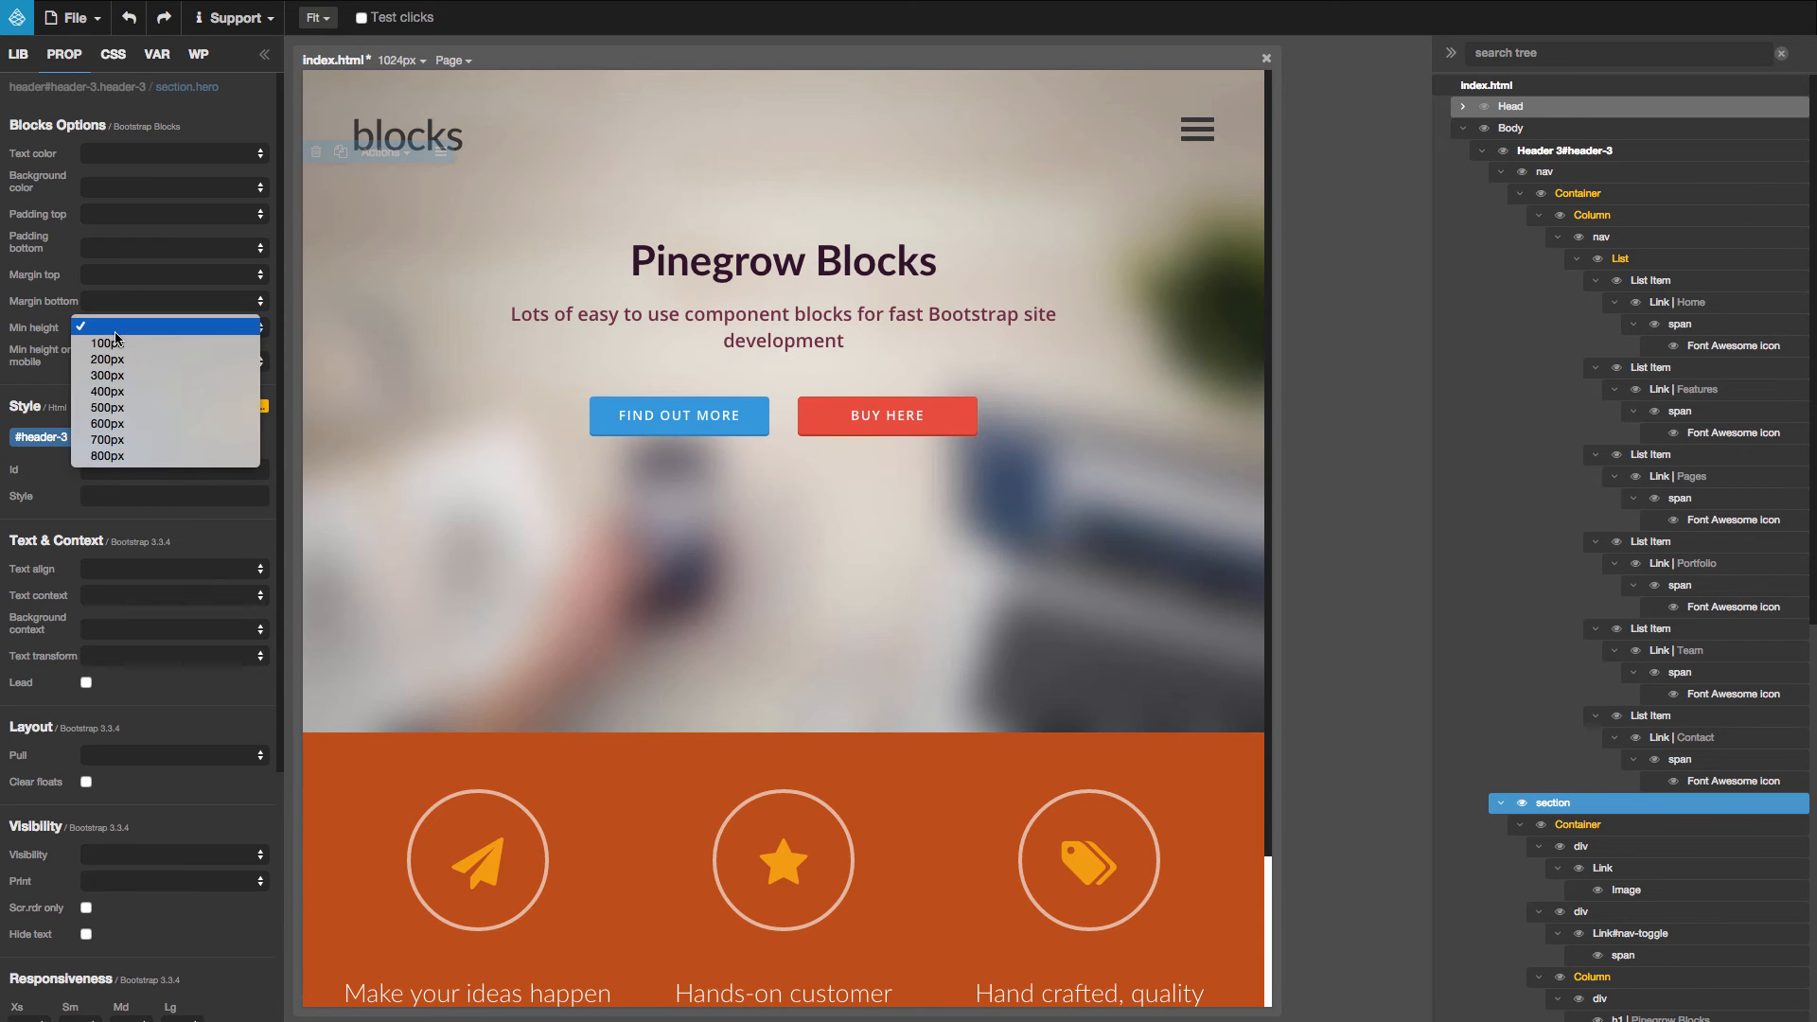
left_click(110, 392)
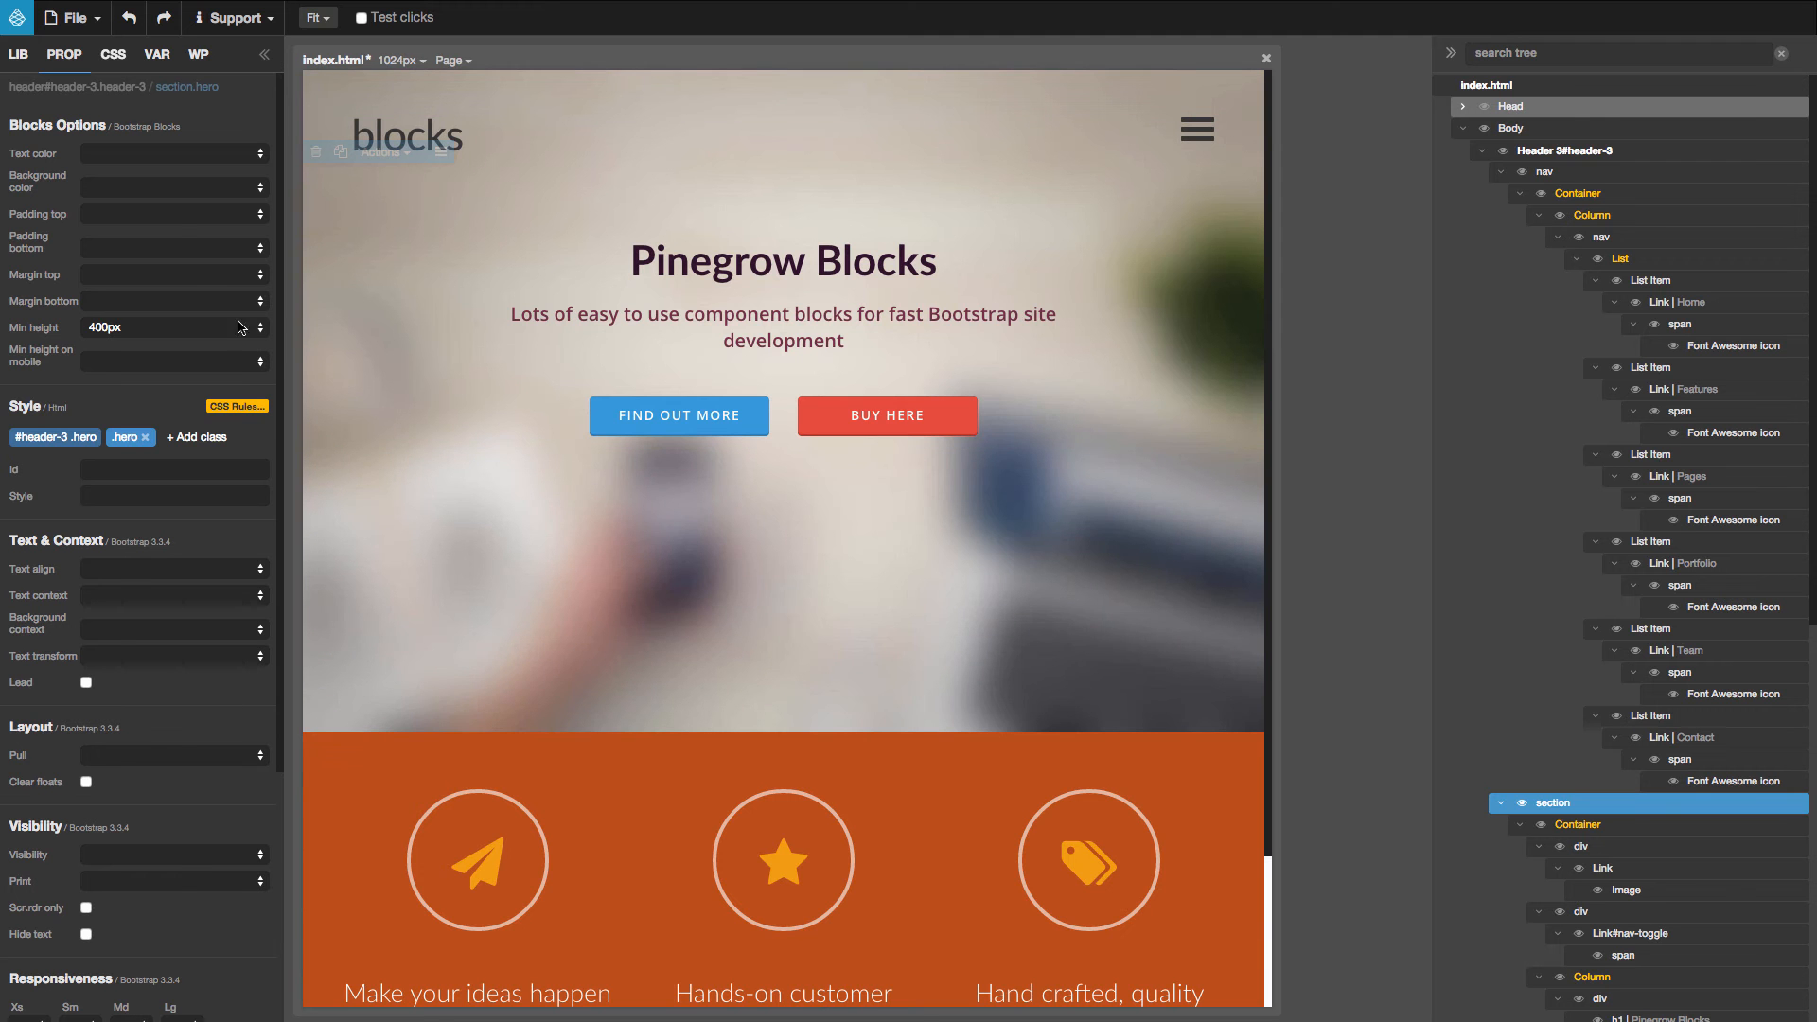
left_click(106, 248)
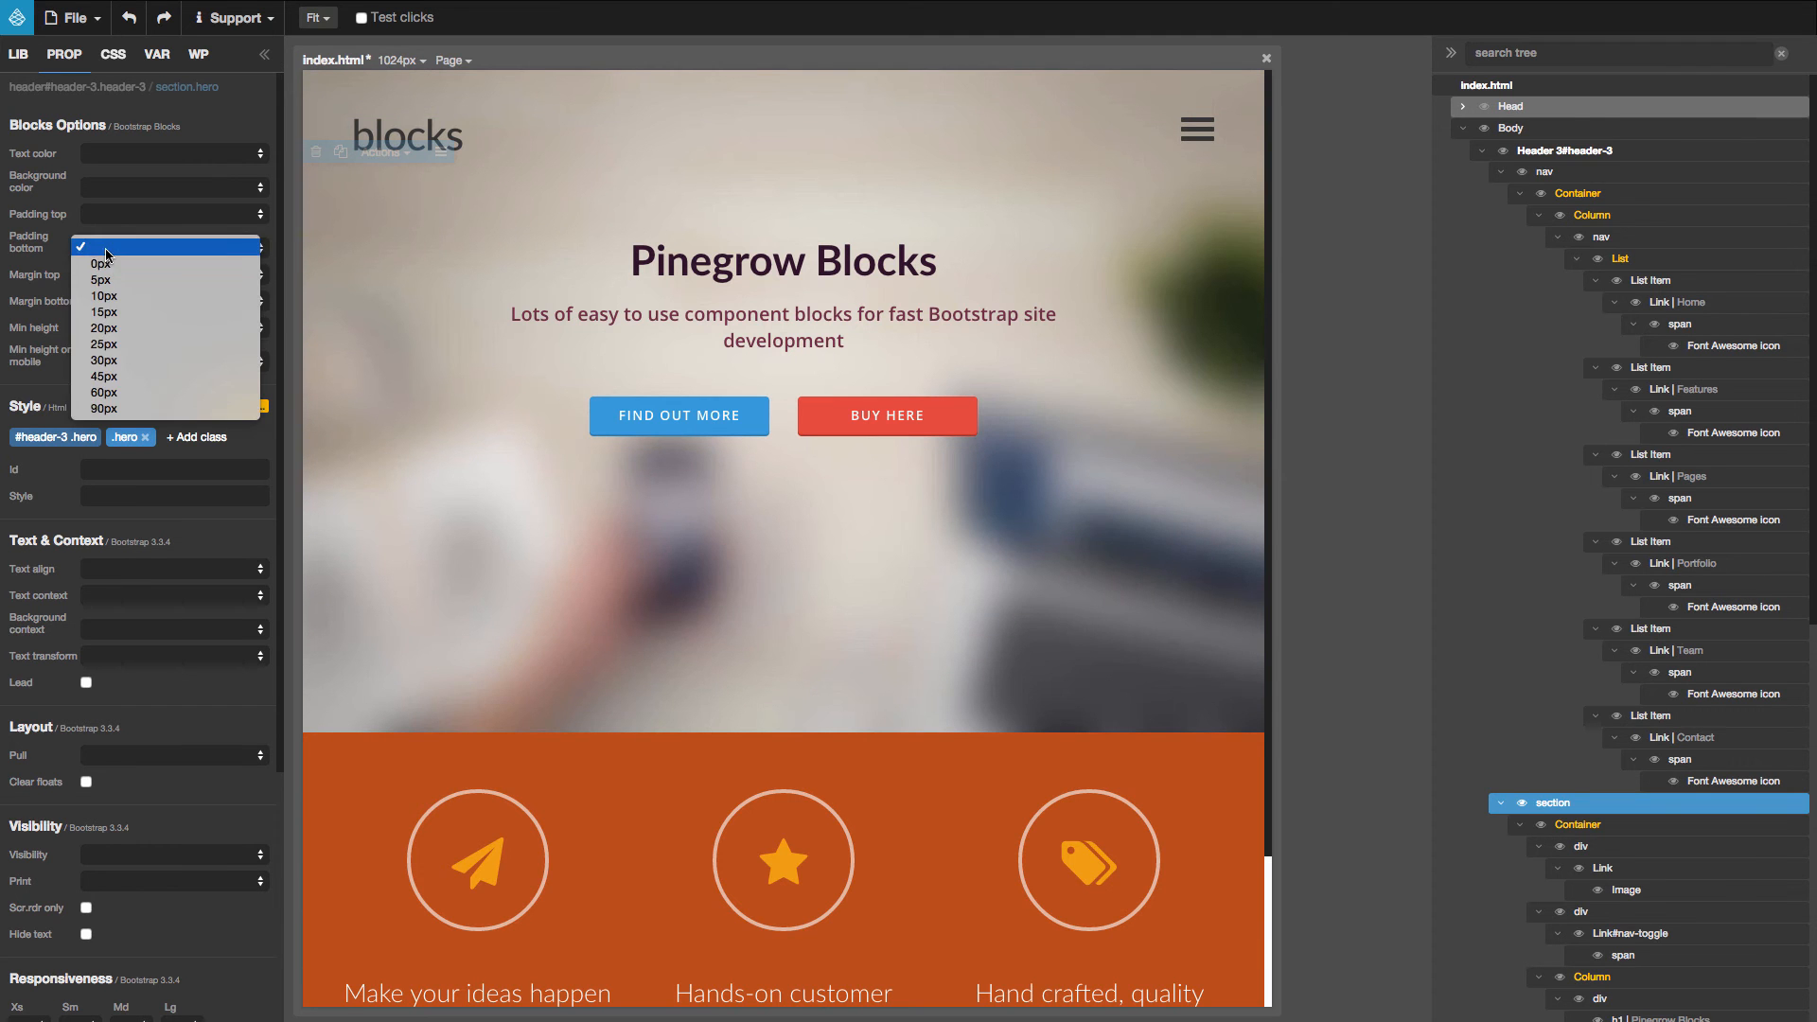
left_click(107, 265)
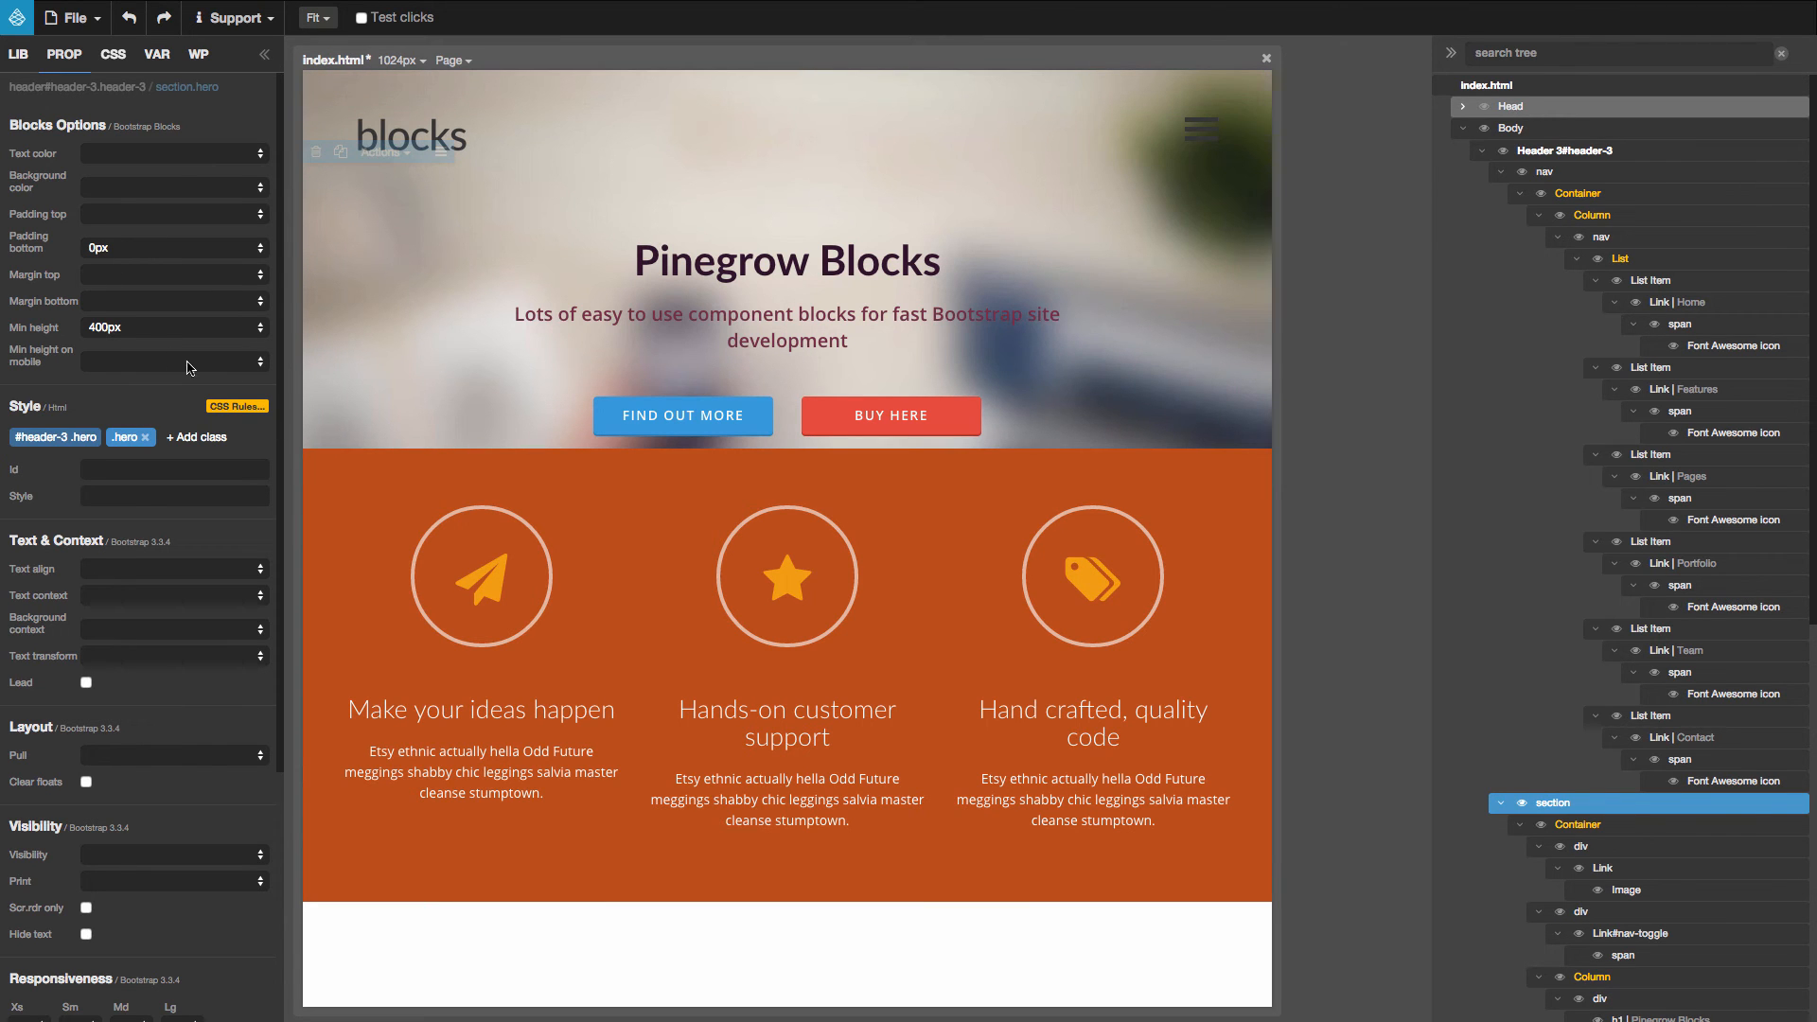
left_click(125, 324)
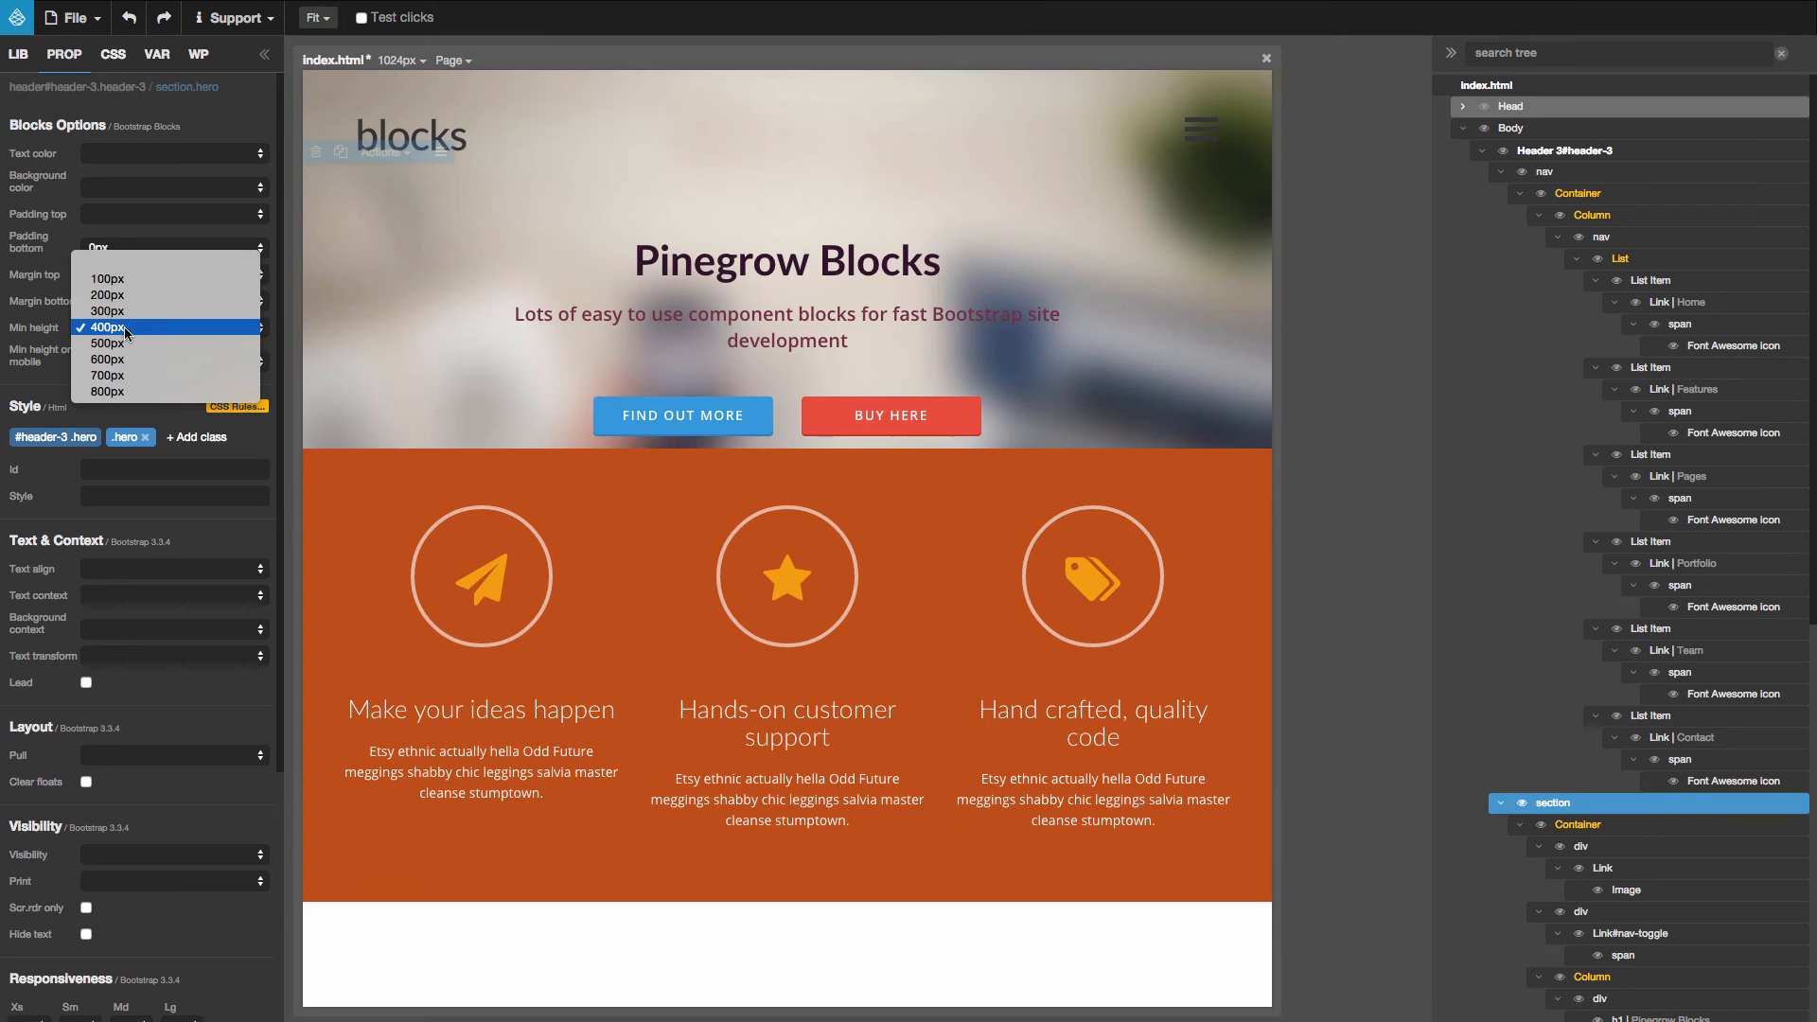
left_click(127, 344)
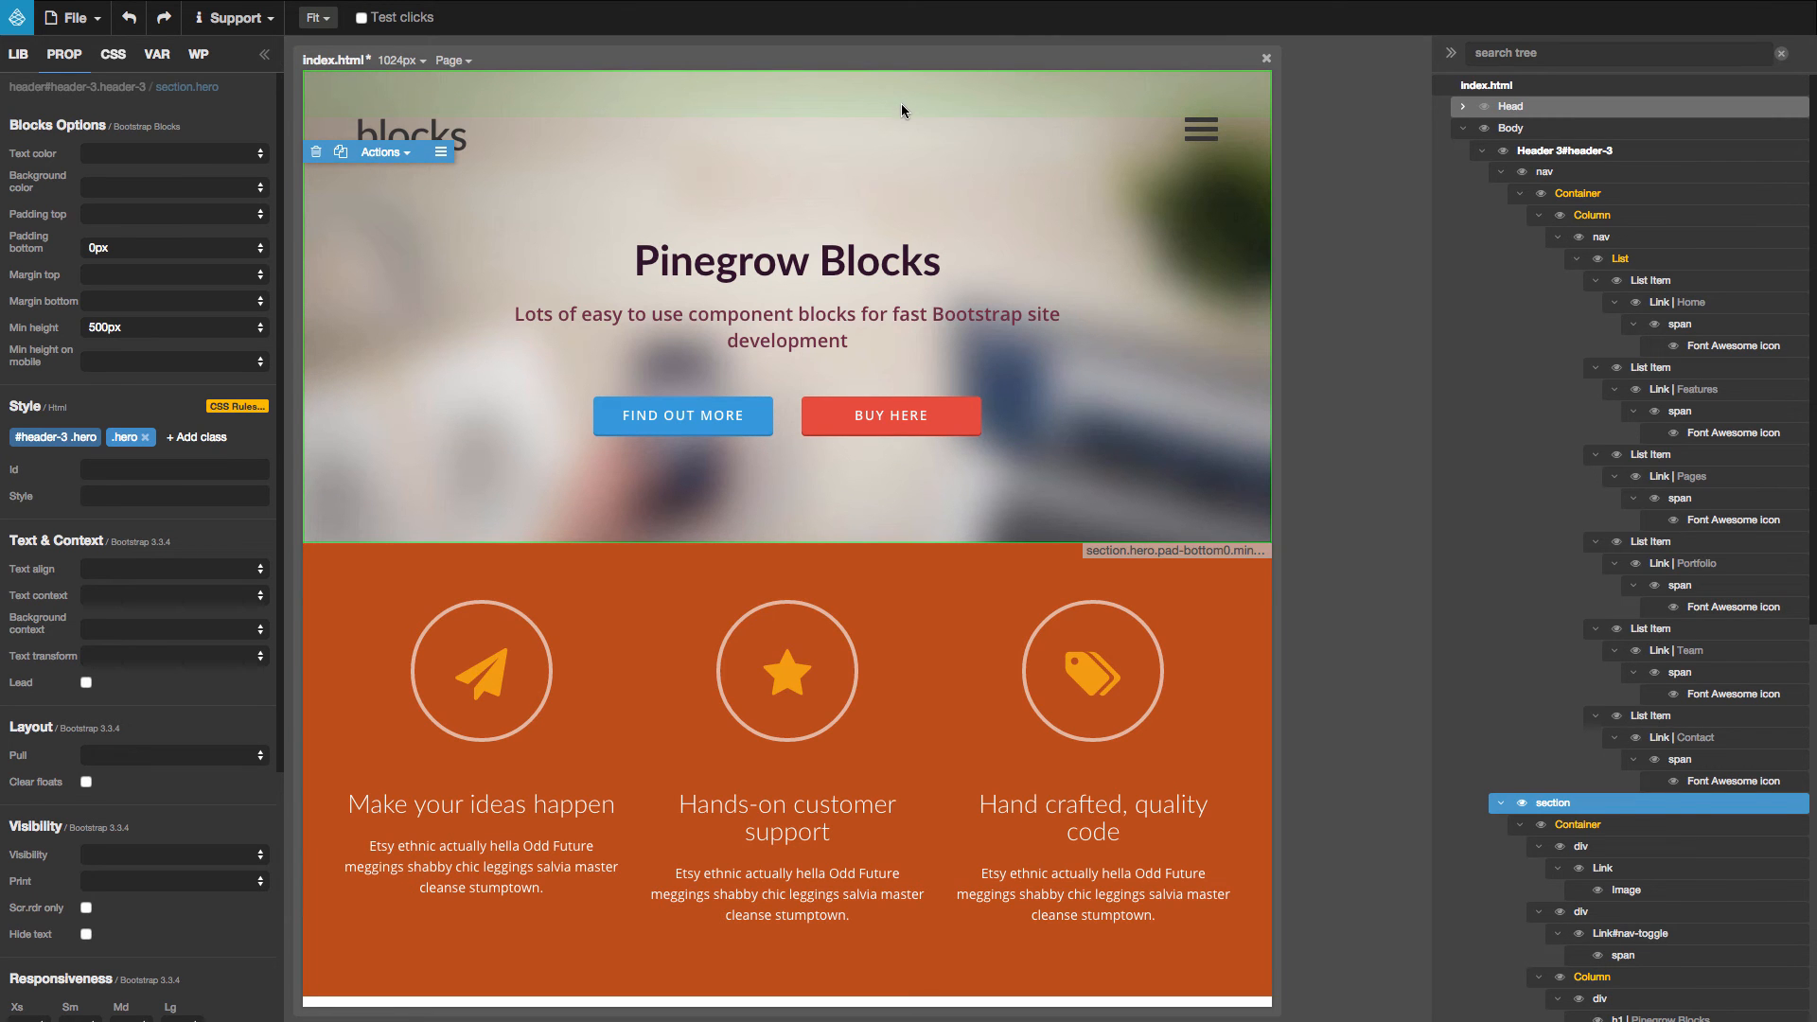
Step: Open another view of the page, try a hero section minimum height of 600px, and set it back to 500px
left_click(453, 60)
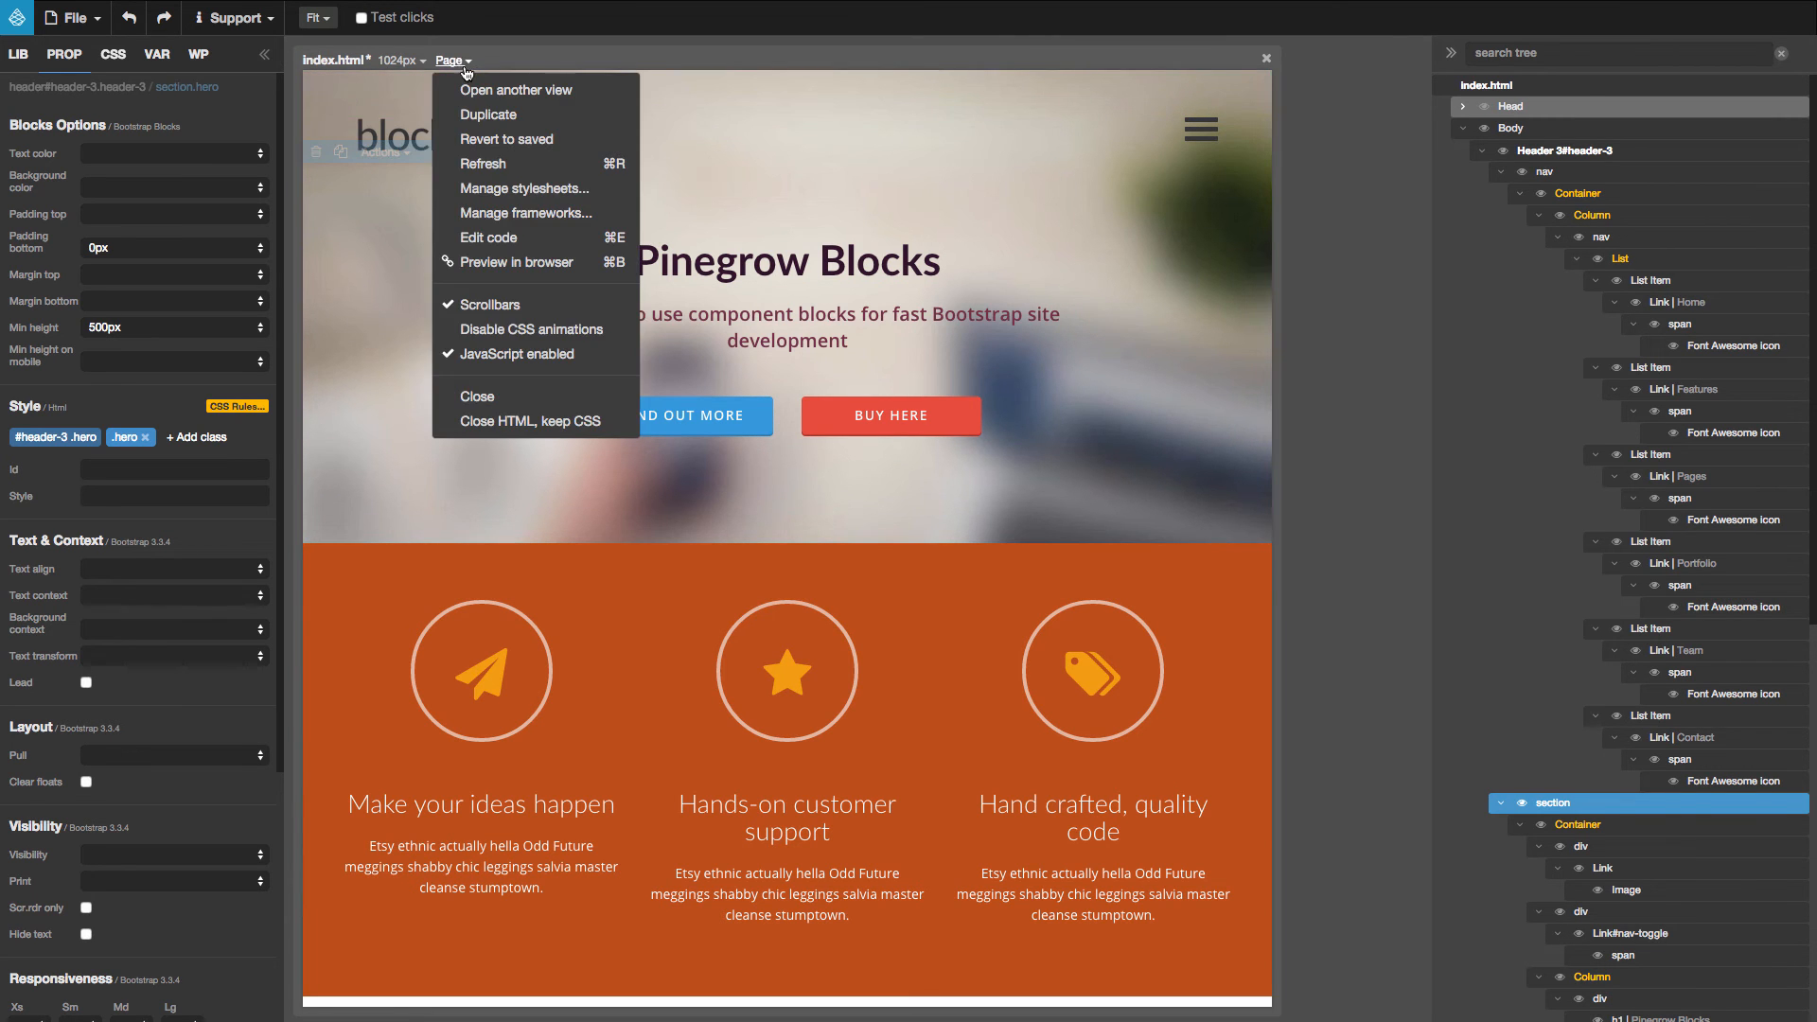
left_click(477, 99)
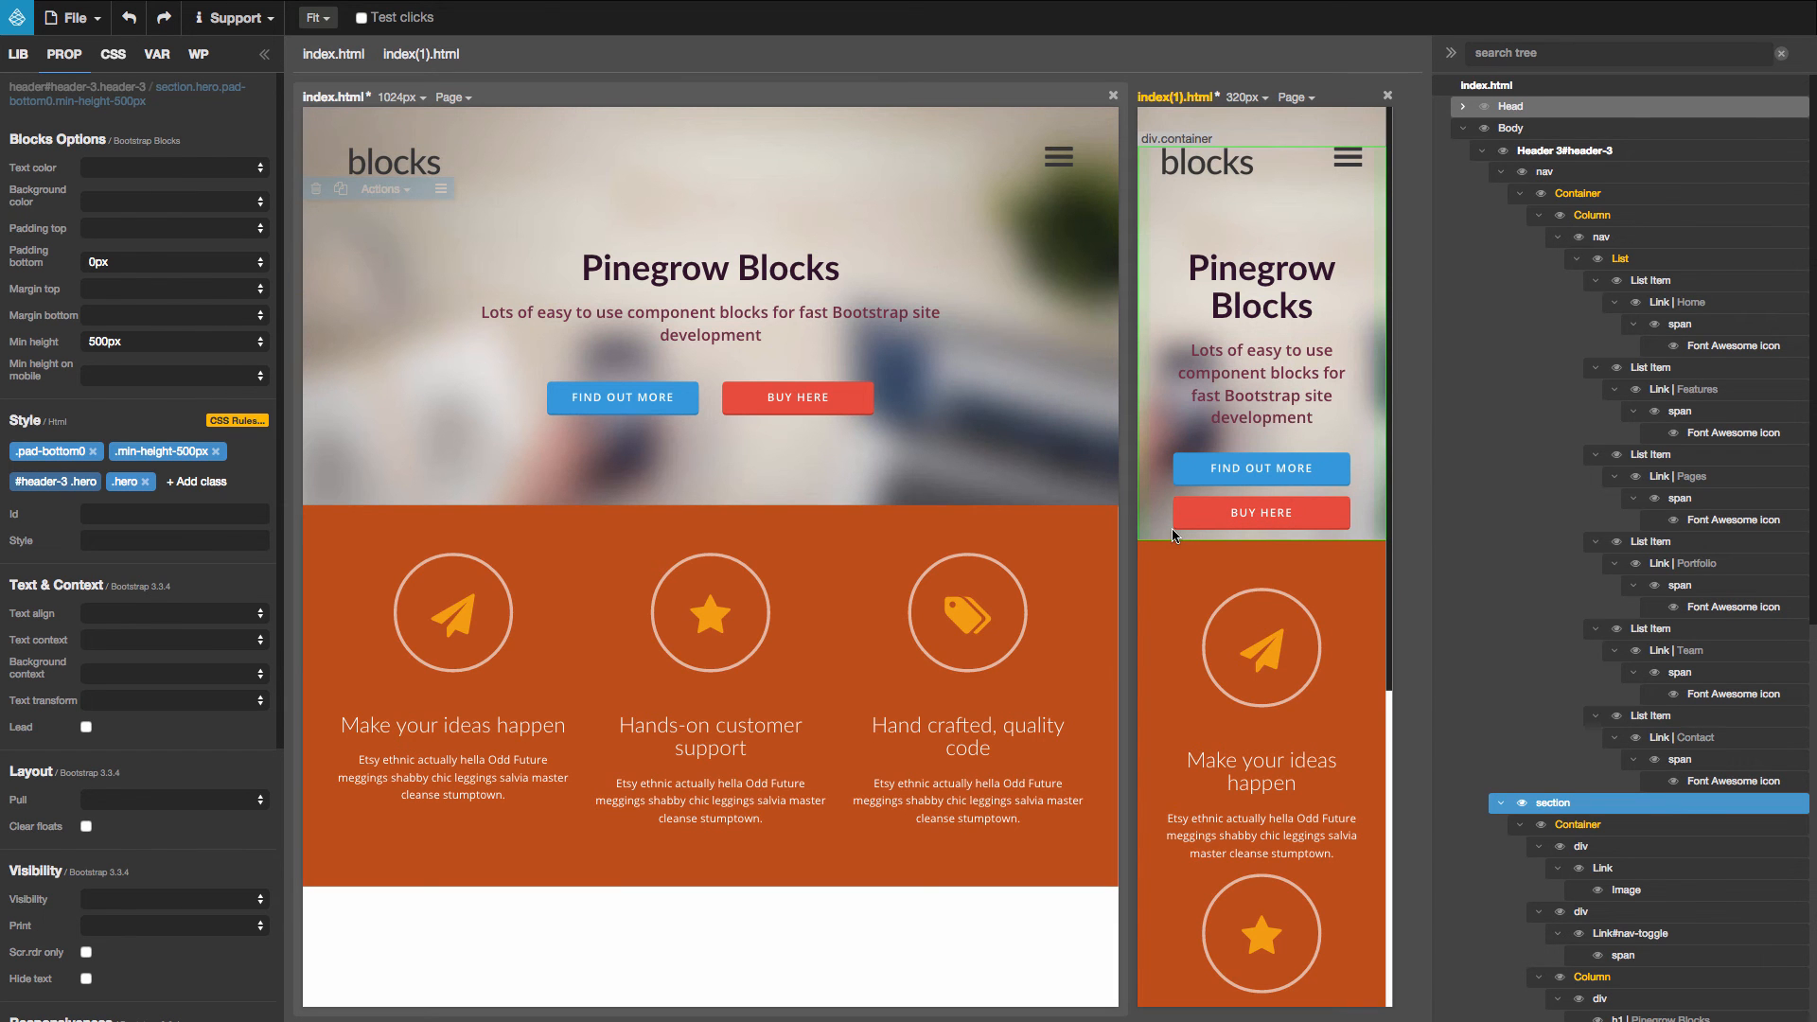
left_click(111, 341)
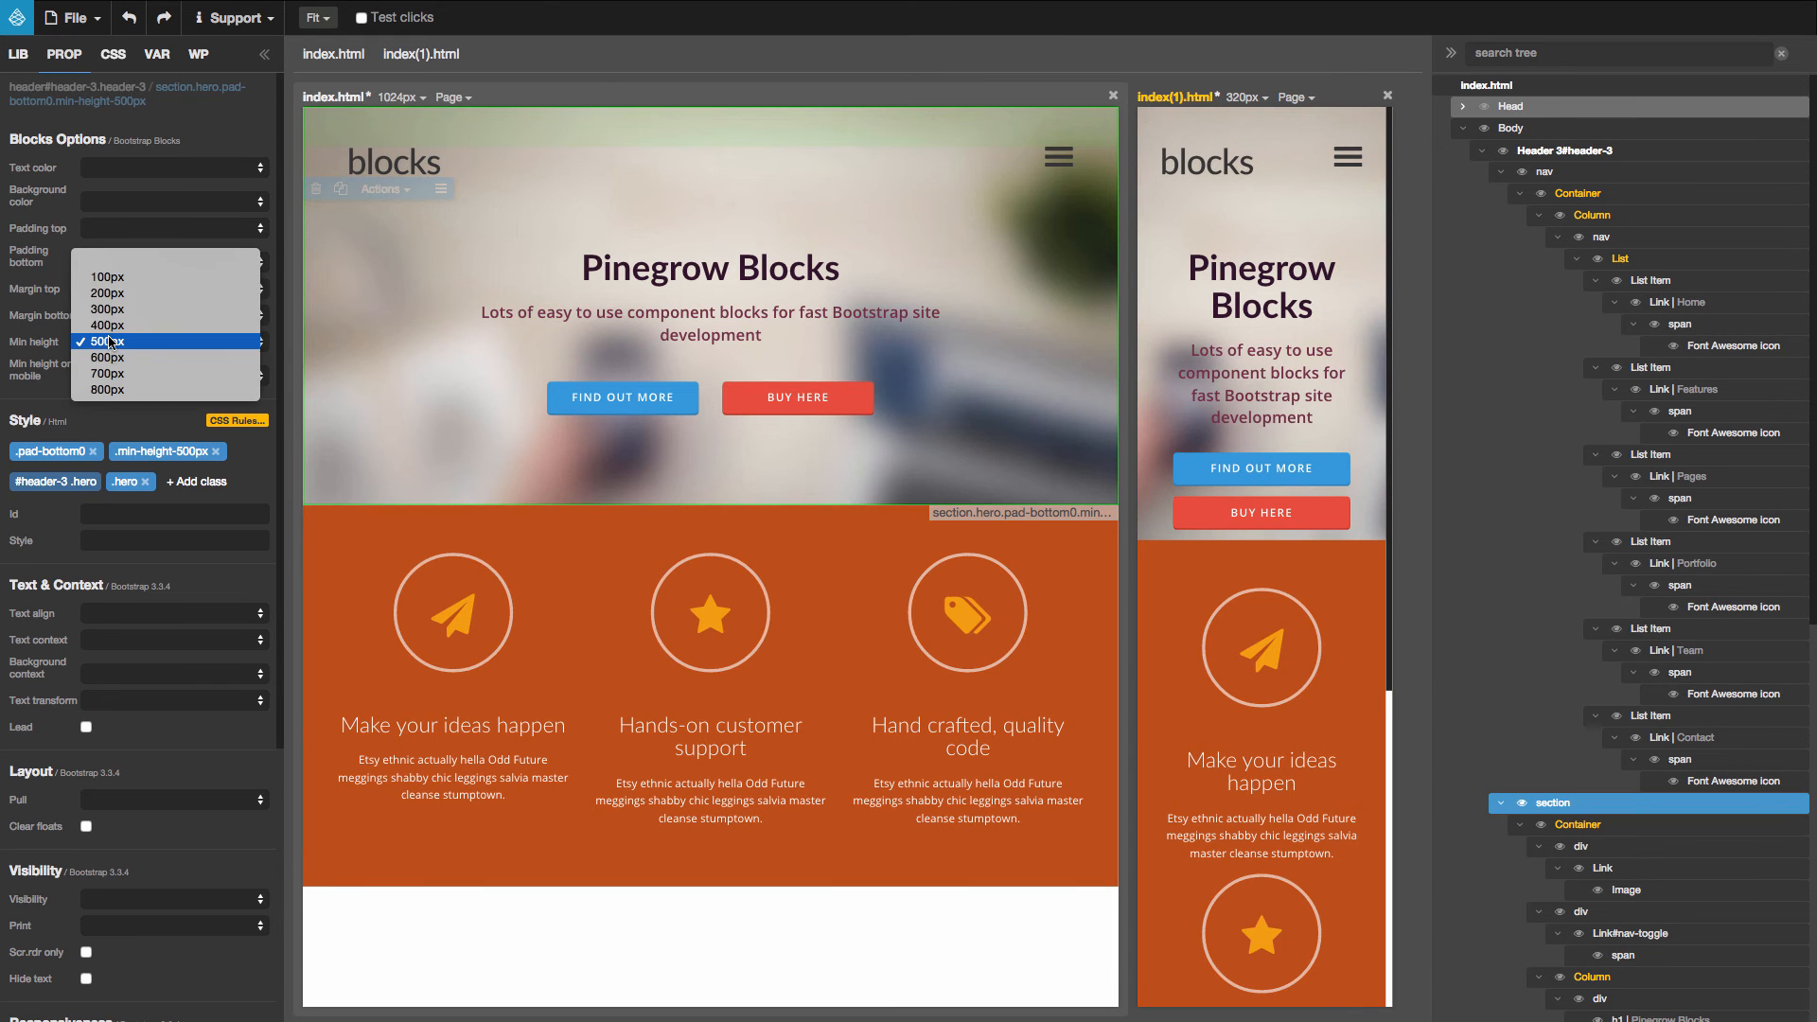
left_click(110, 360)
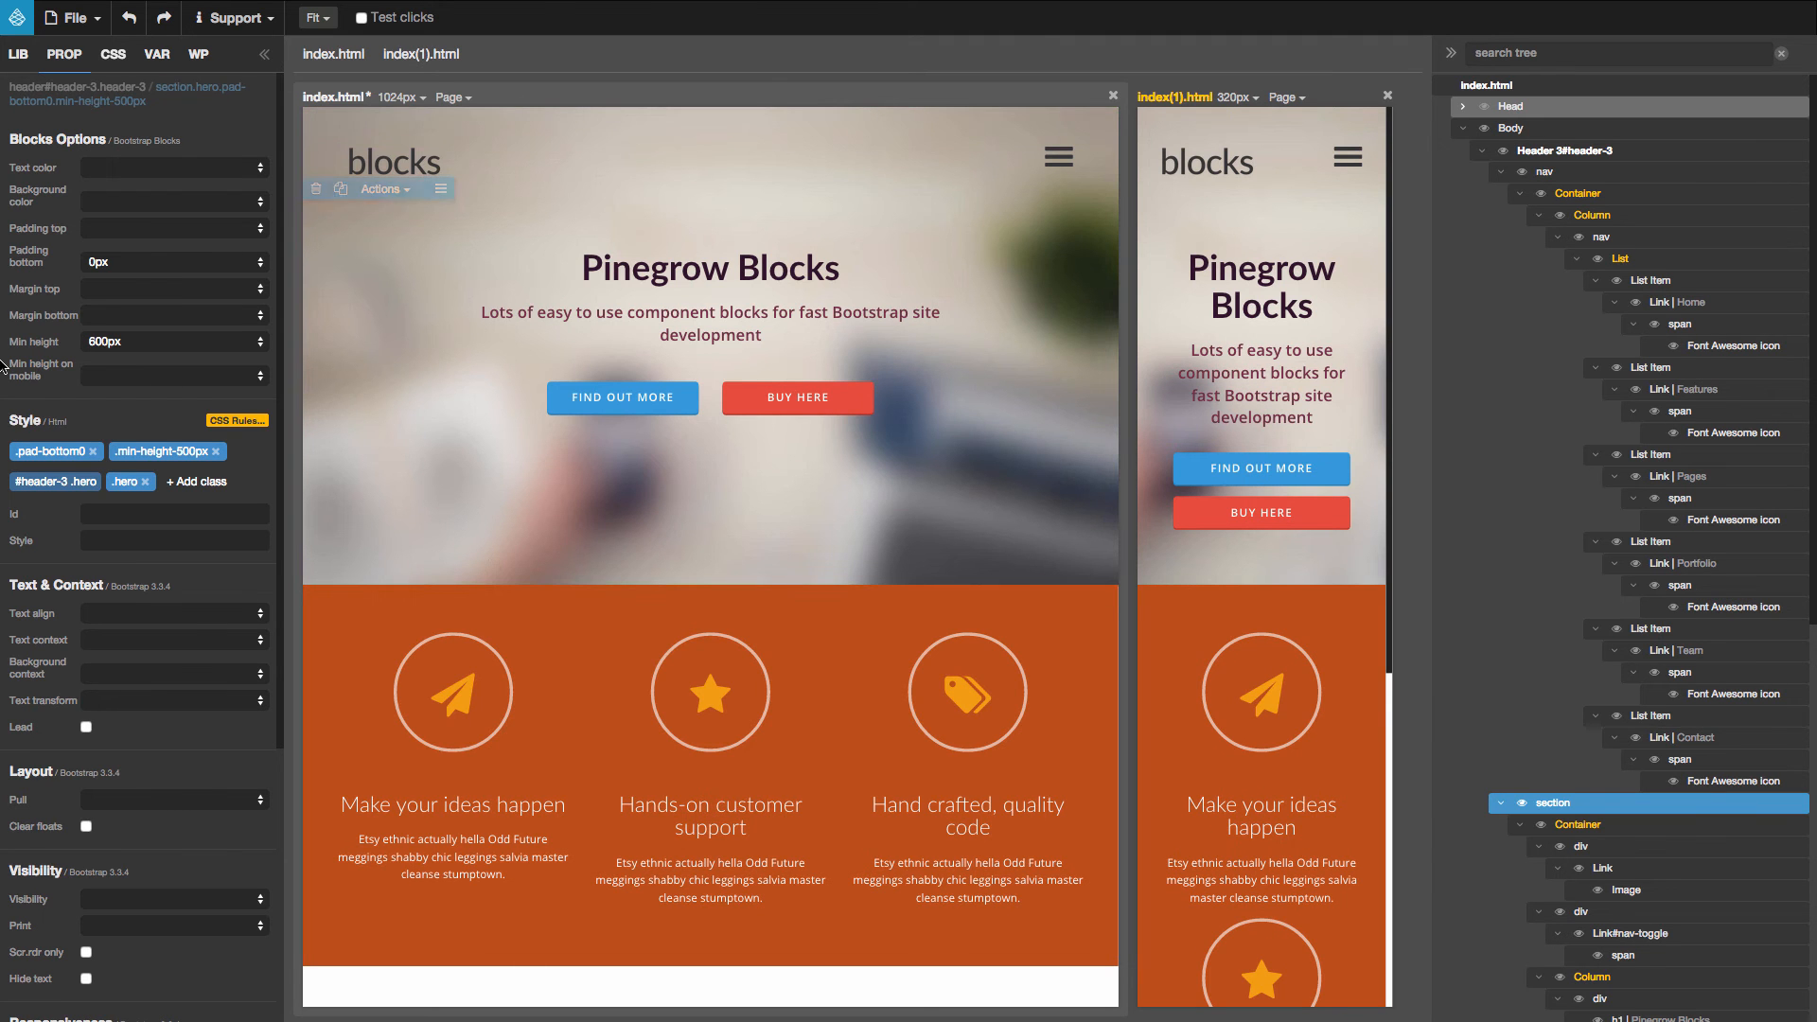
left_click(129, 342)
left_click(126, 325)
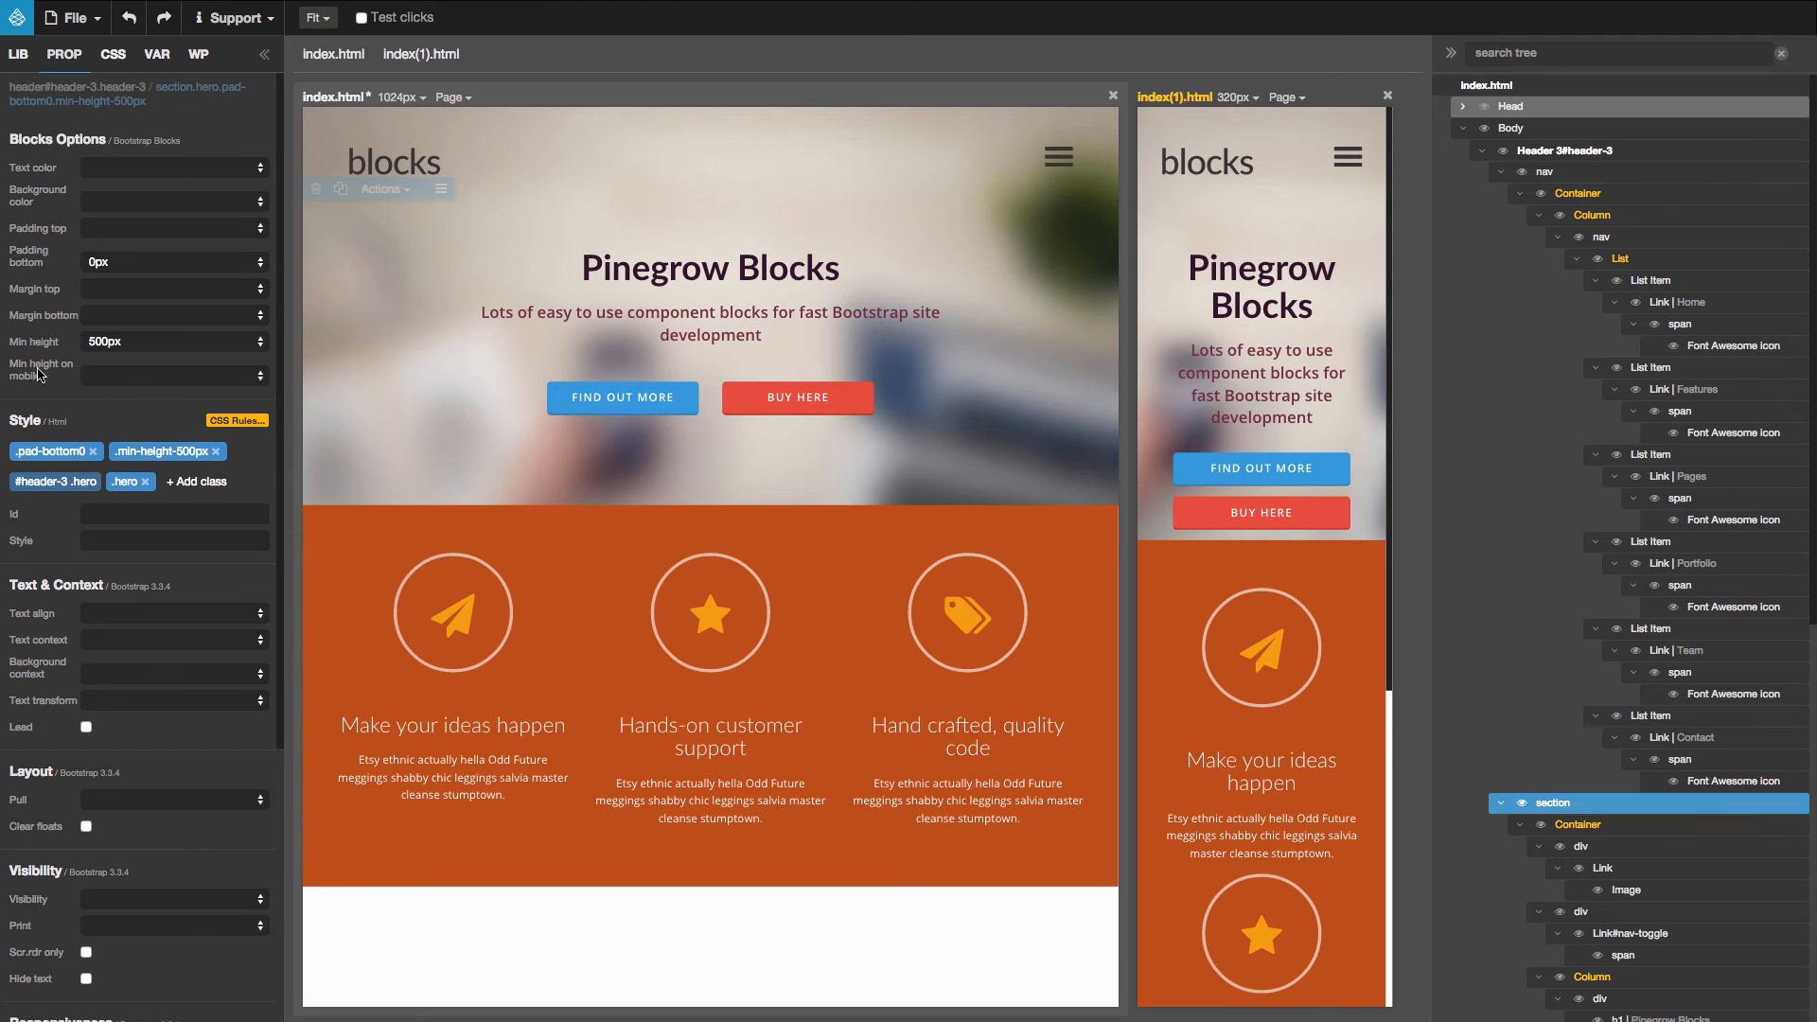
Step: Set the hero section's minimum height on mobile to 600px
left_click(123, 378)
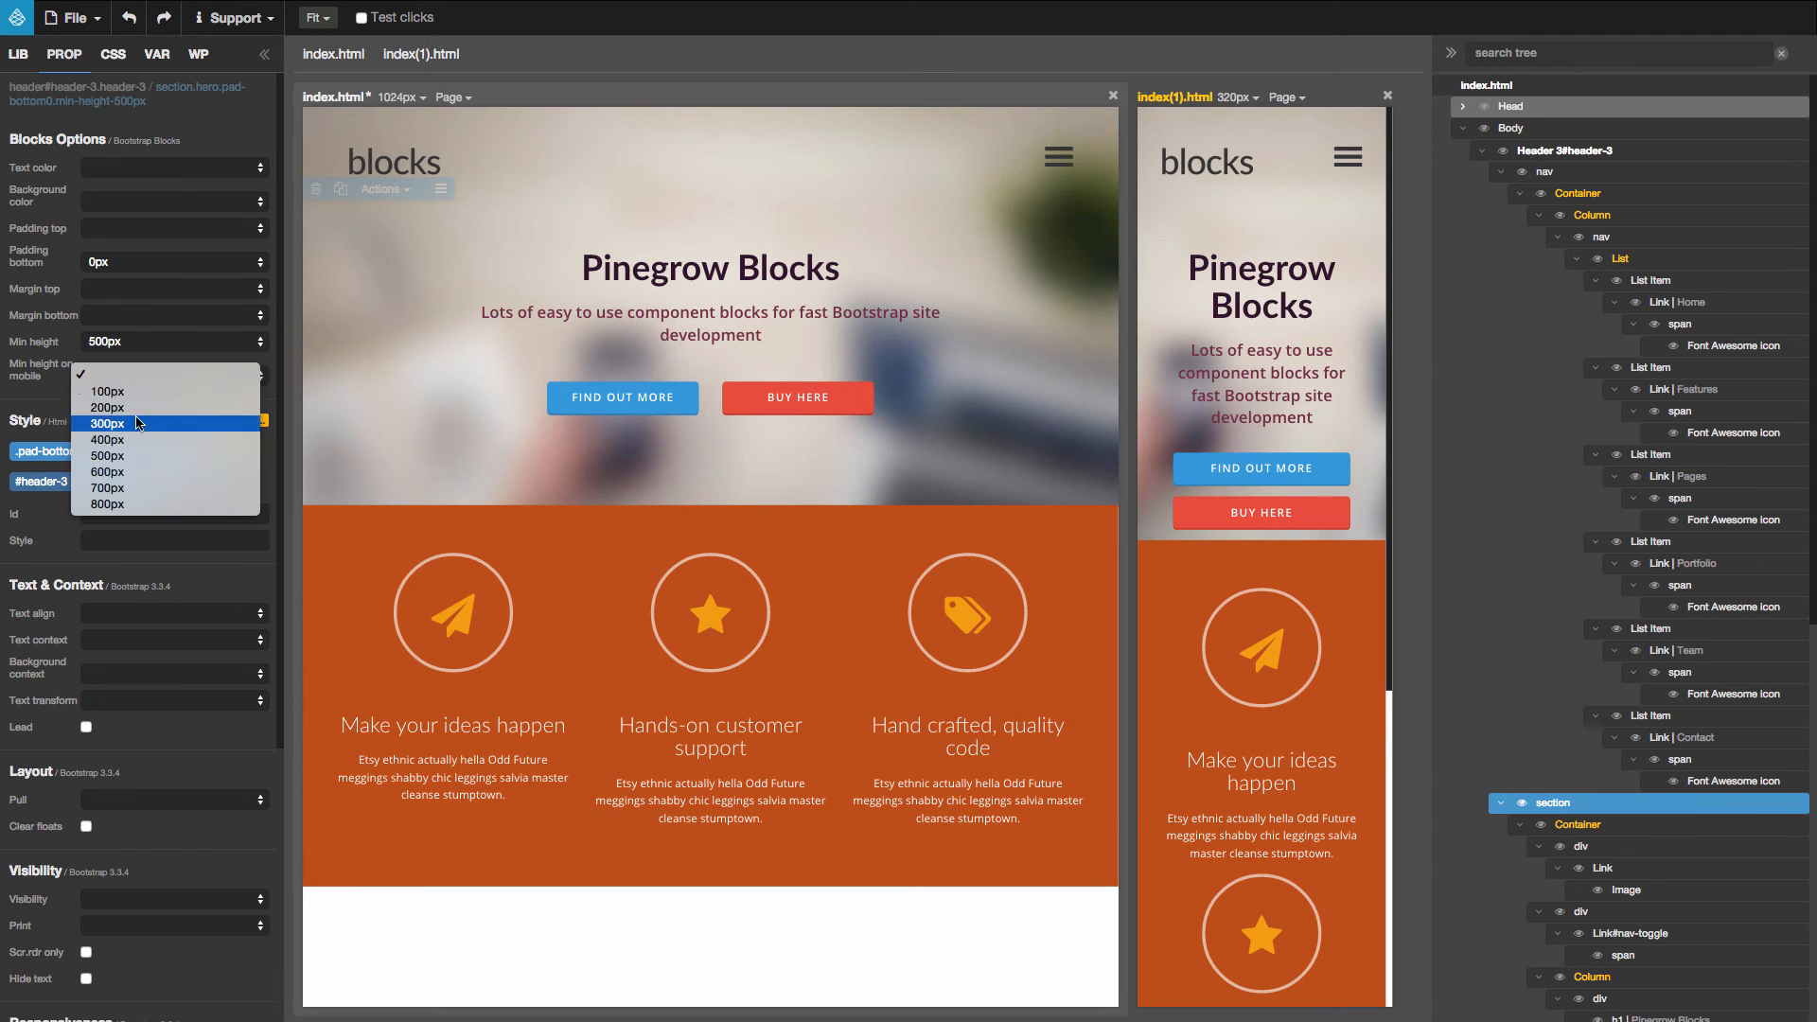
left_click(144, 472)
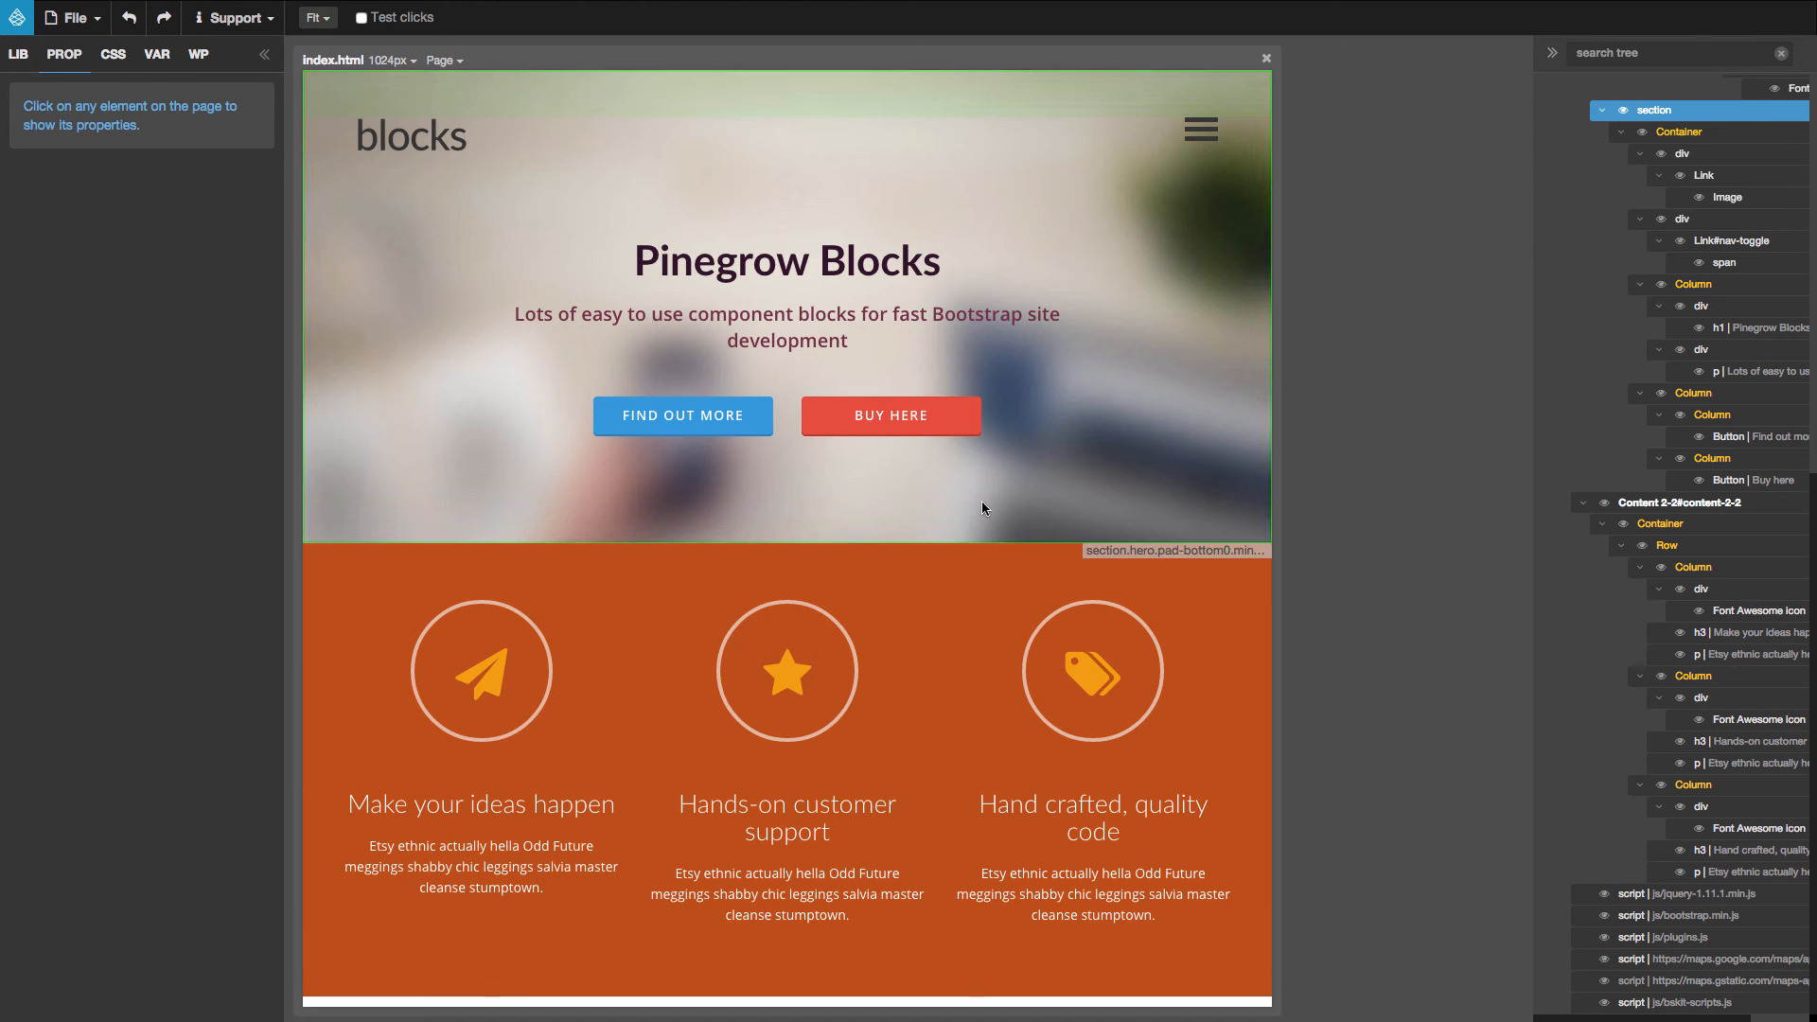
Step: Set the background color of the header's "Find out more" button to black
left_click(765, 430)
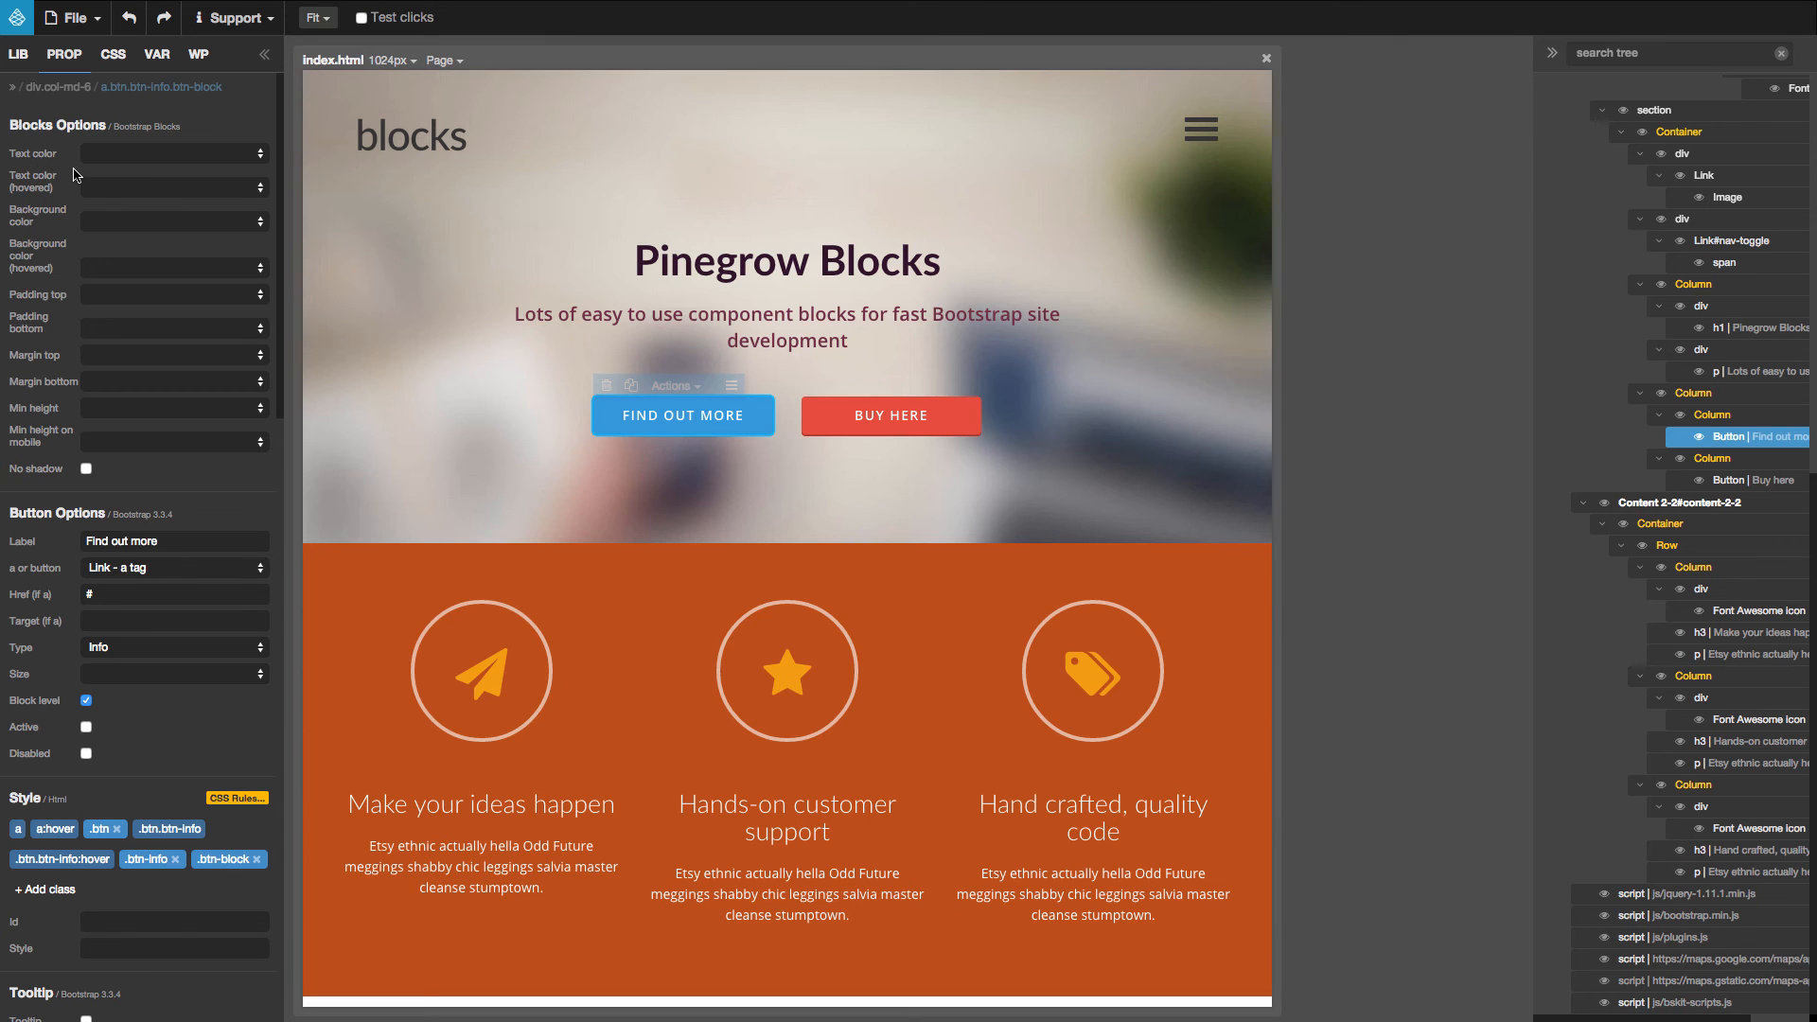
left_click(111, 222)
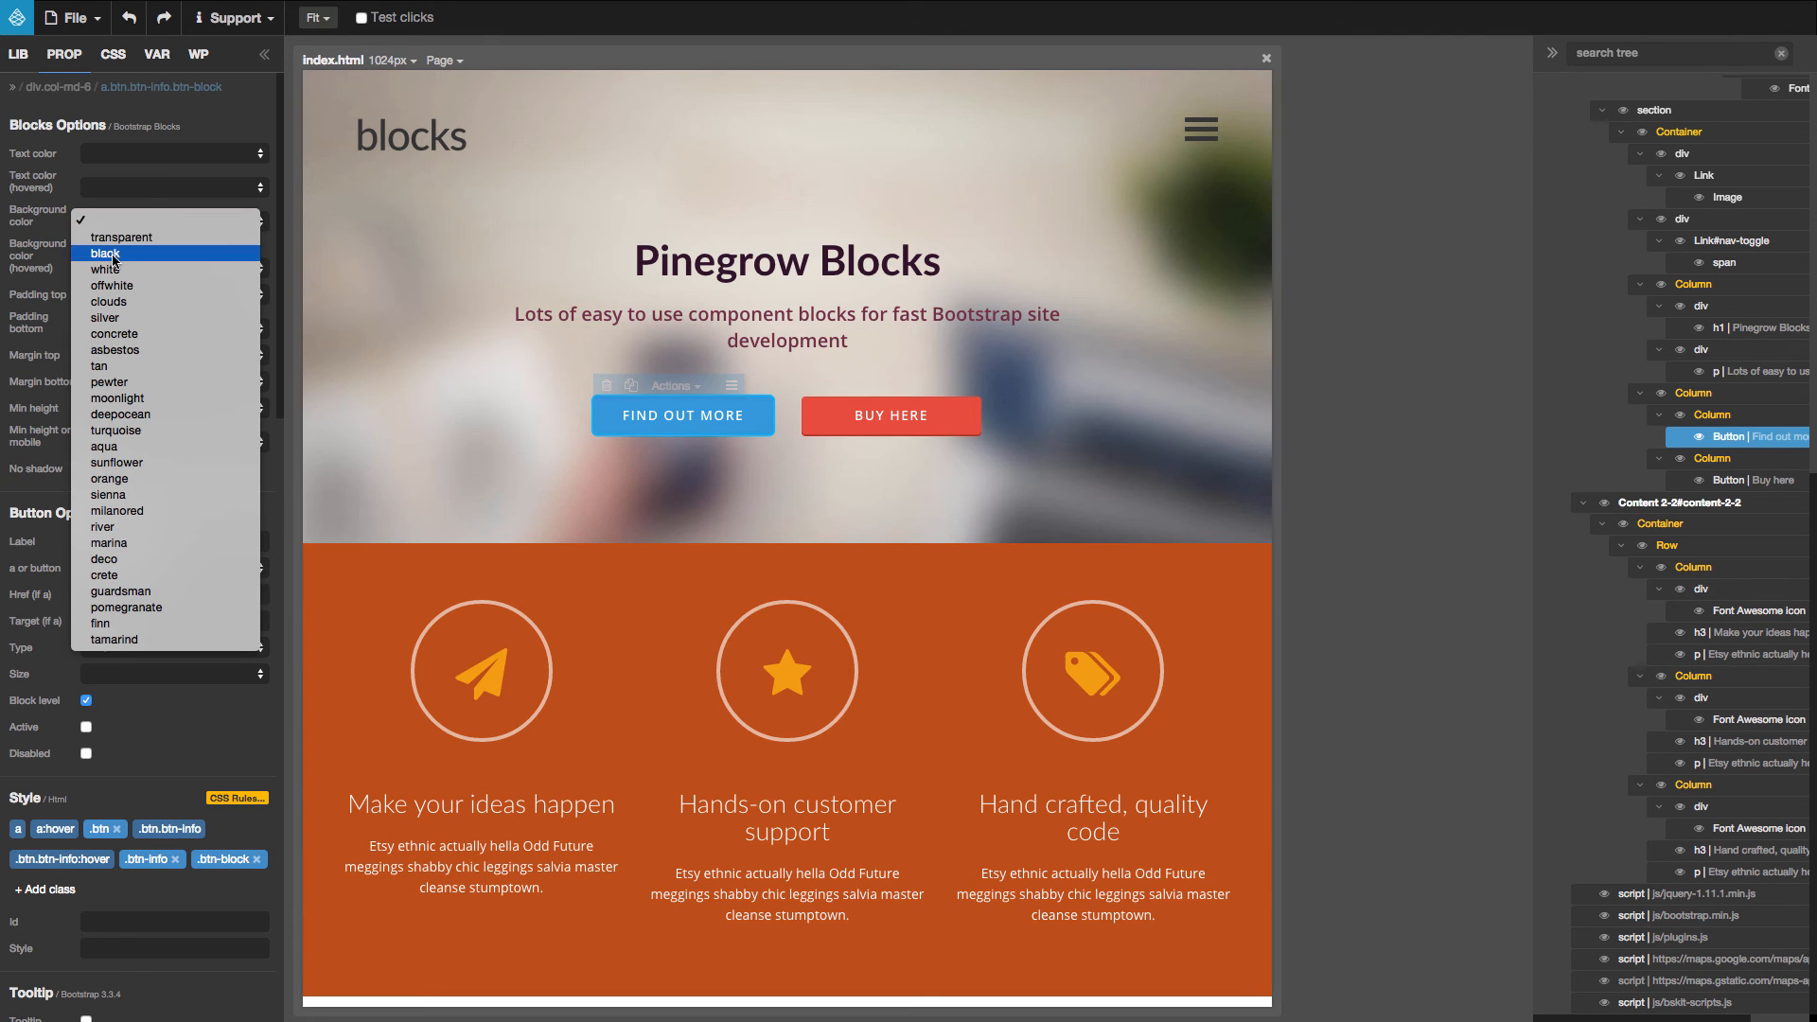
left_click(112, 253)
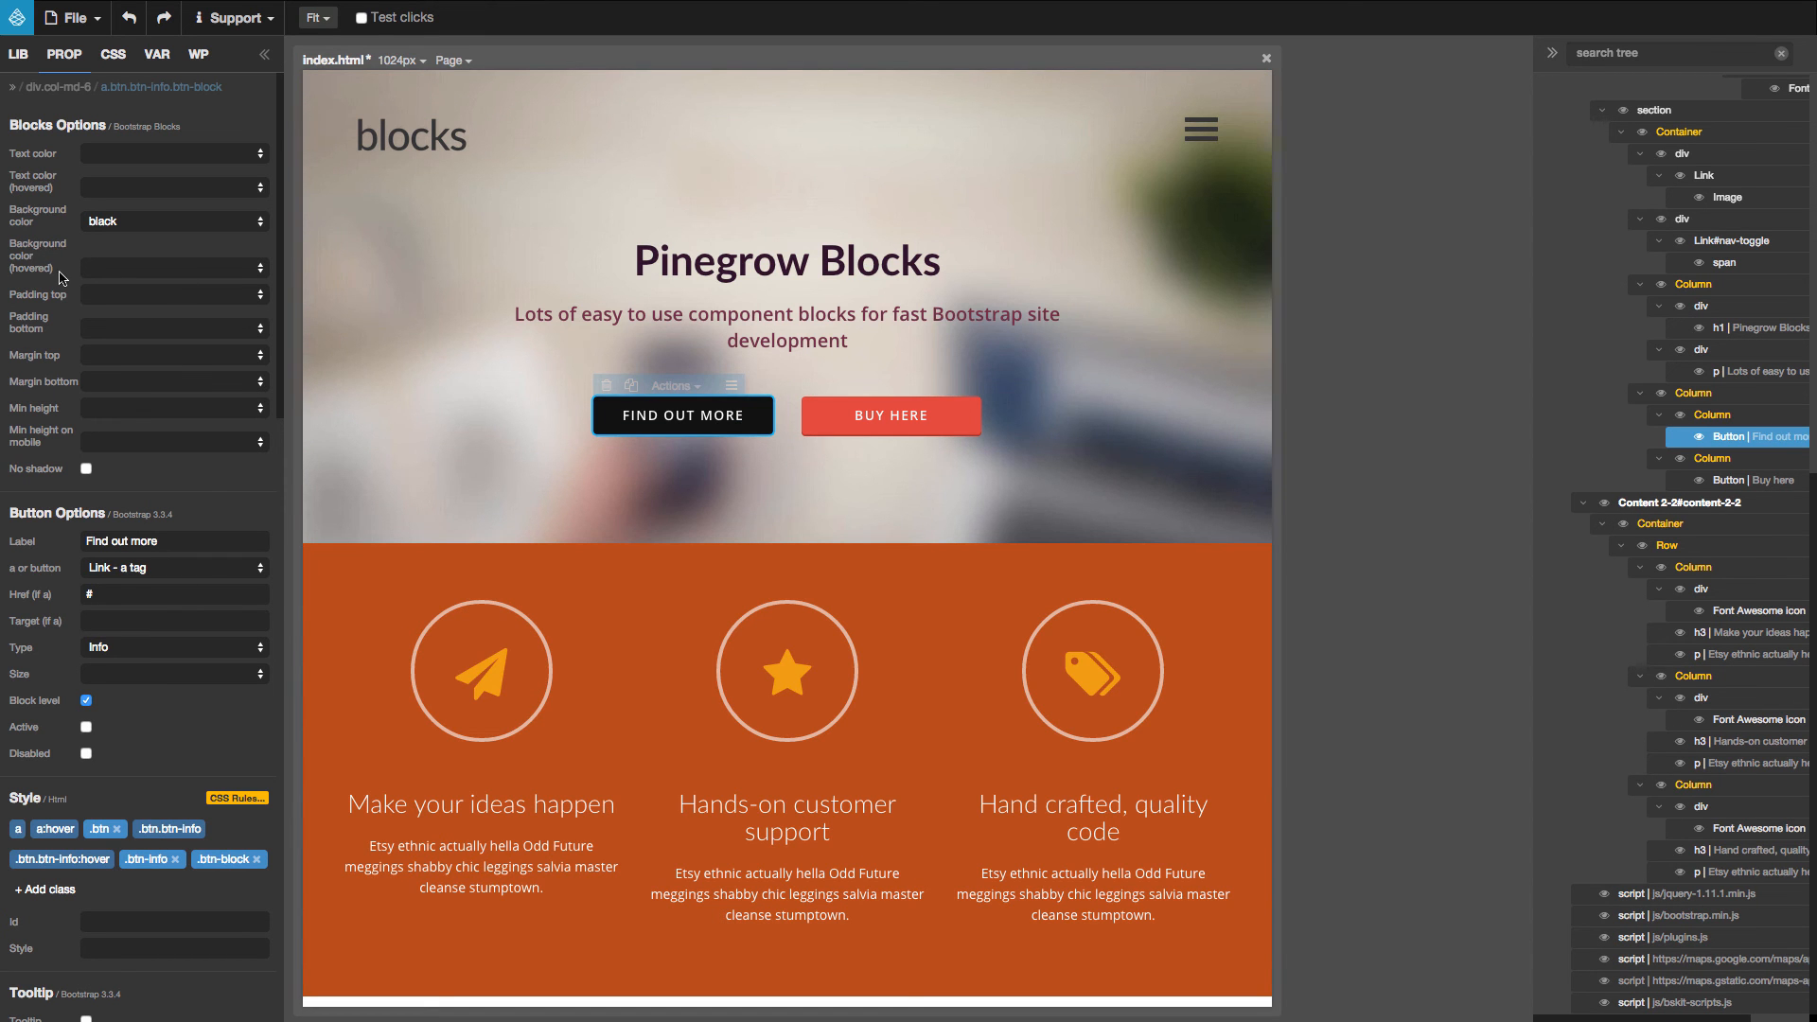
Step: Give the "Find out more" button a silver background color and black text color when hovered
left_click(123, 274)
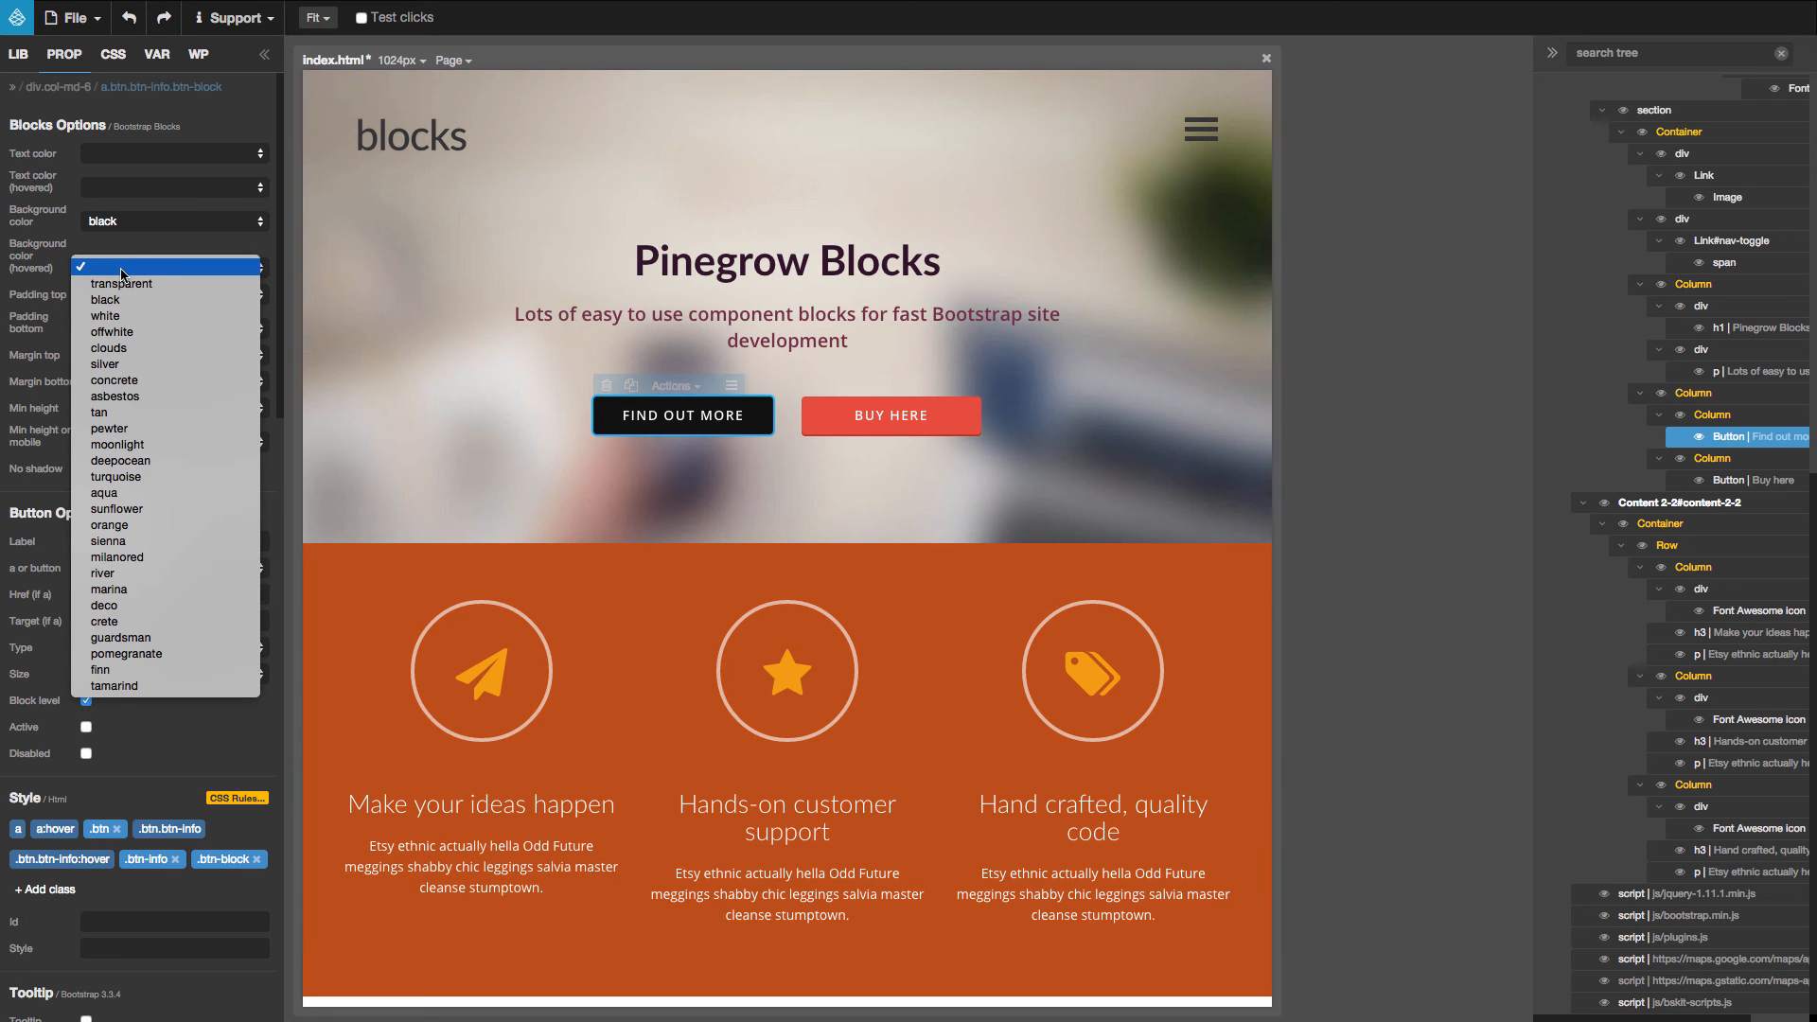
left_click(113, 365)
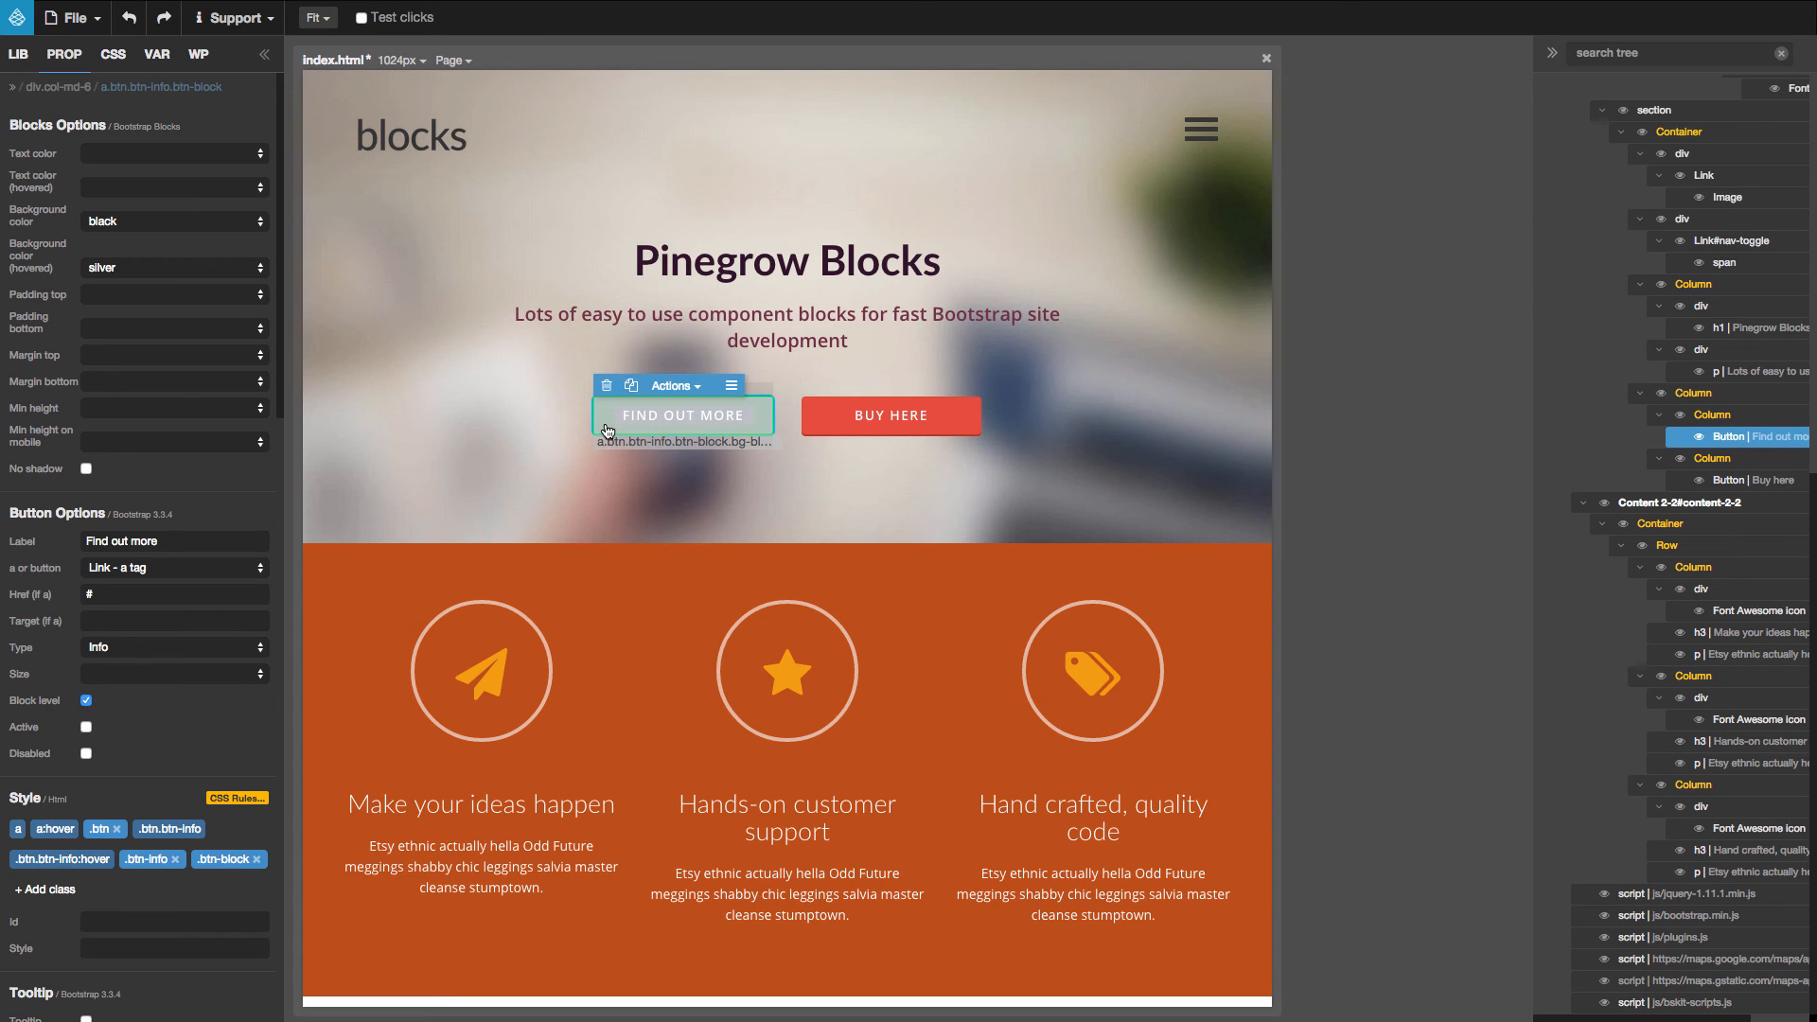
left_click(107, 193)
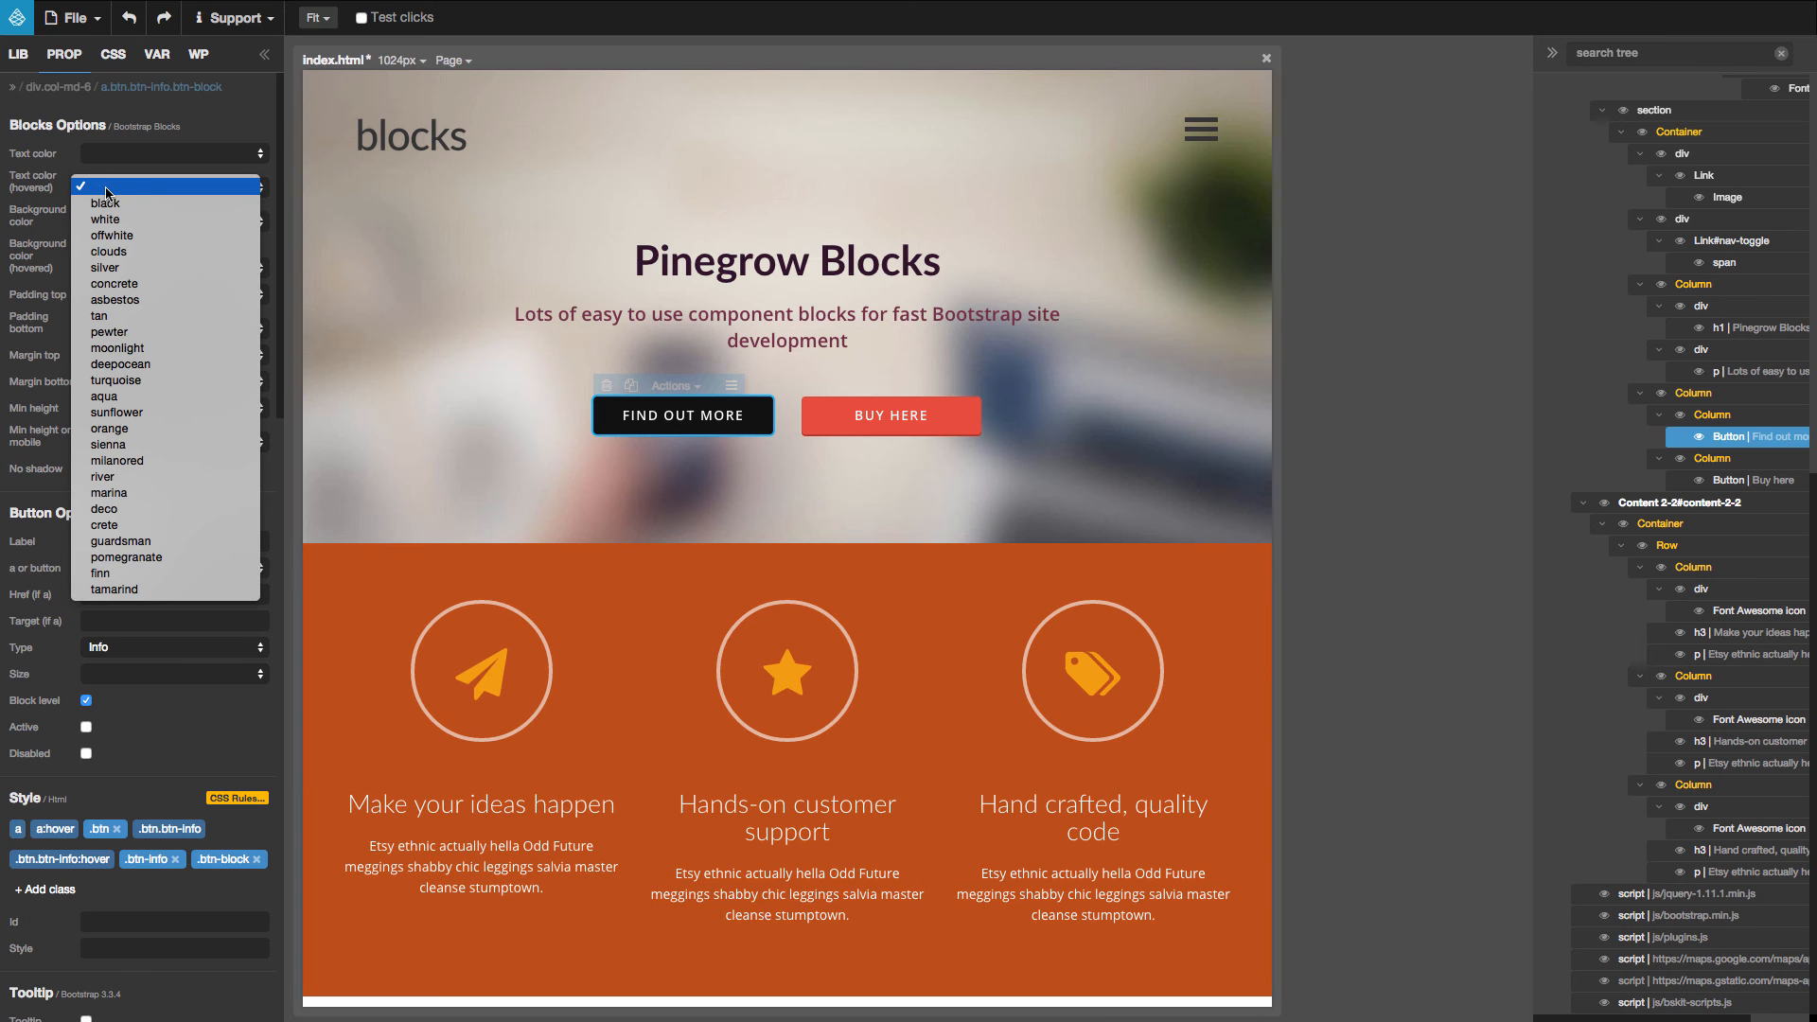
left_click(105, 204)
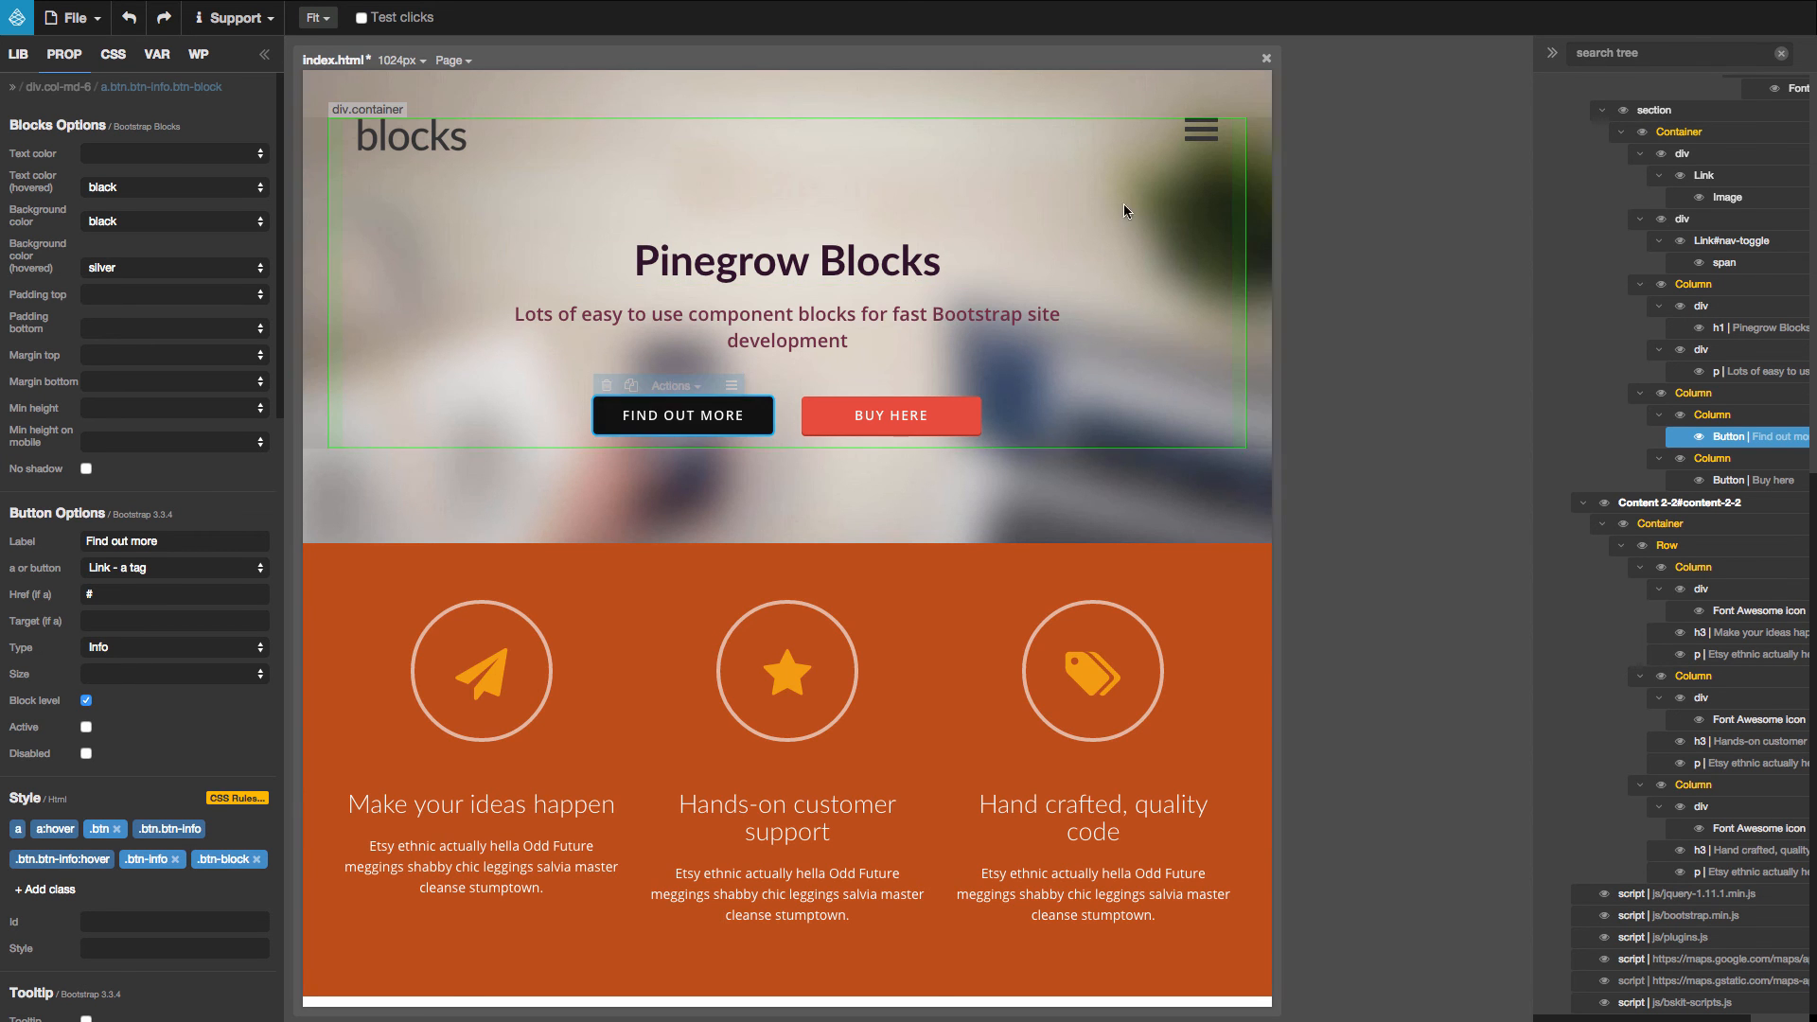
Step: Expand the header's navigation menu and set the hovered text color of the Home link to white
left_click(1200, 132)
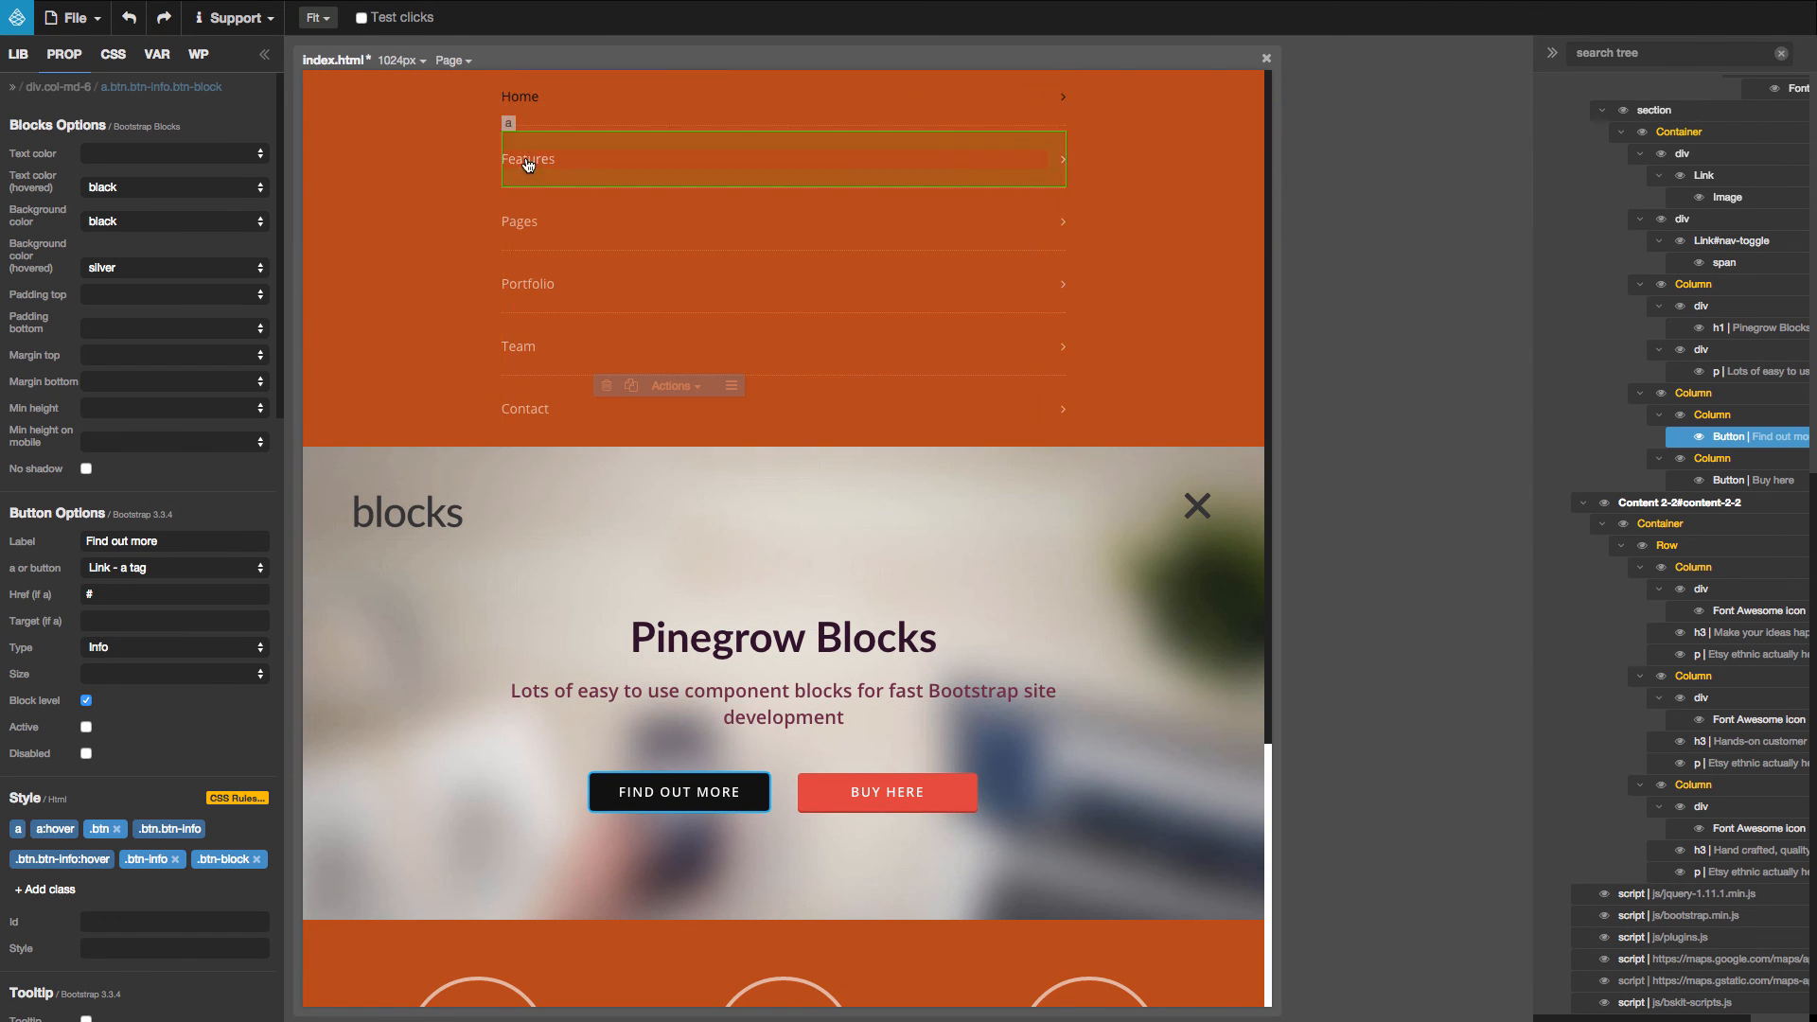
left_click(521, 106)
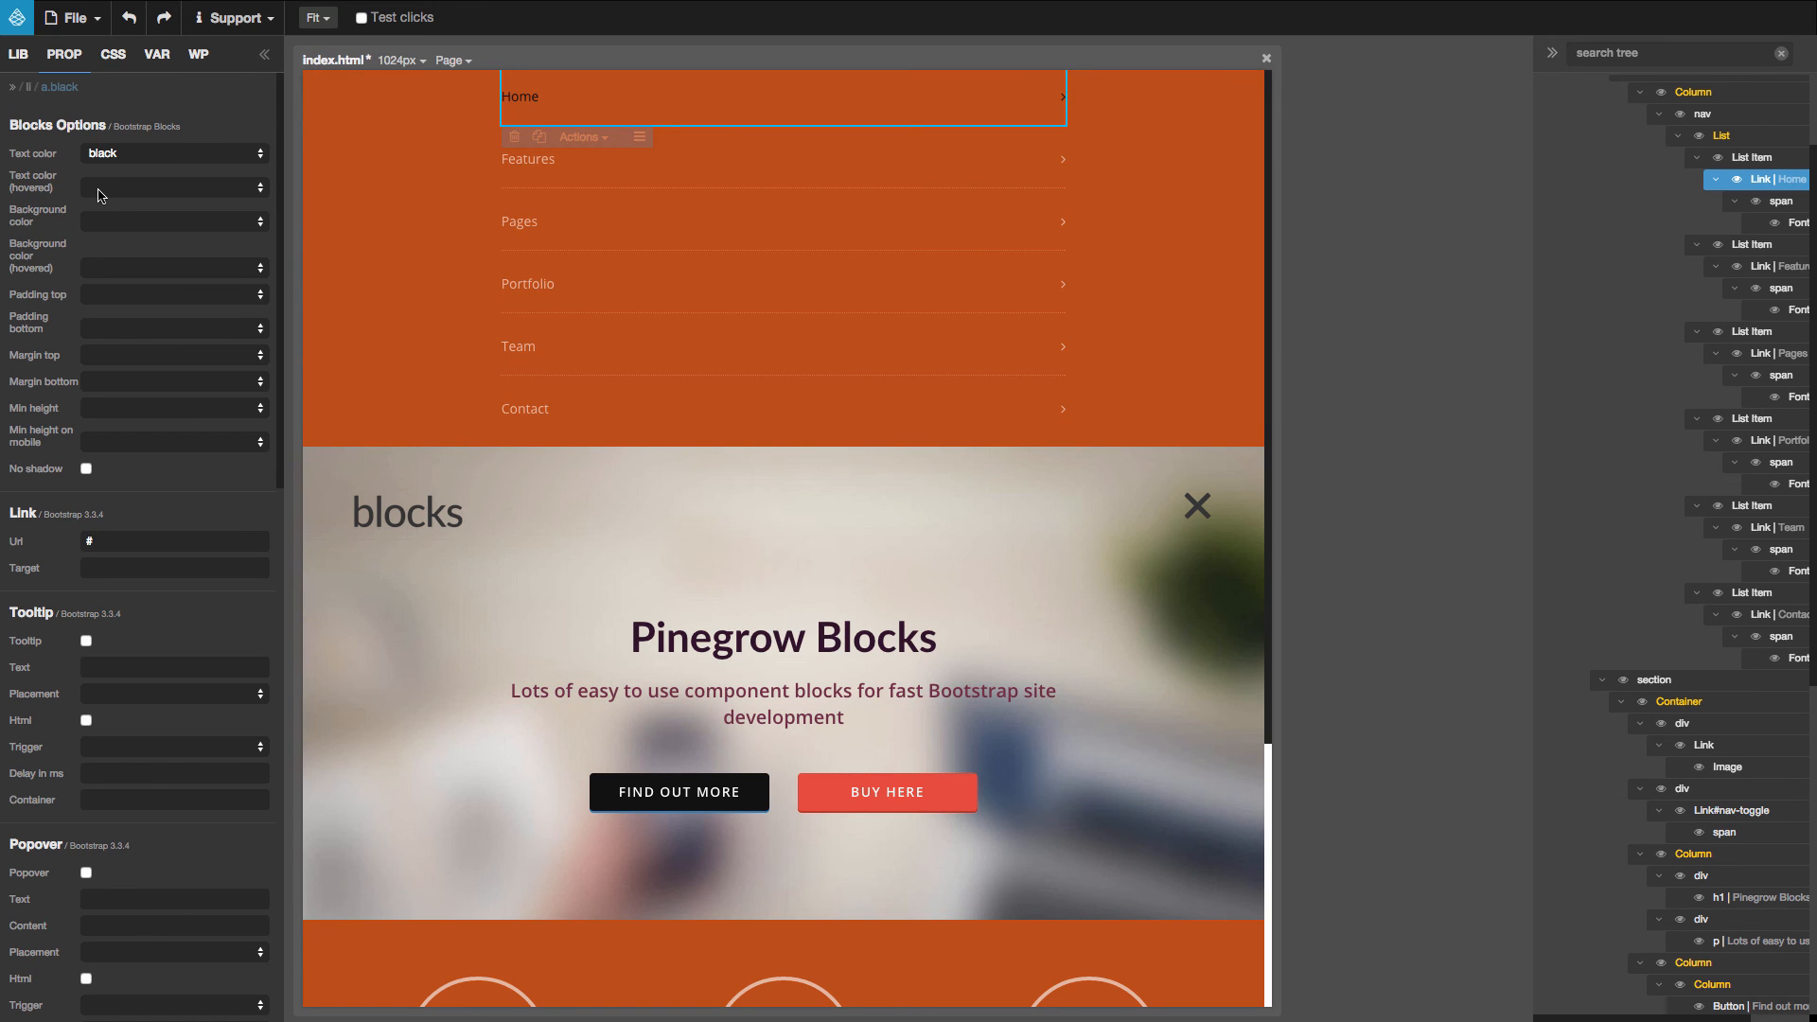
left_click(100, 195)
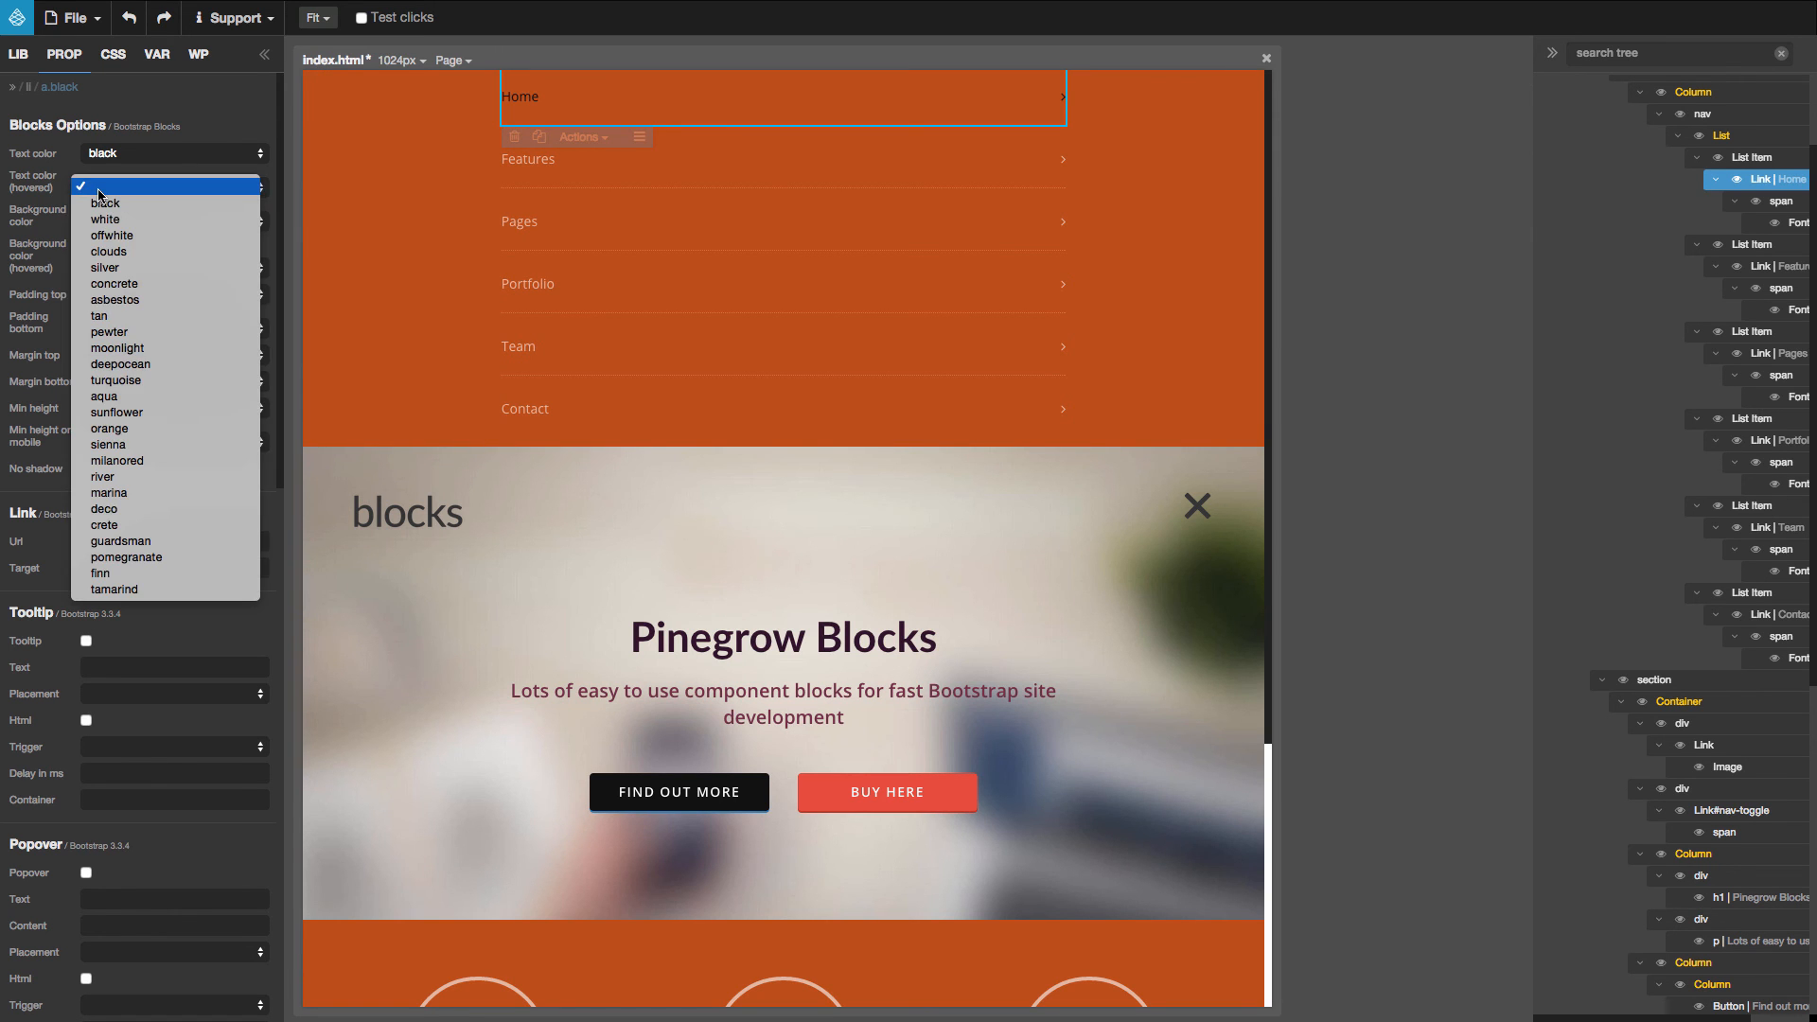
left_click(102, 220)
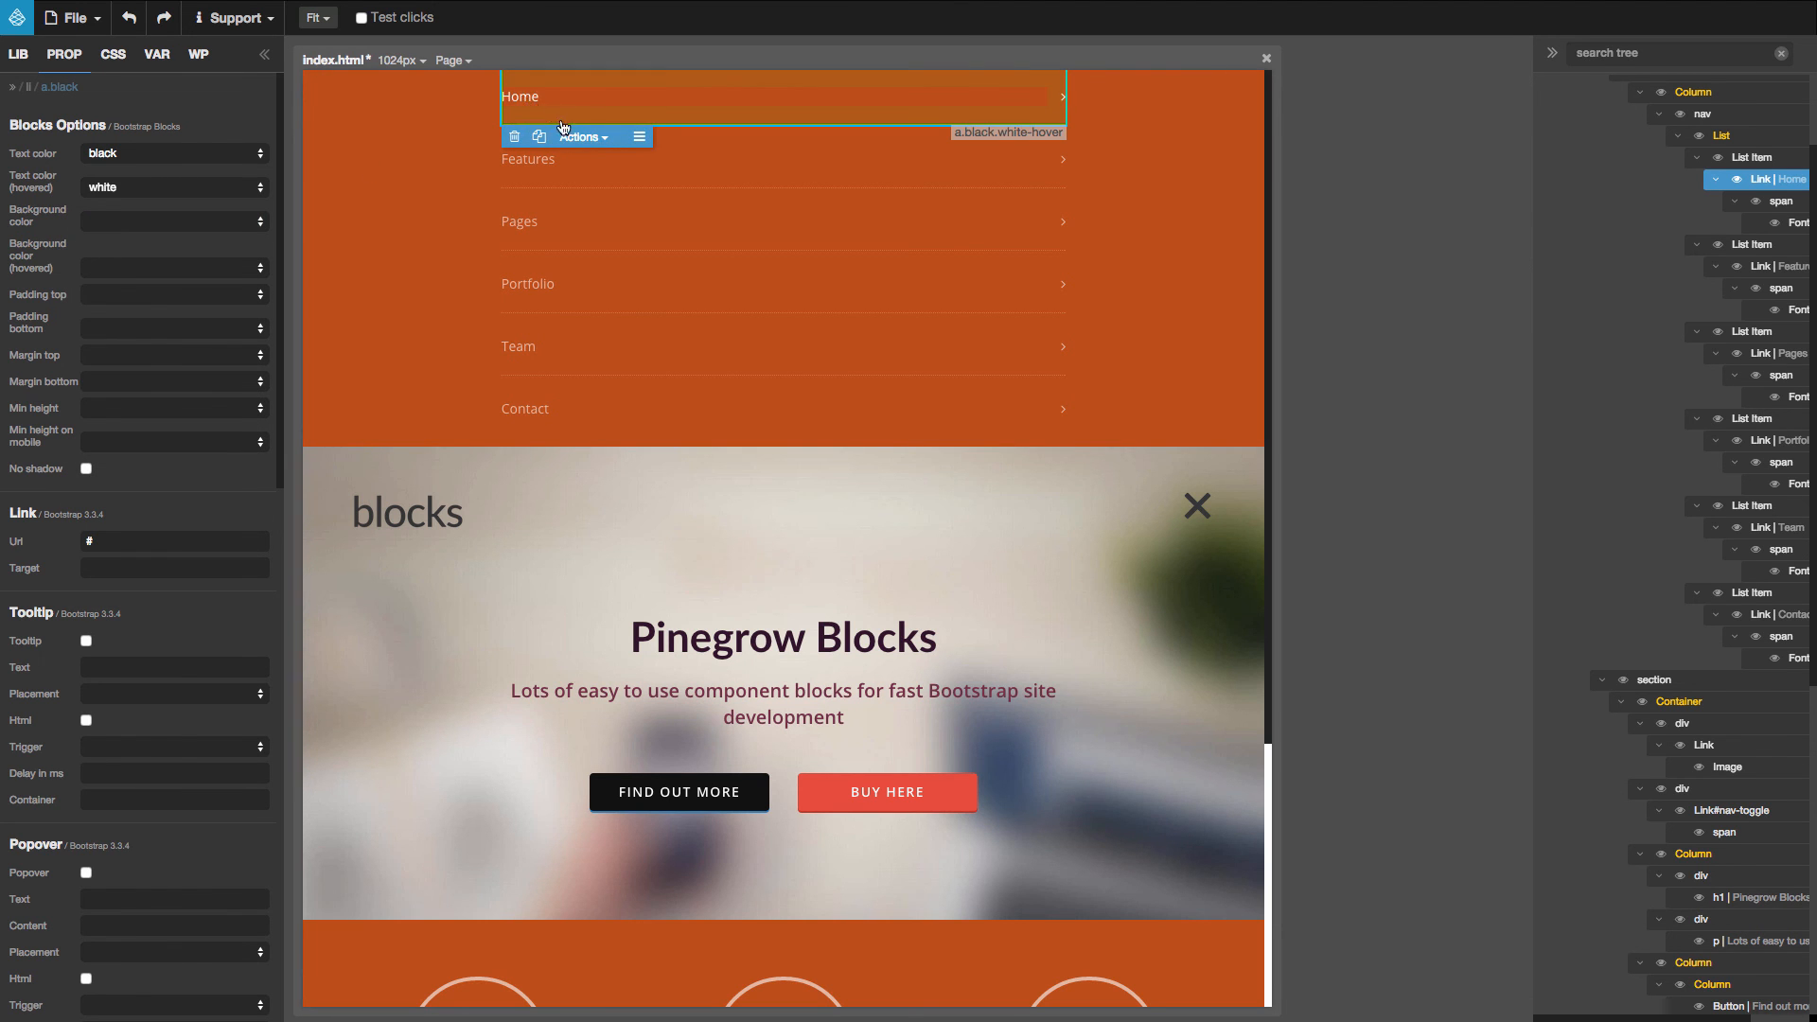
Step: Set the Features link's text color to black and its hovered text color to white, and collapse the navigation menu
left_click(583, 180)
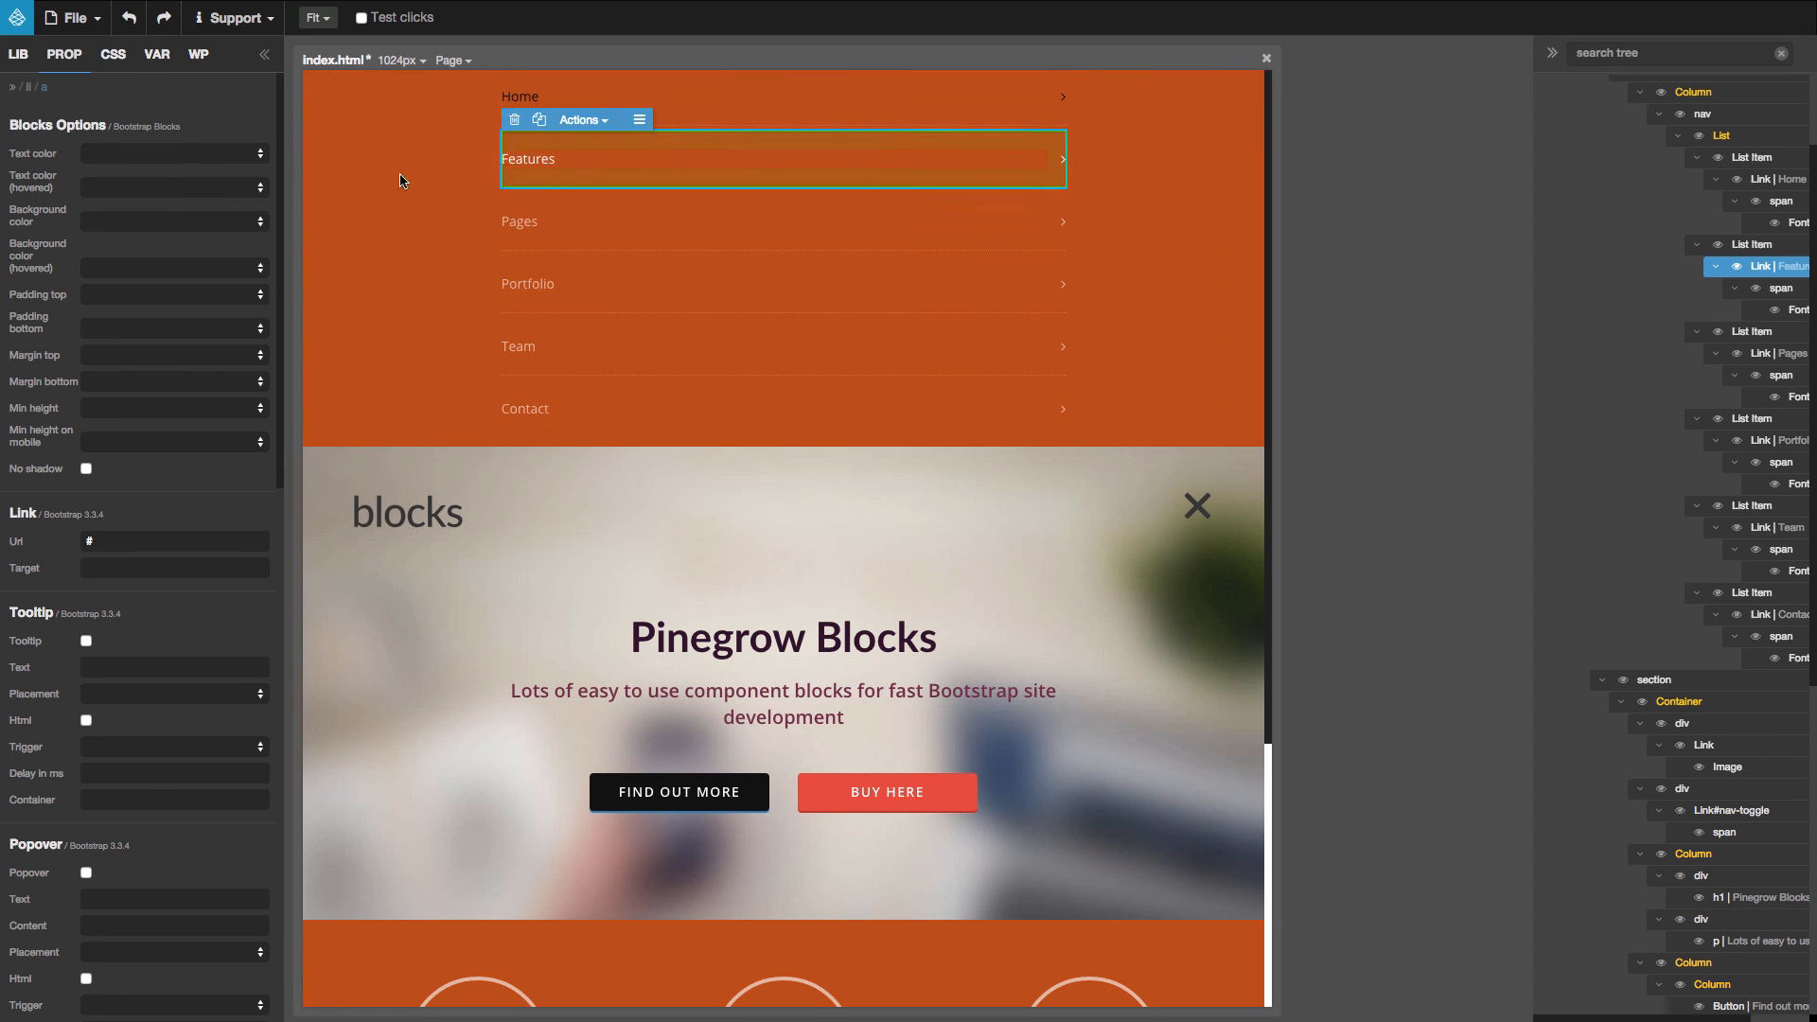
left_click(142, 156)
left_click(140, 170)
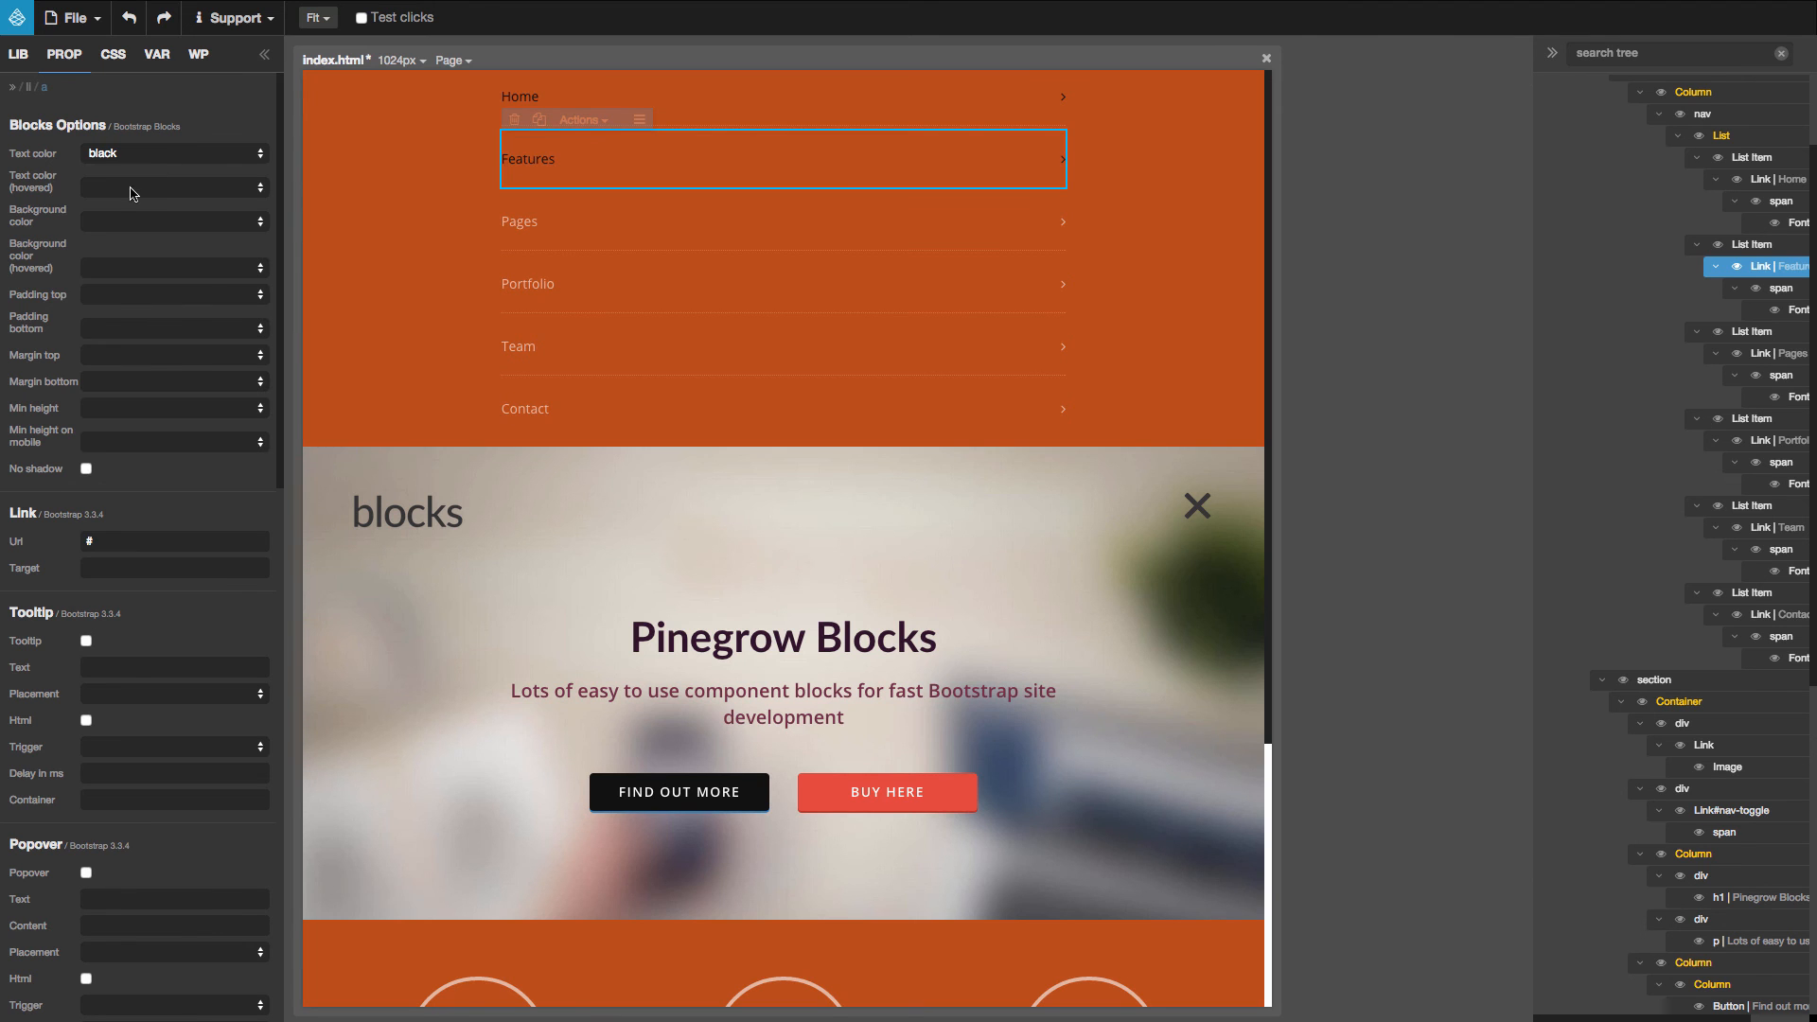
left_click(130, 193)
left_click(133, 223)
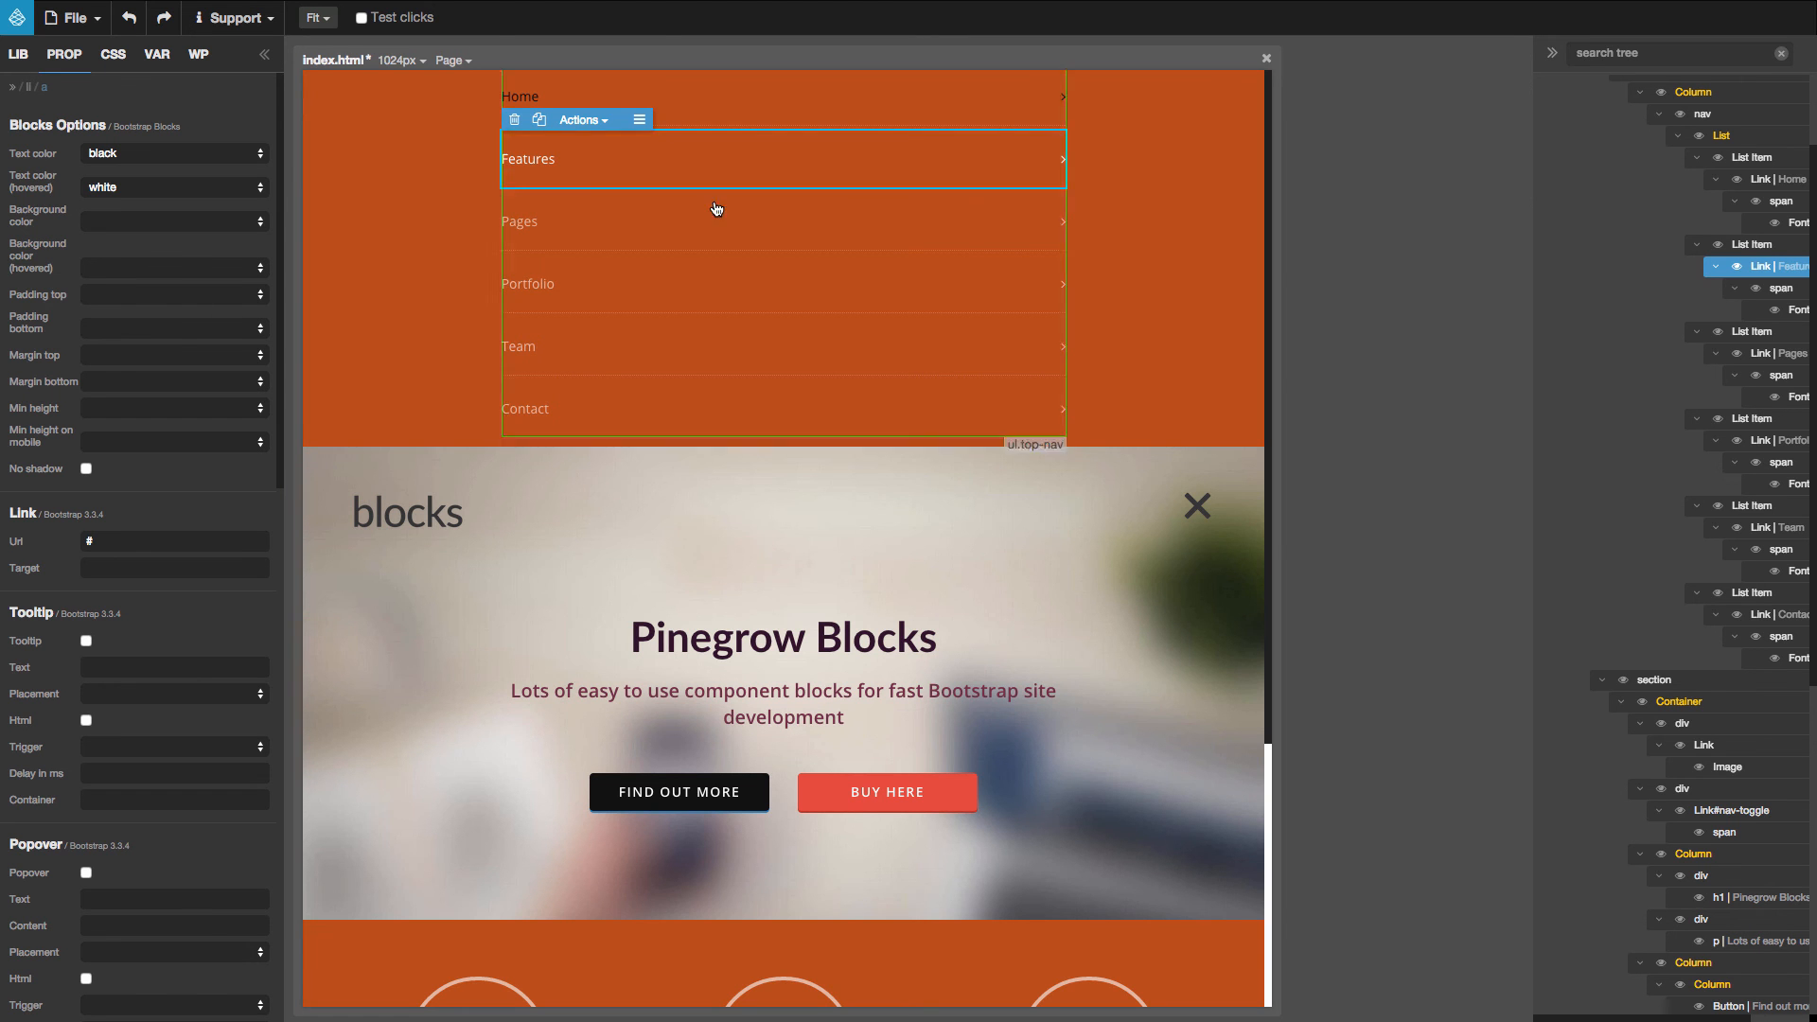
left_click(1209, 510)
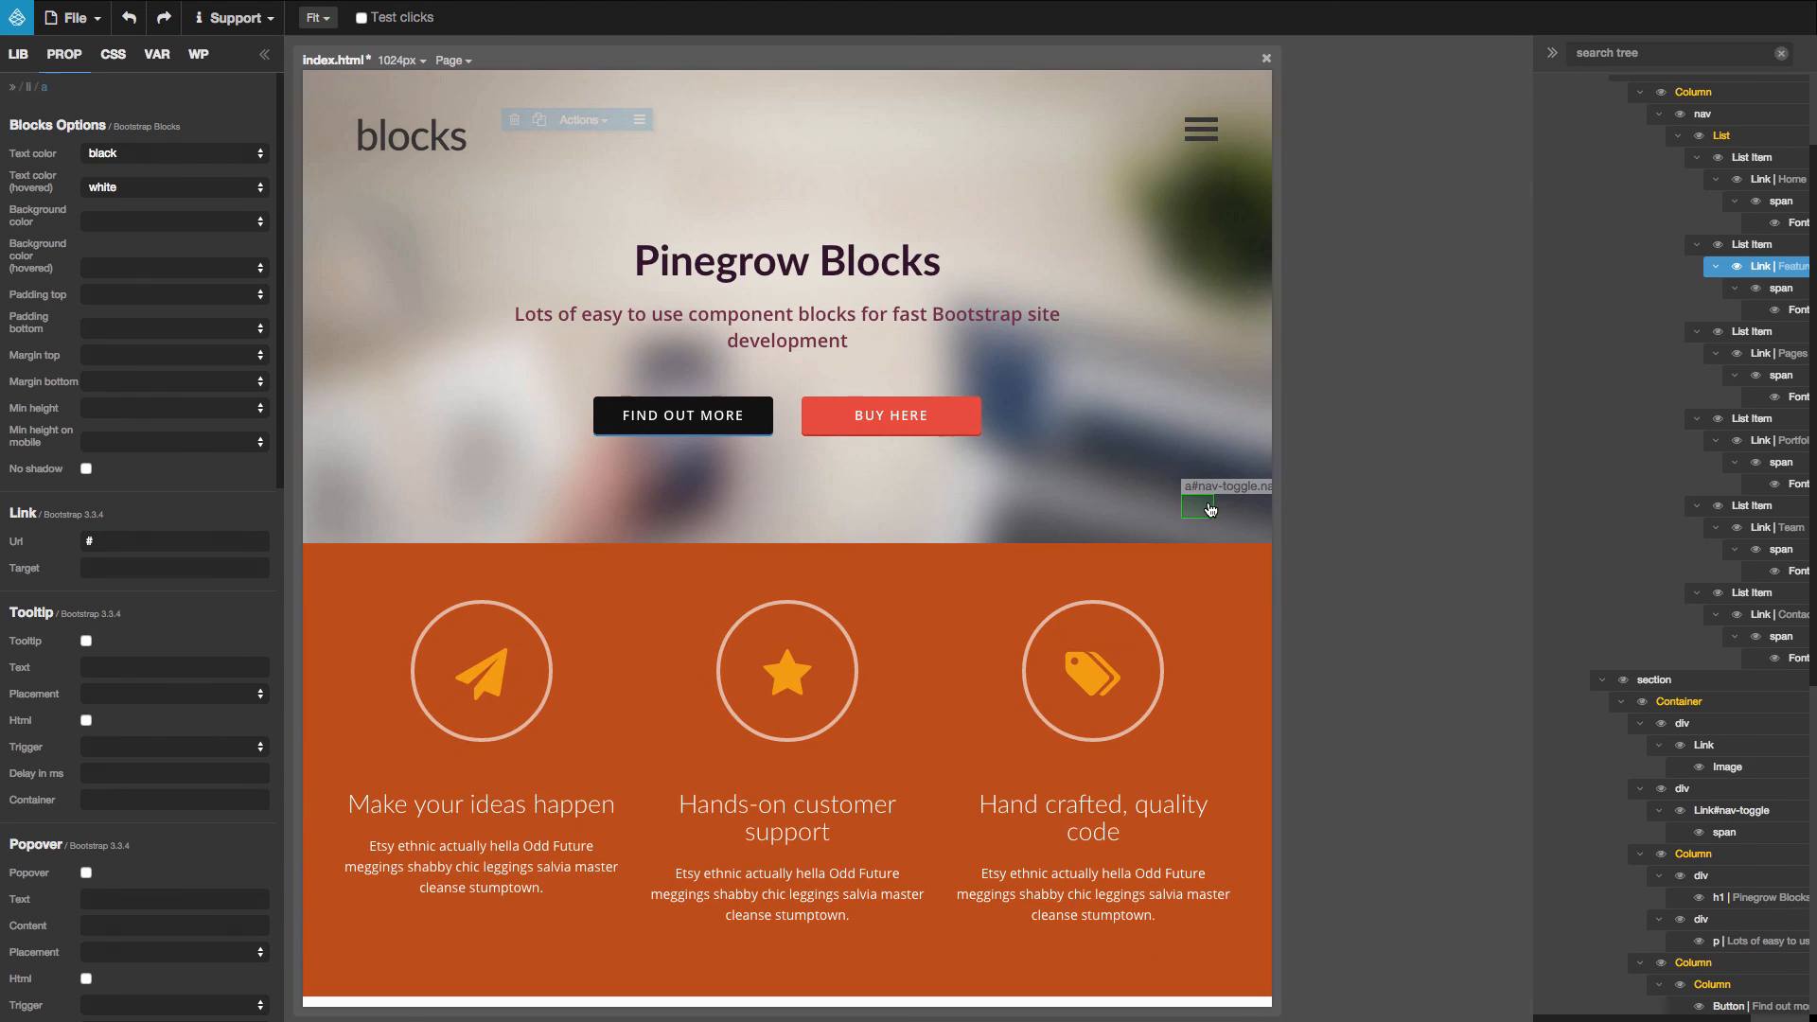
Step: Turn on the no-shadow option for the header's "Find out more" and "Buy here" buttons
left_click(769, 432)
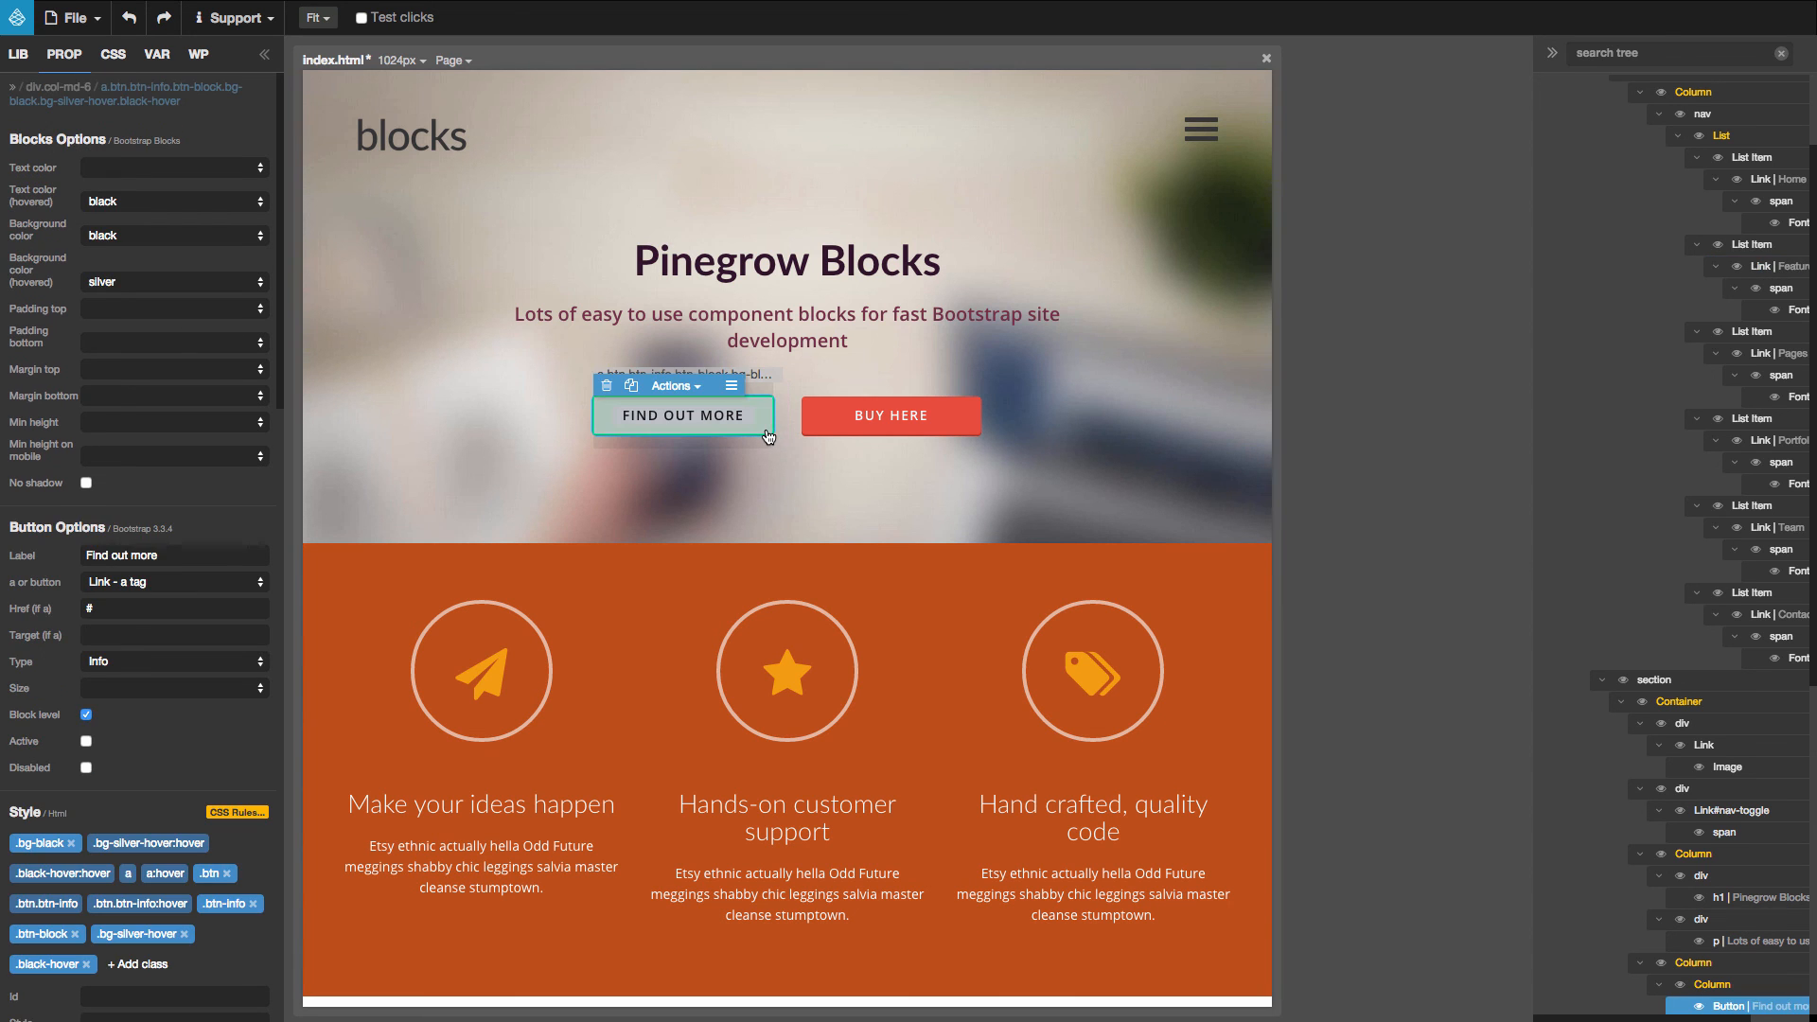
left_click(86, 485)
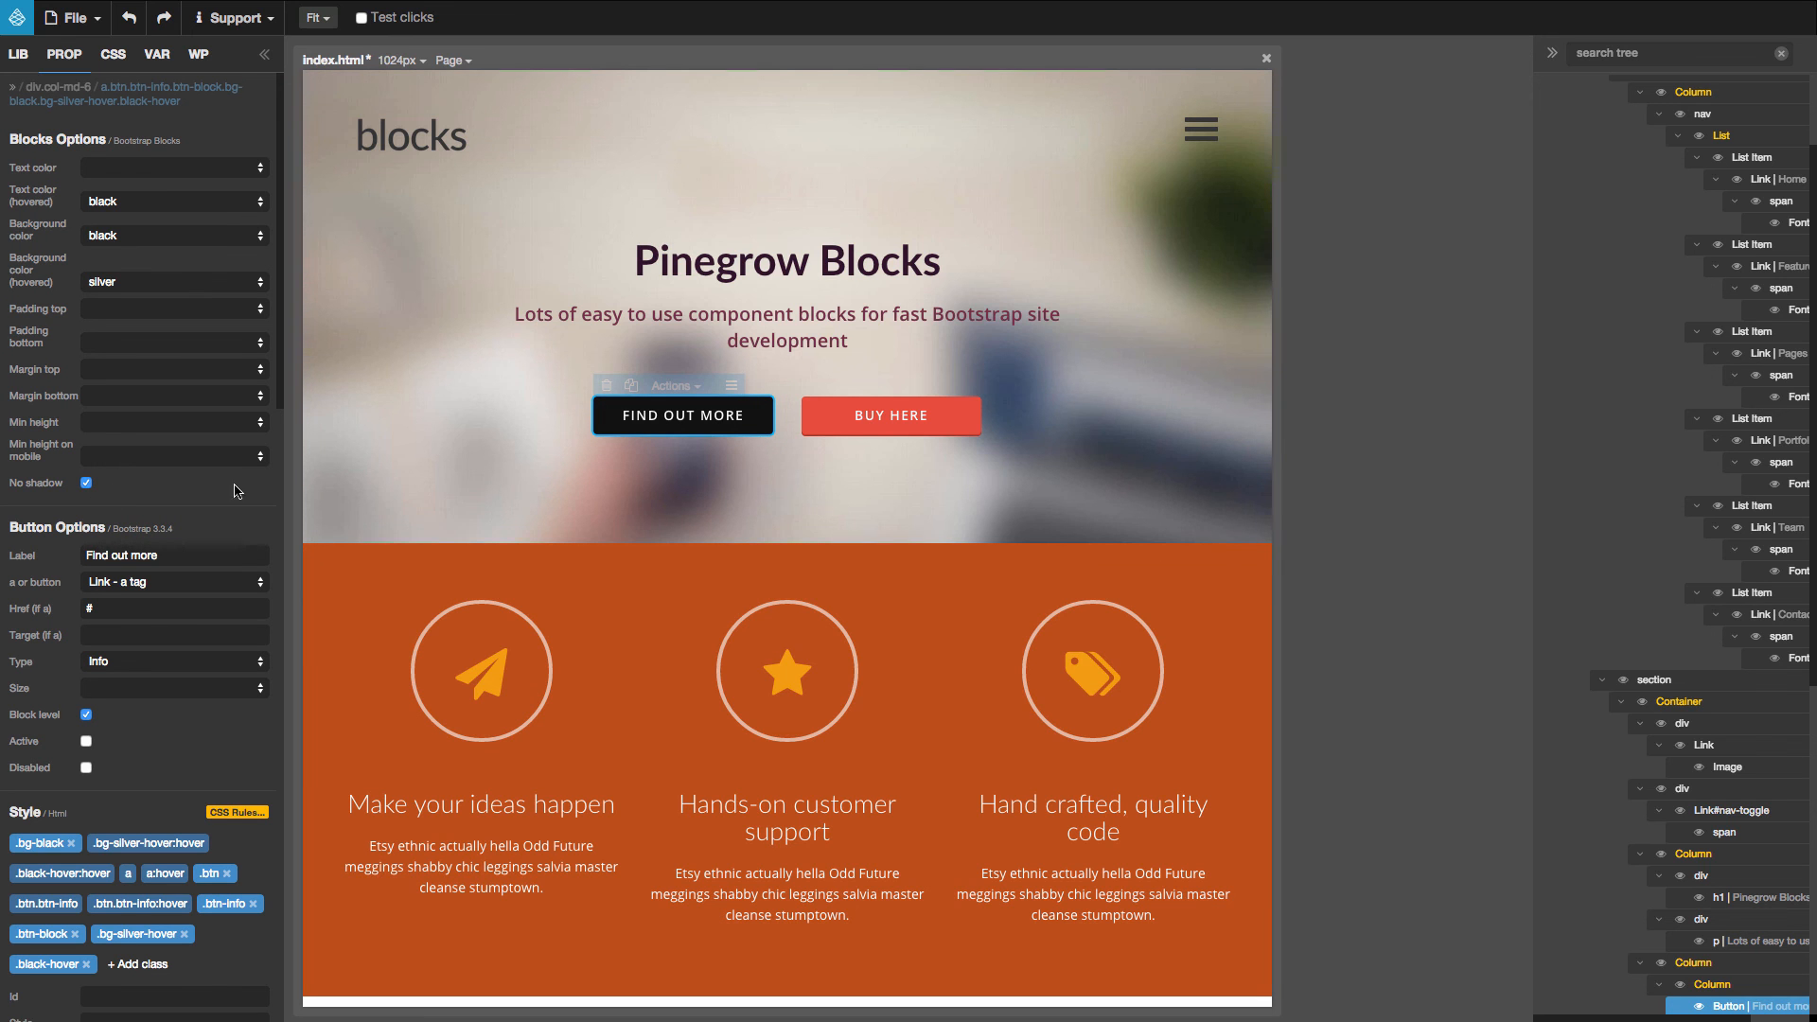
left_click(1363, 458)
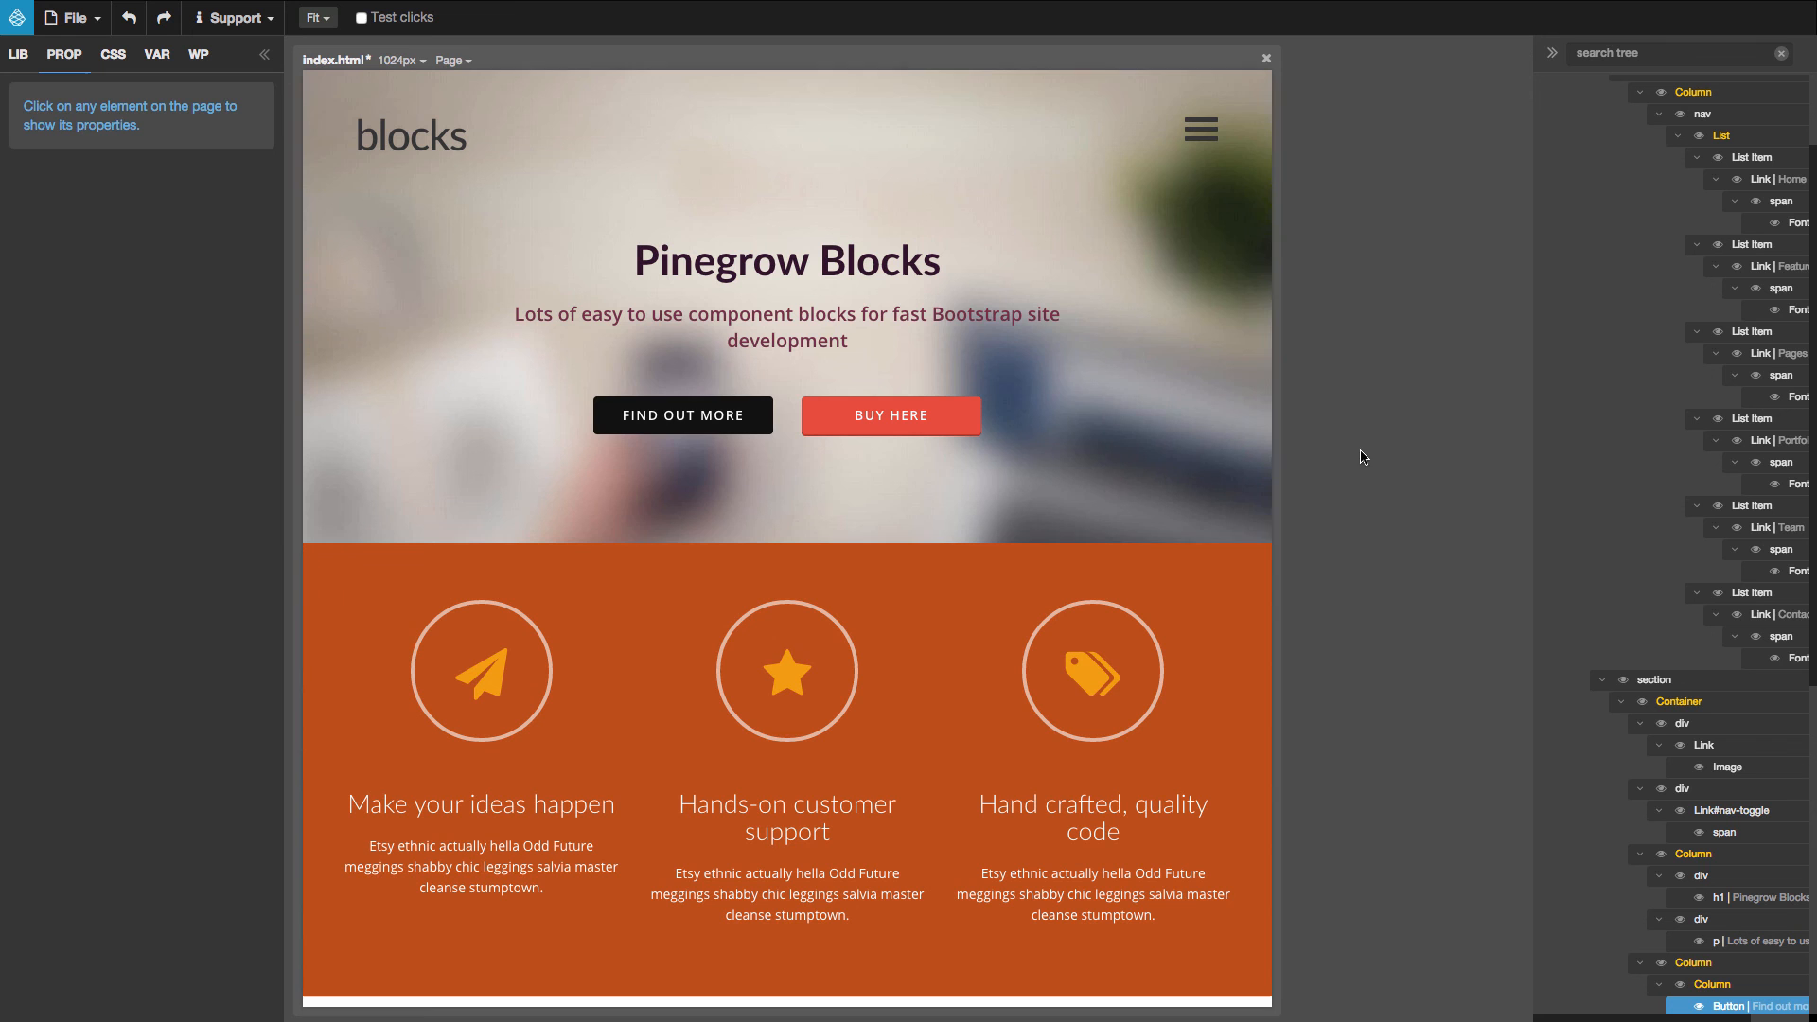
left_click(820, 436)
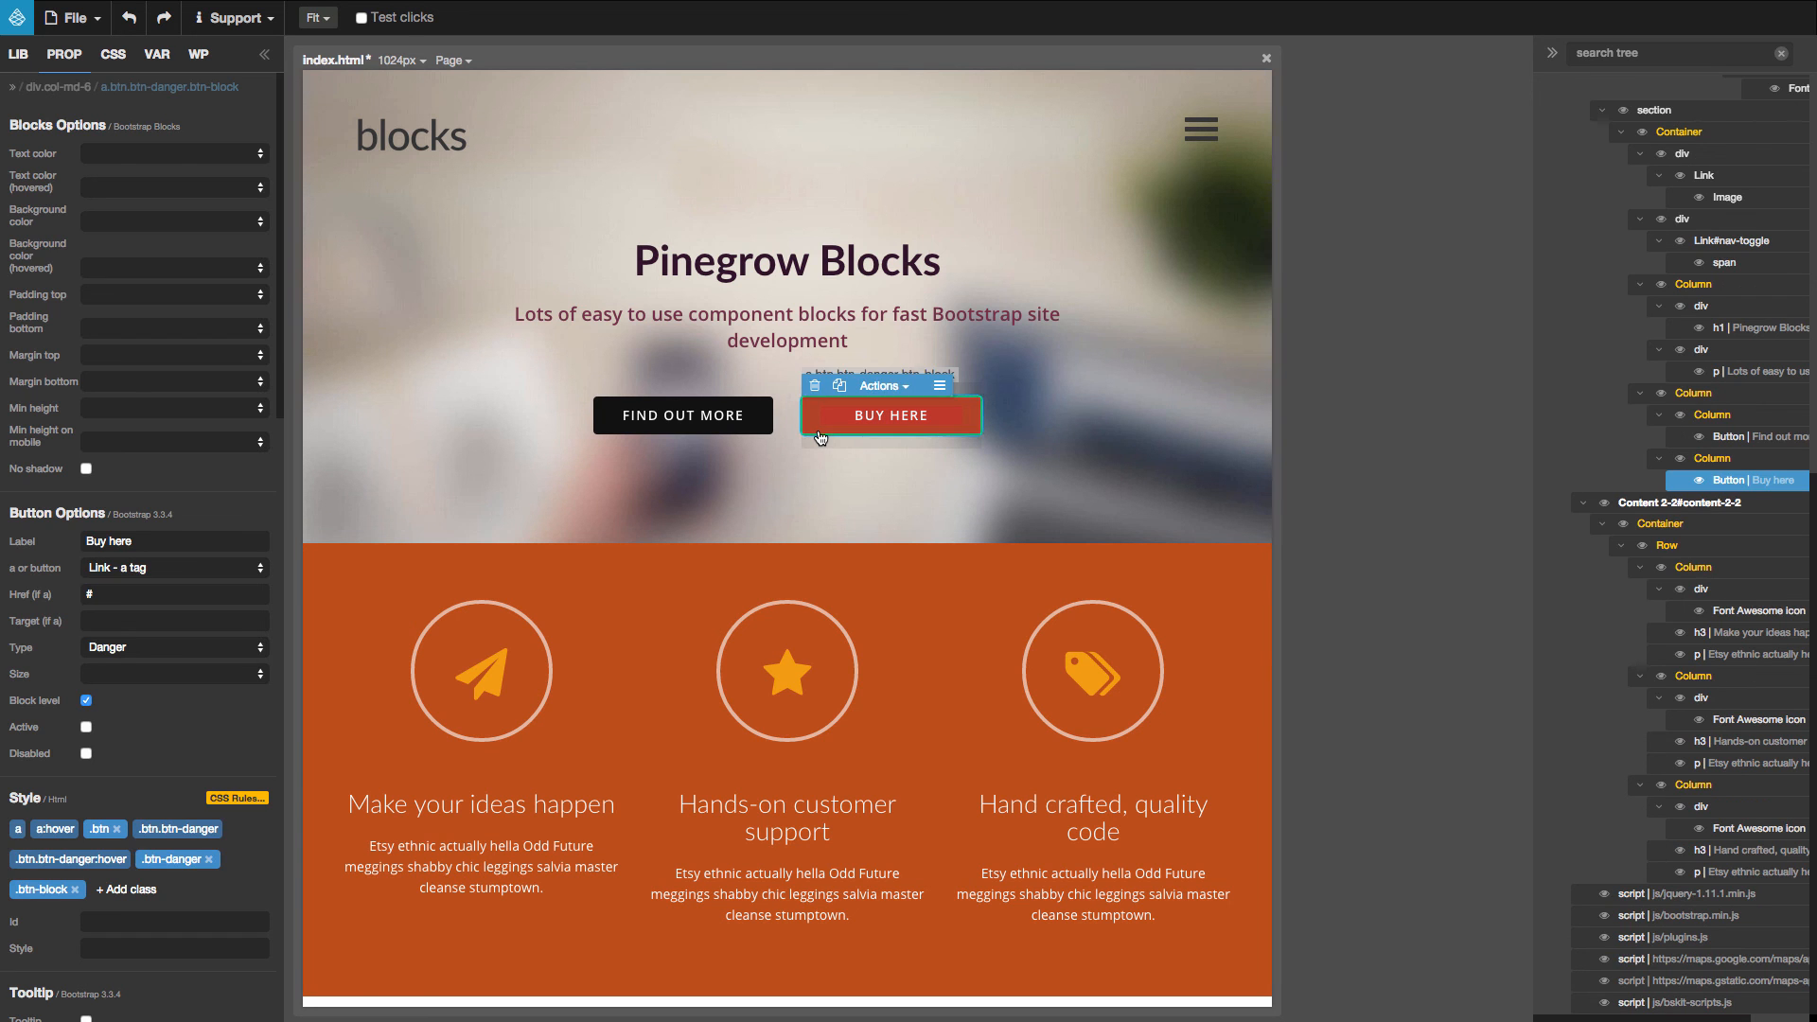
left_click(85, 468)
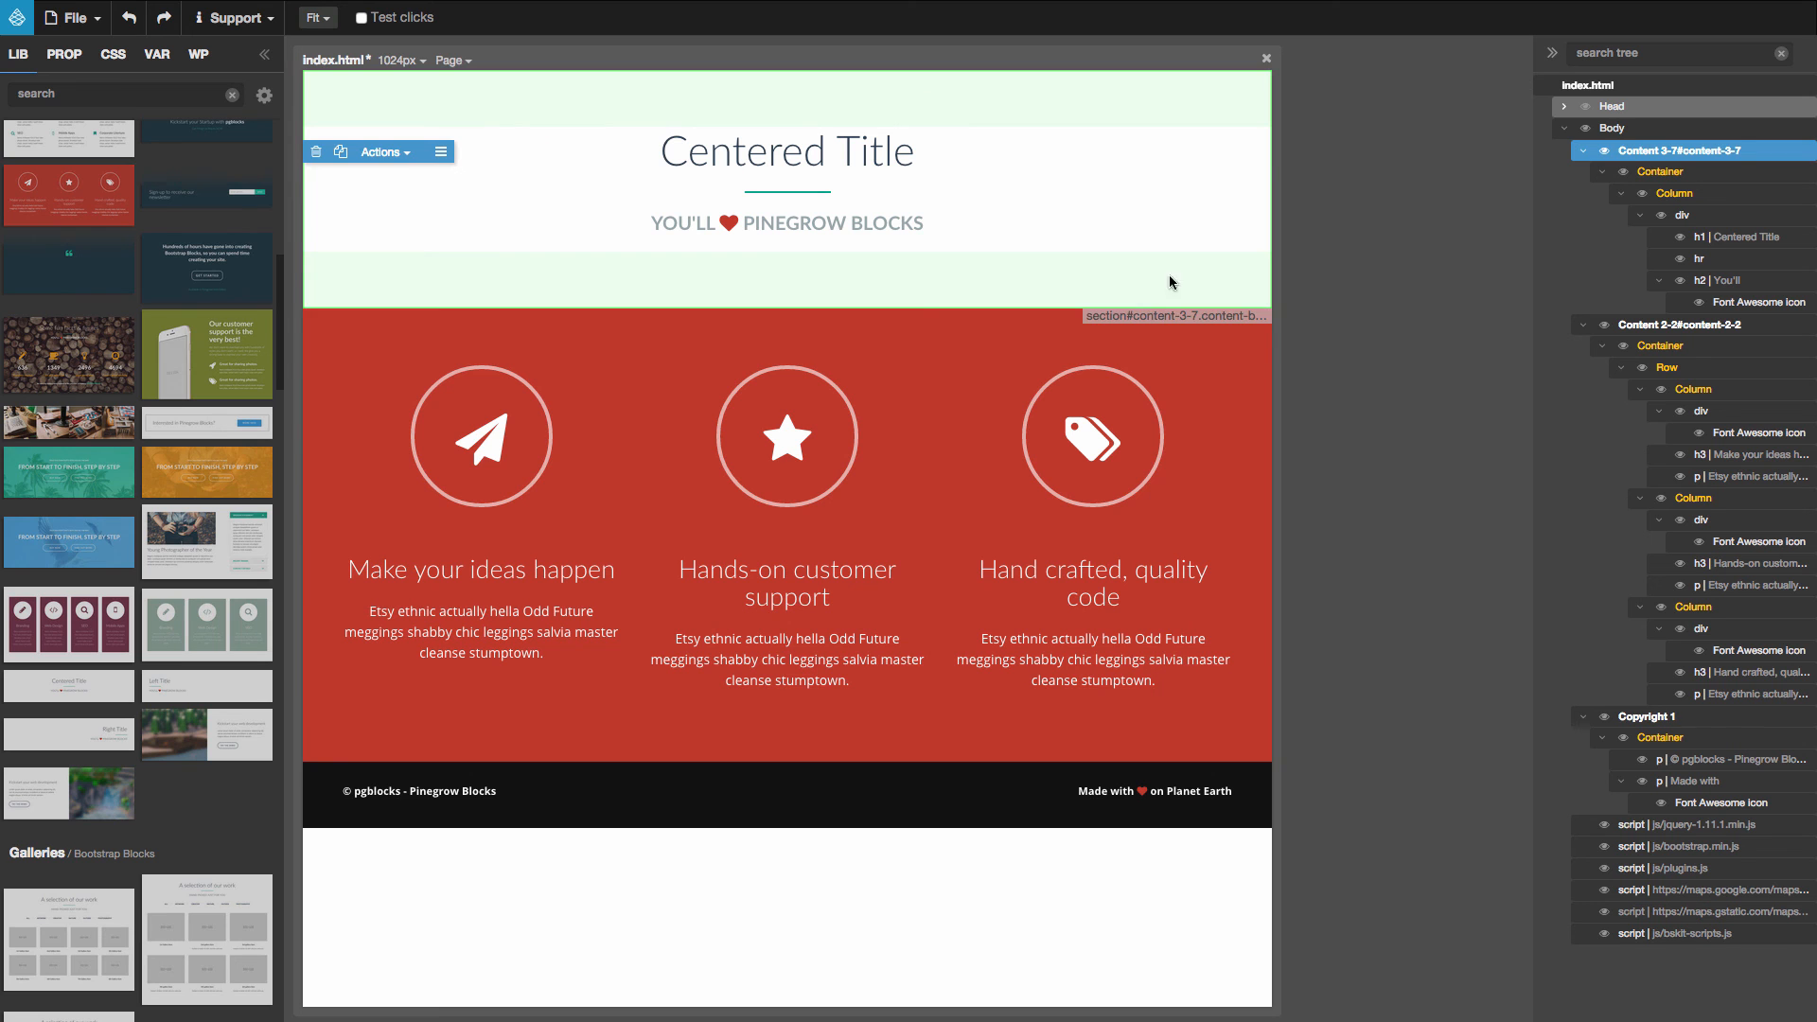
Step: Set city-sunset-sunrise-lens-flare-small.jpg from the images folder as the background image of the page body
left_click(1636, 130)
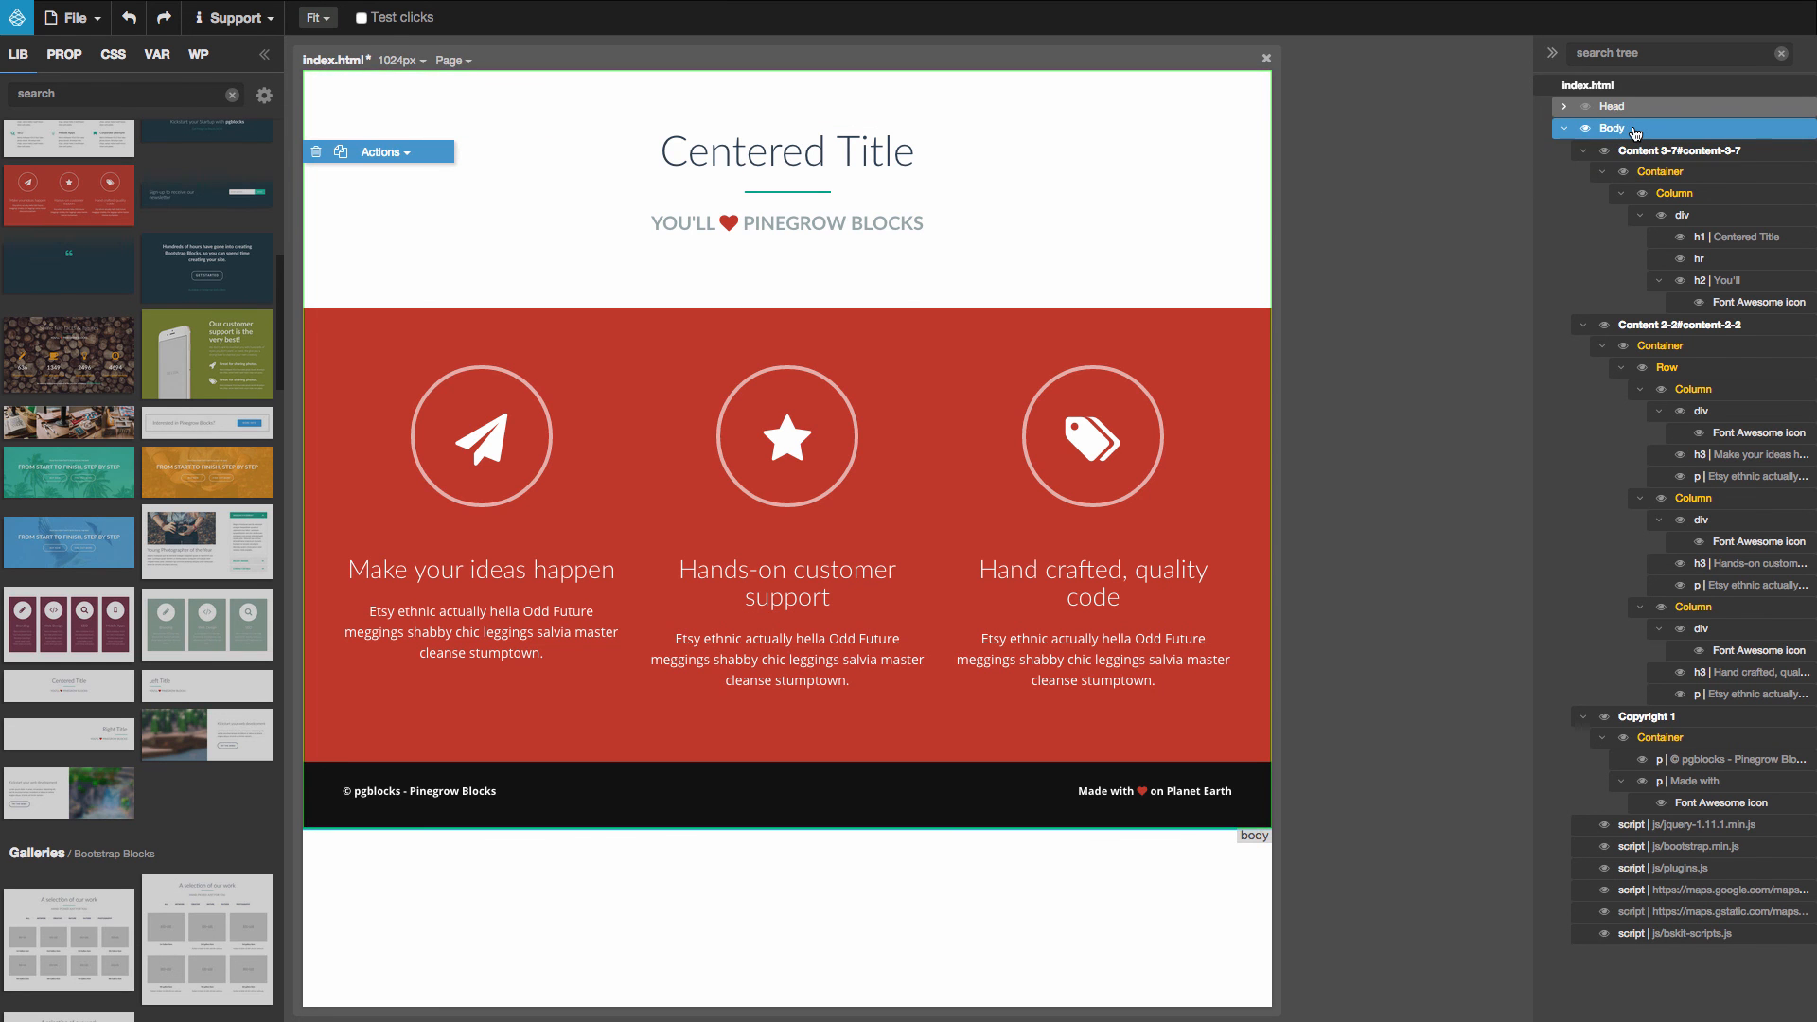
left_click(64, 60)
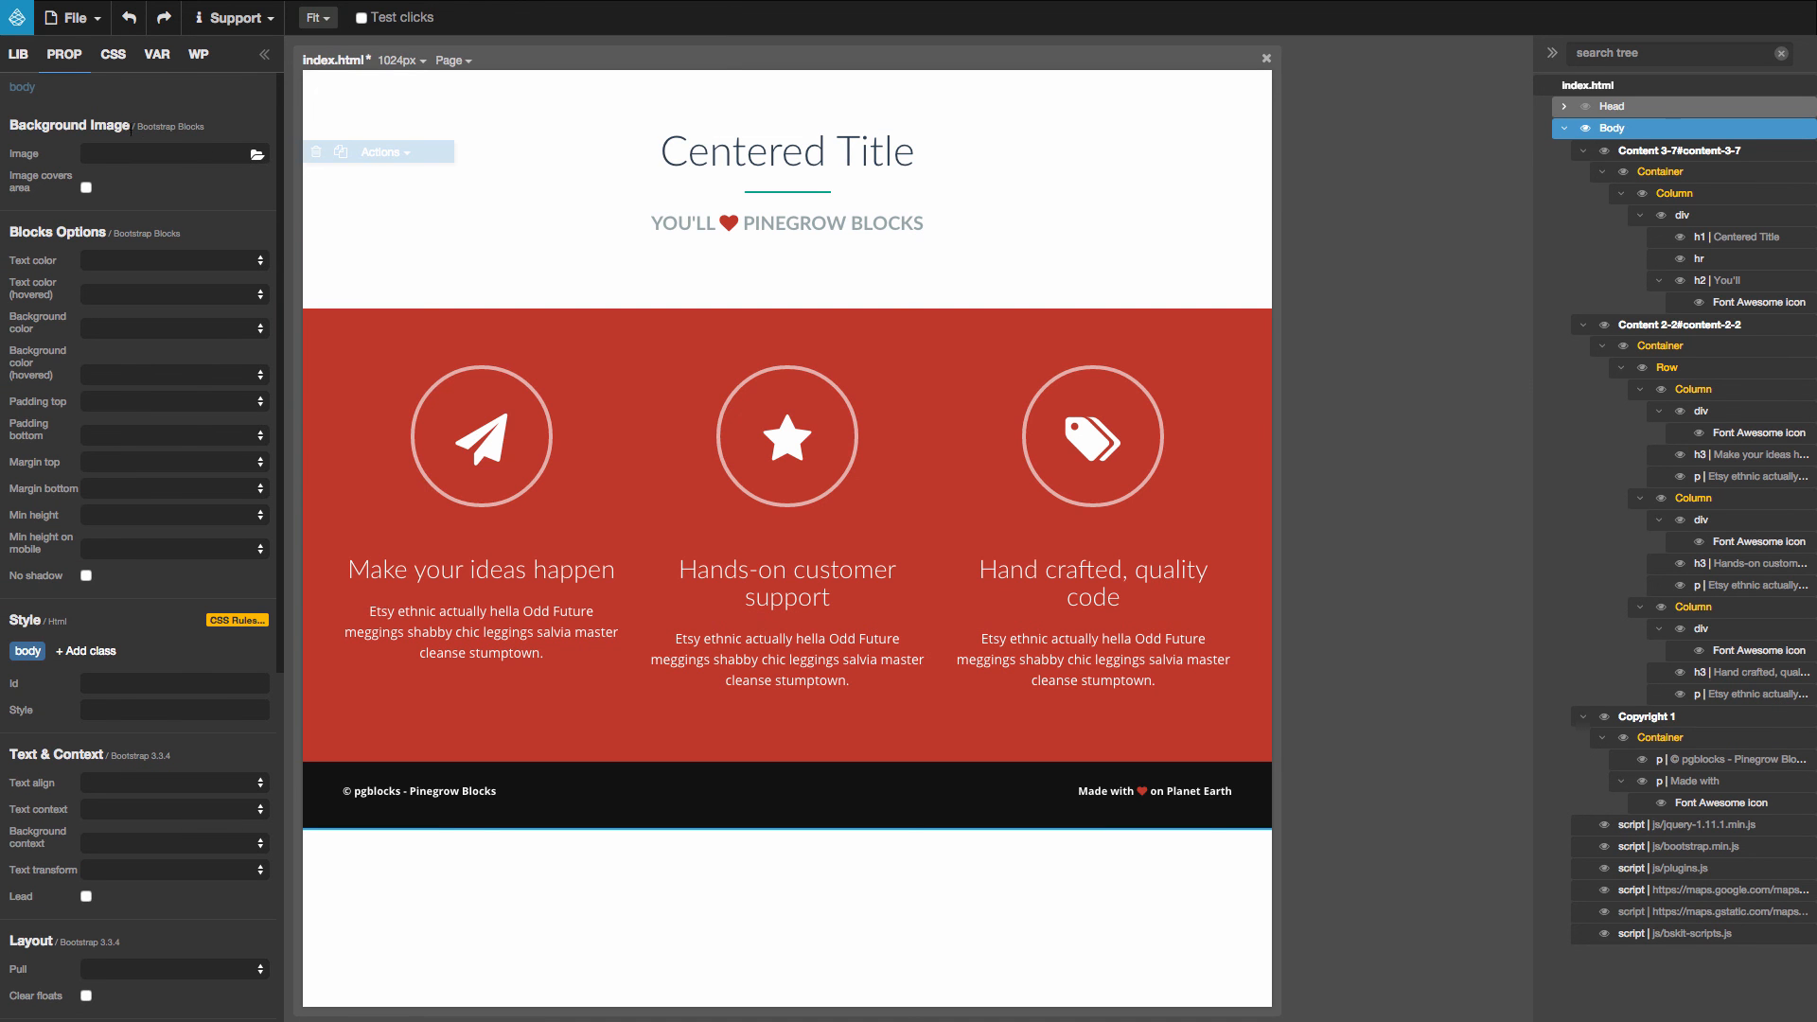
left_click(257, 155)
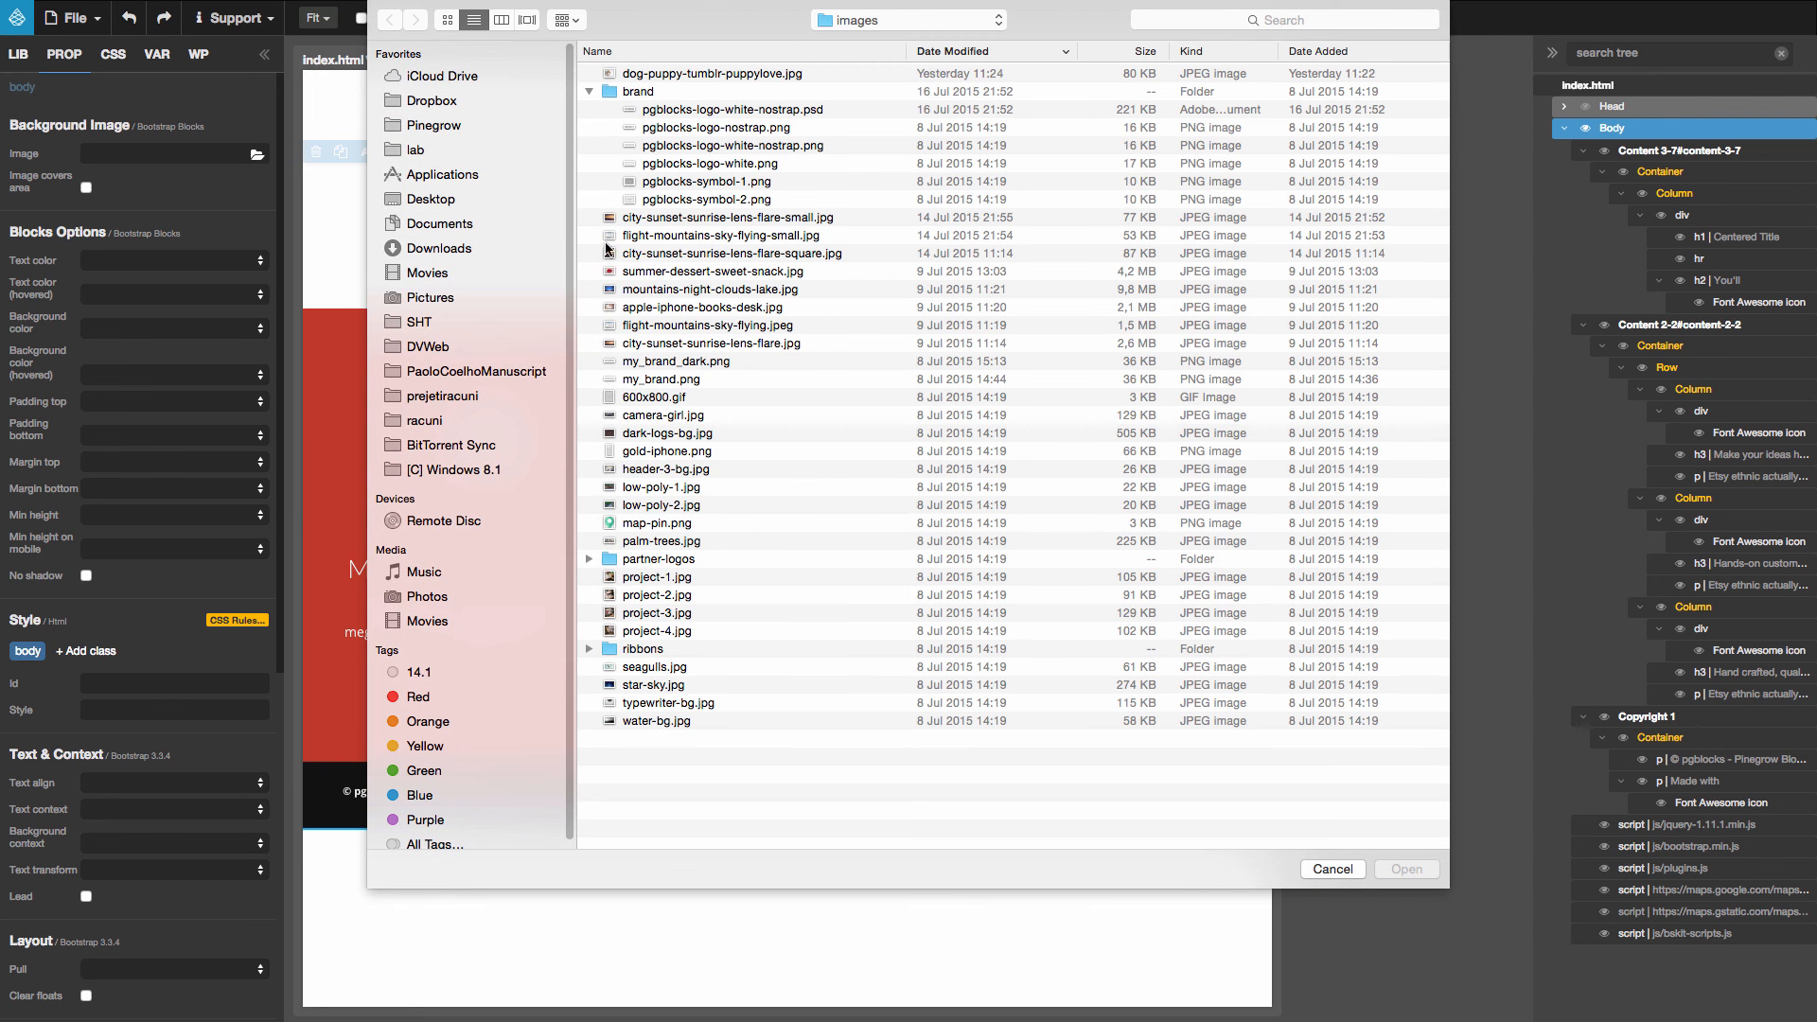
double_click(736, 216)
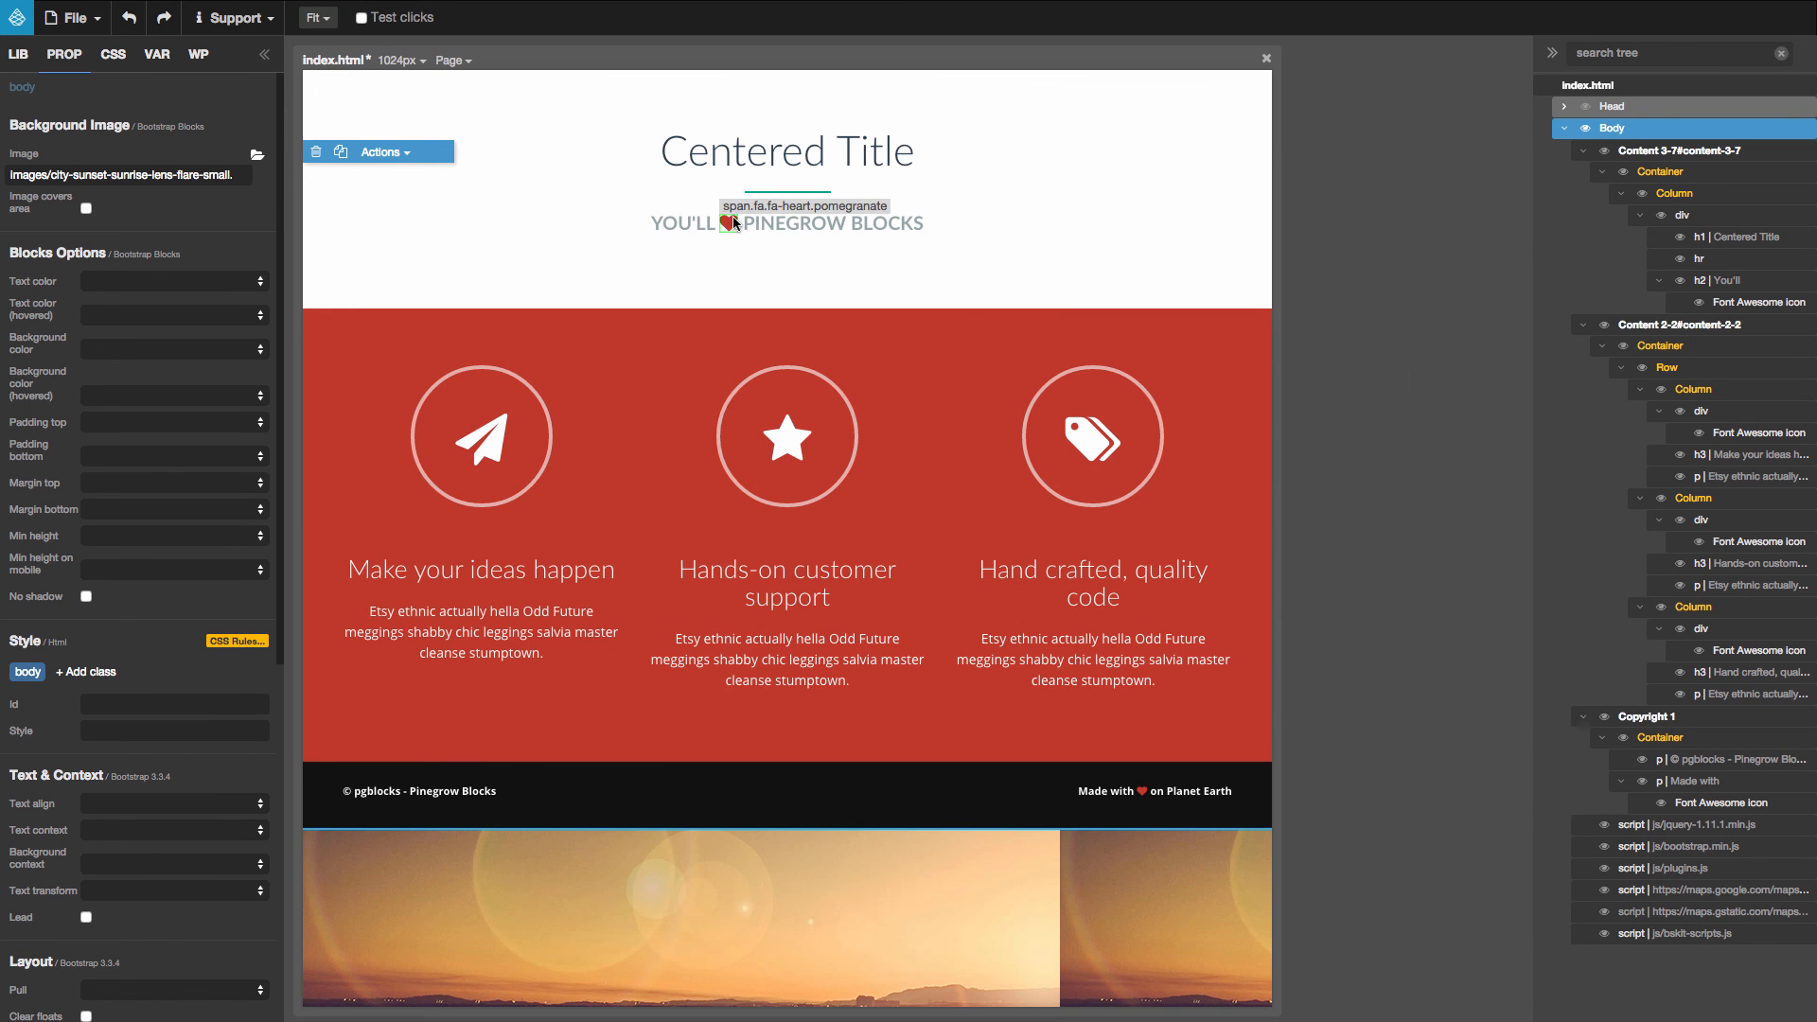
Step: Set the background color of the Centered Title section and the three-column icon section to transparent
left_click(331, 291)
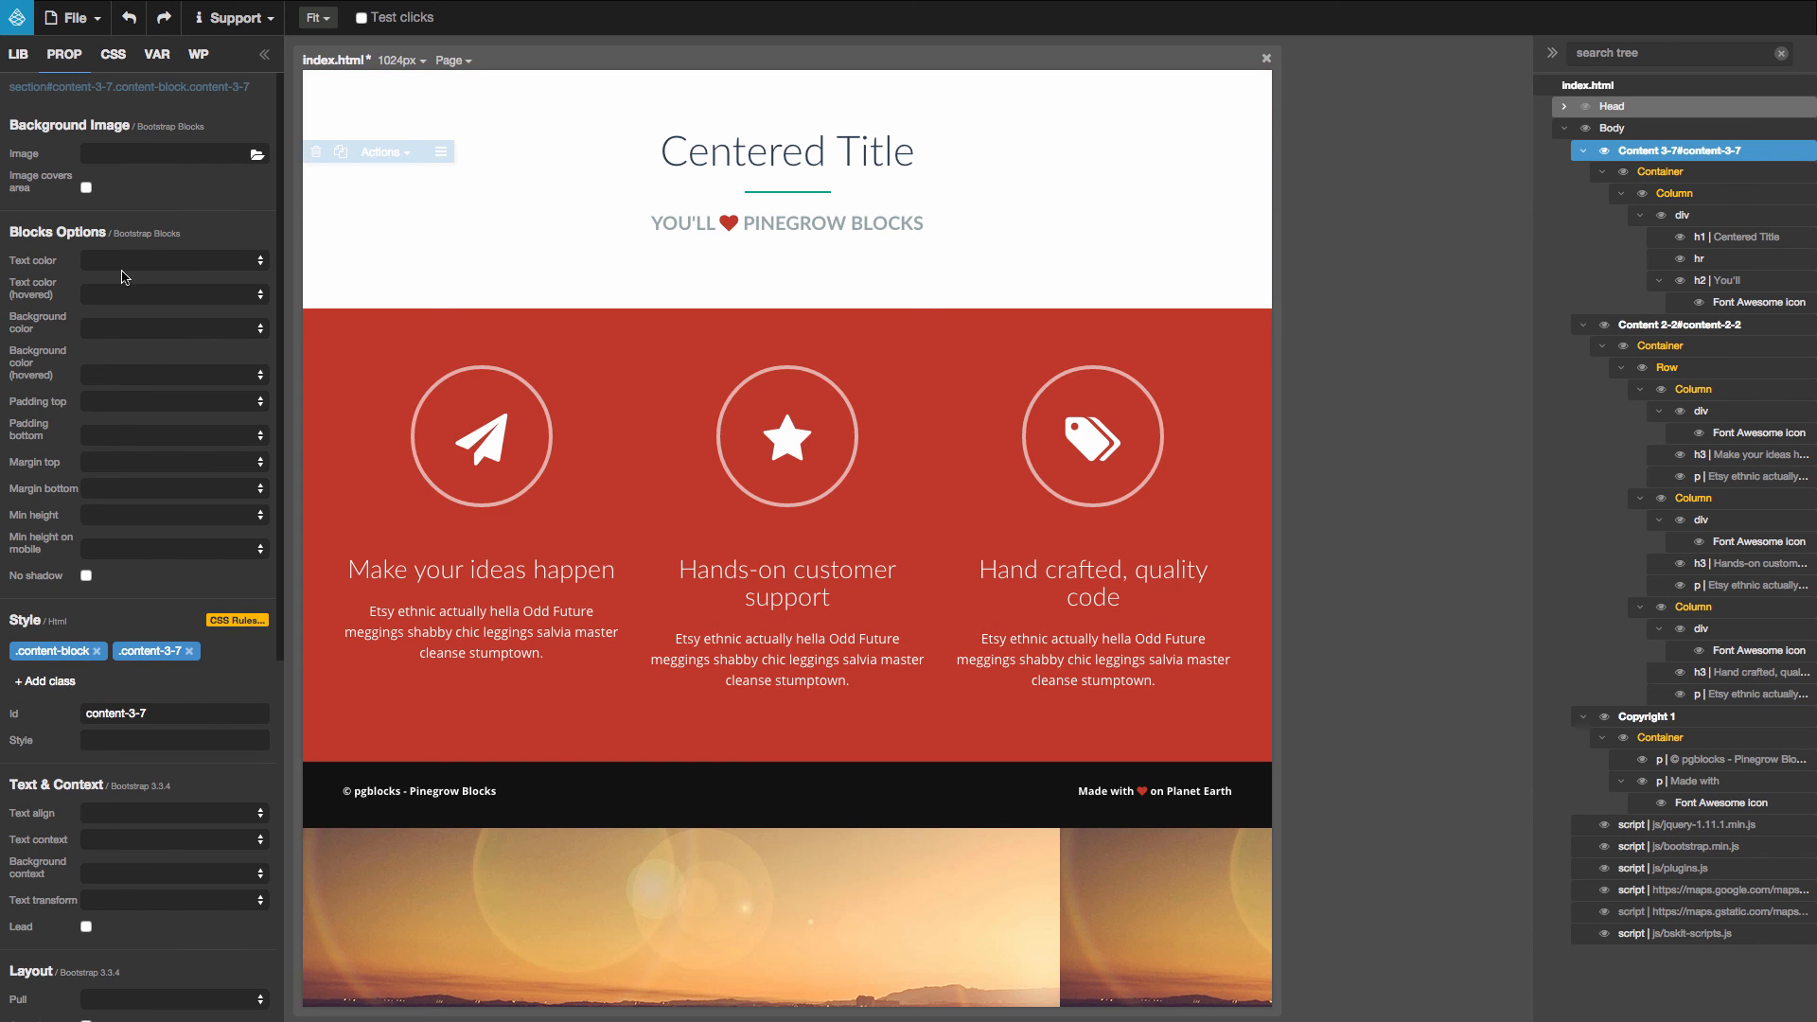
left_click(123, 329)
left_click(122, 344)
left_click(329, 333)
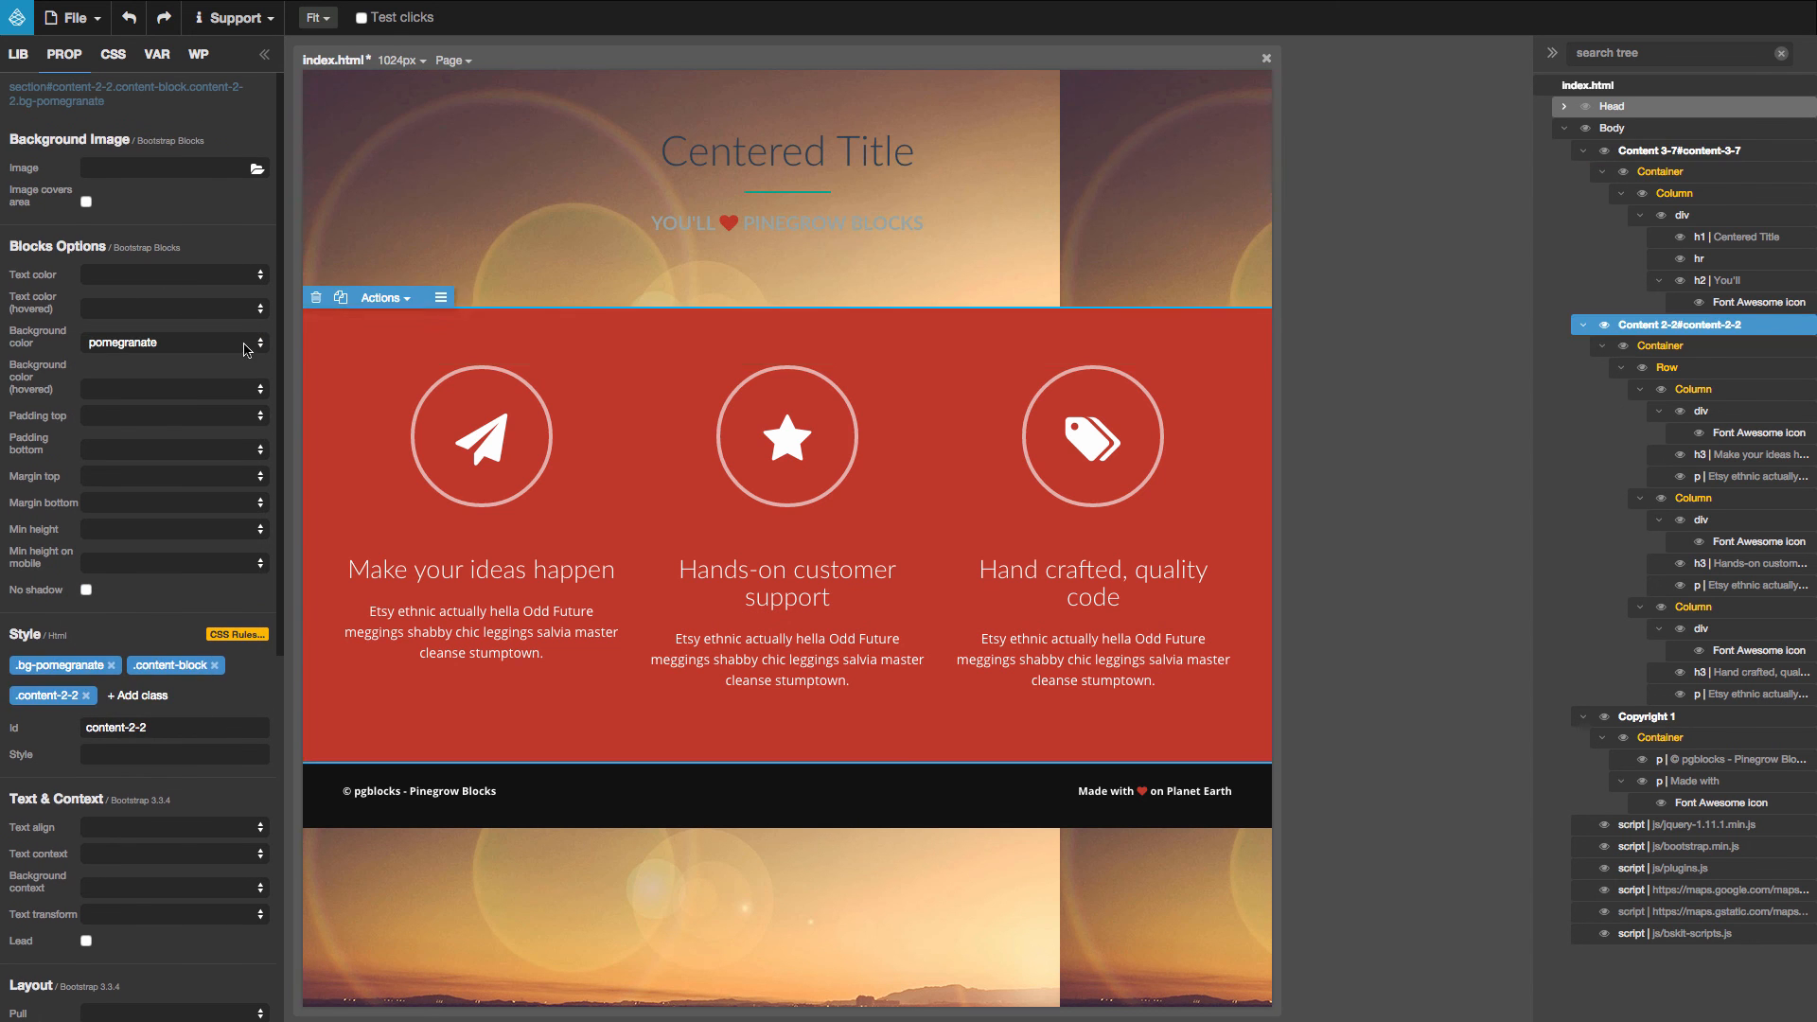
left_click(180, 342)
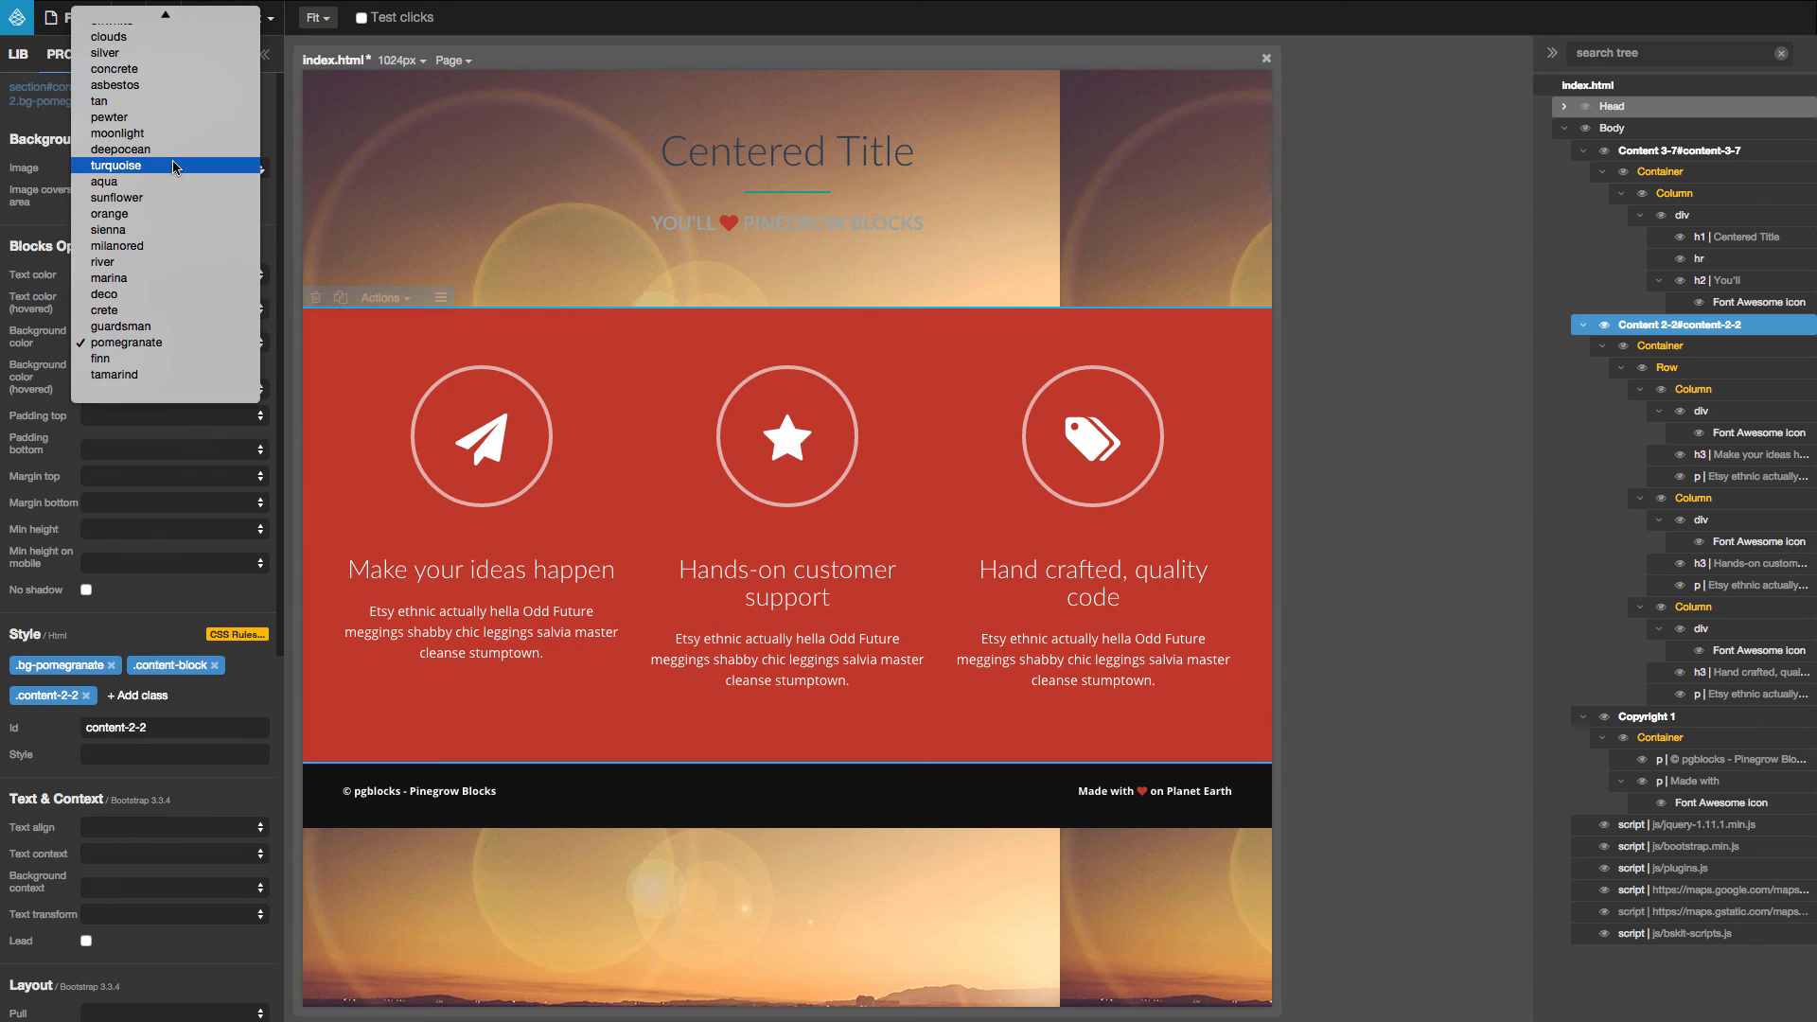
left_click(157, 39)
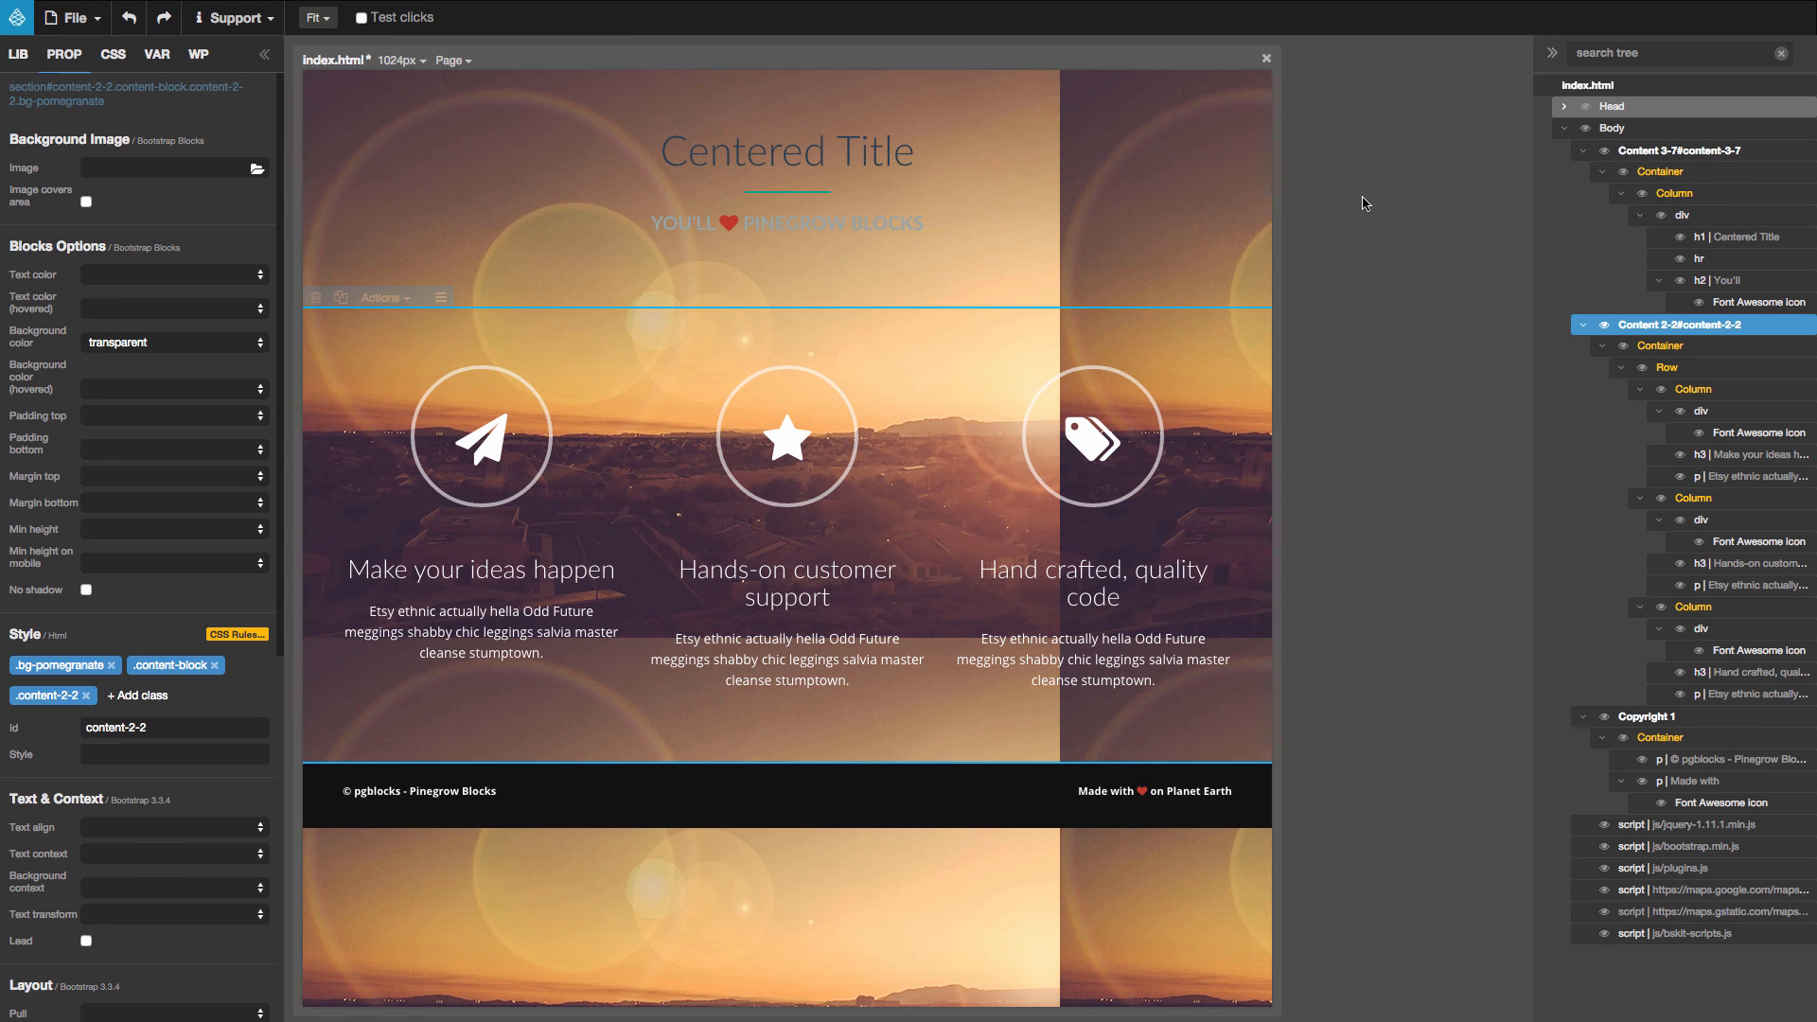
Step: Make the body's background image cover the whole area
left_click(1612, 128)
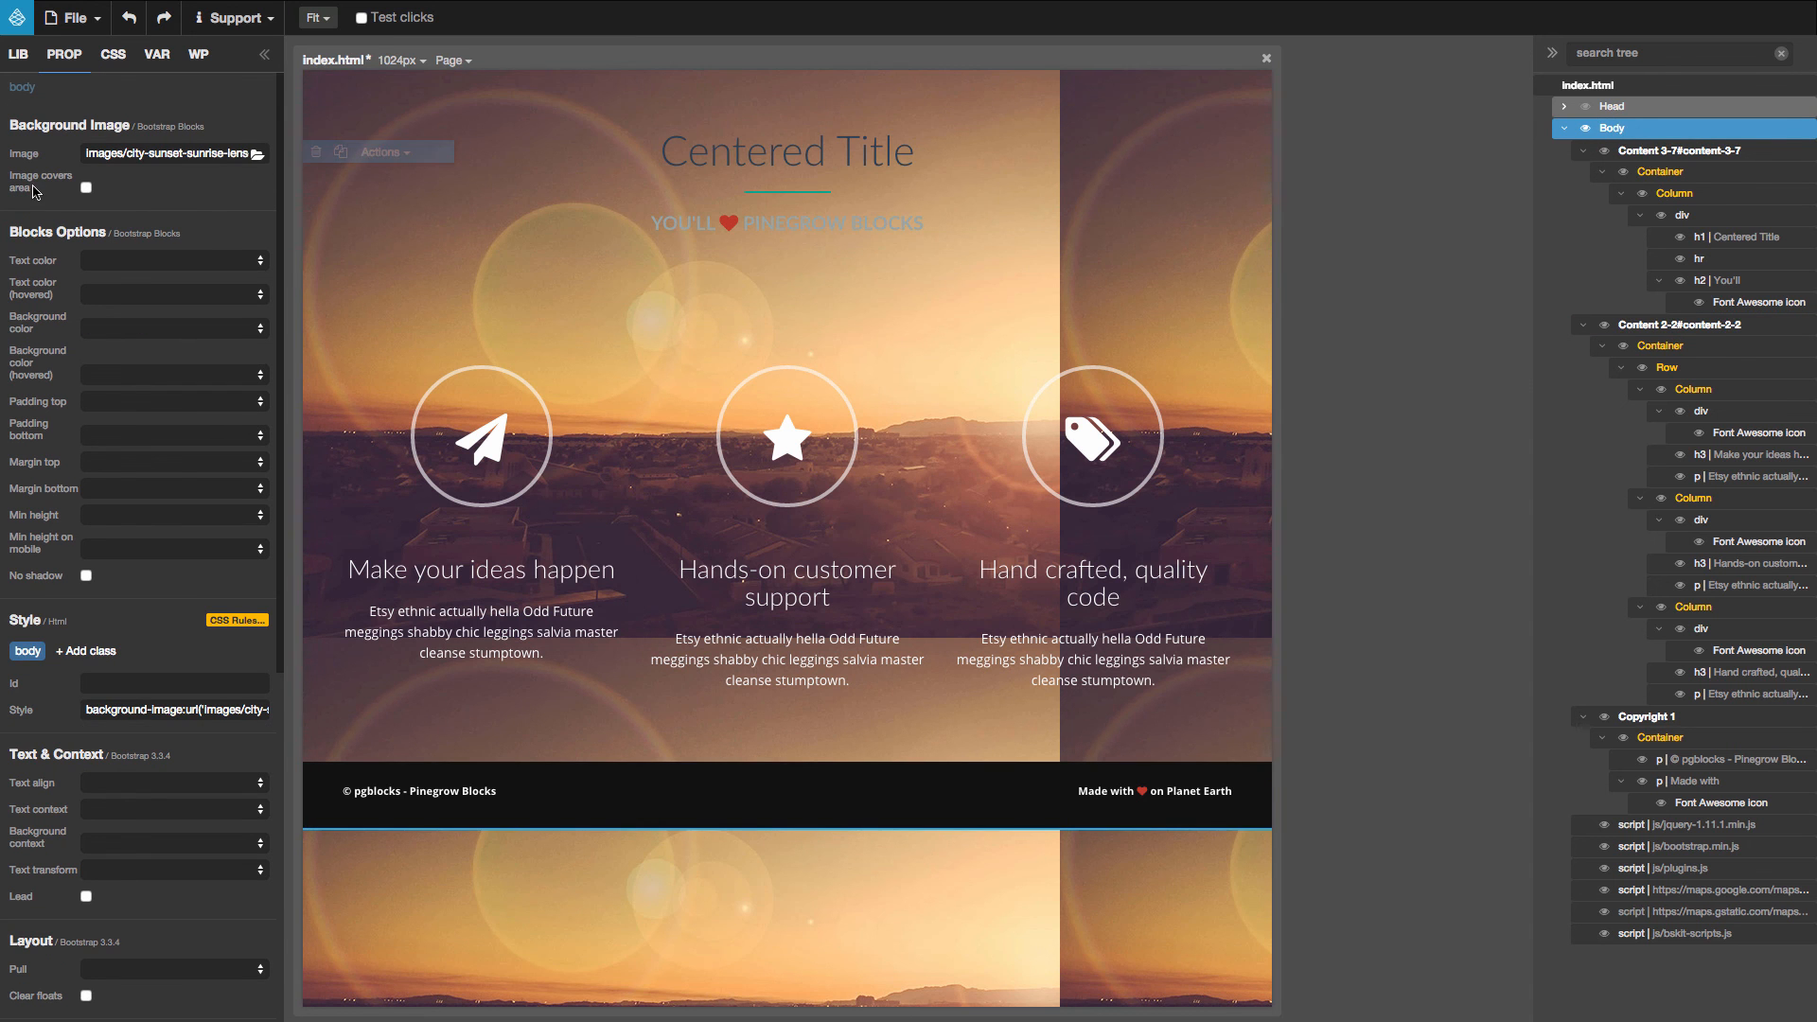
left_click(86, 188)
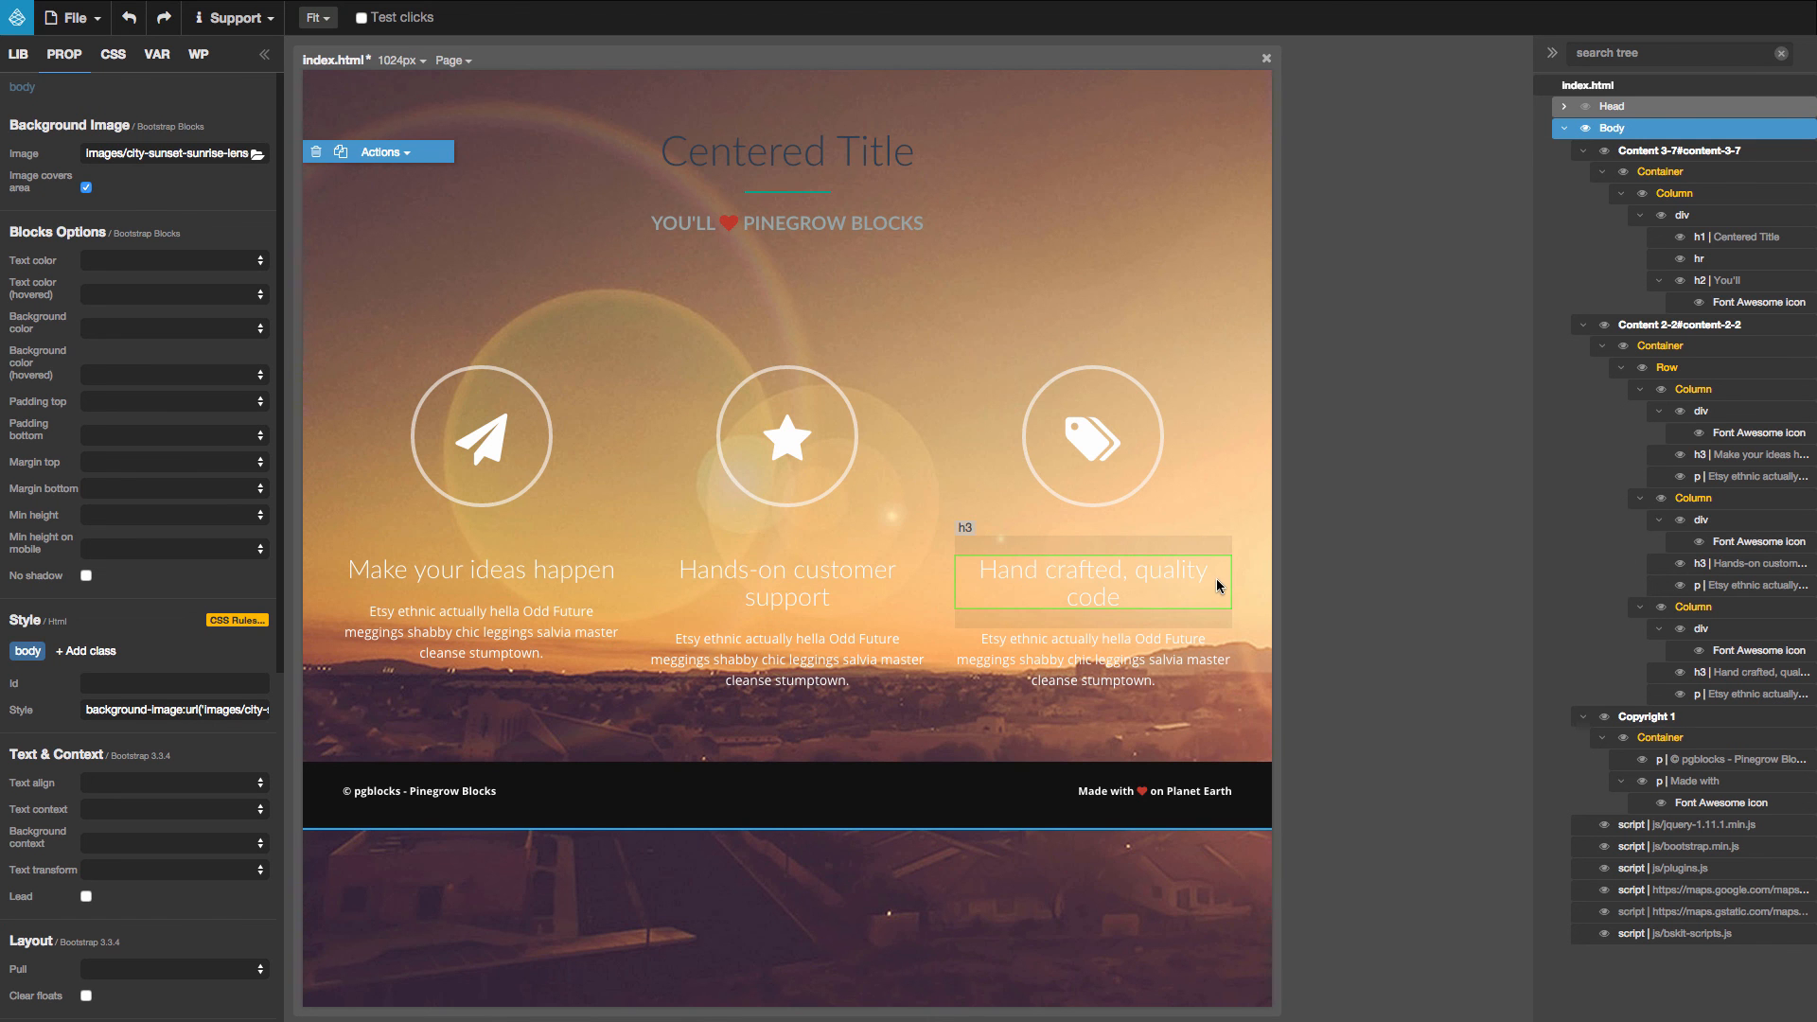
Step: Set the copyright bar's background color to transparent and deselect it
left_click(979, 776)
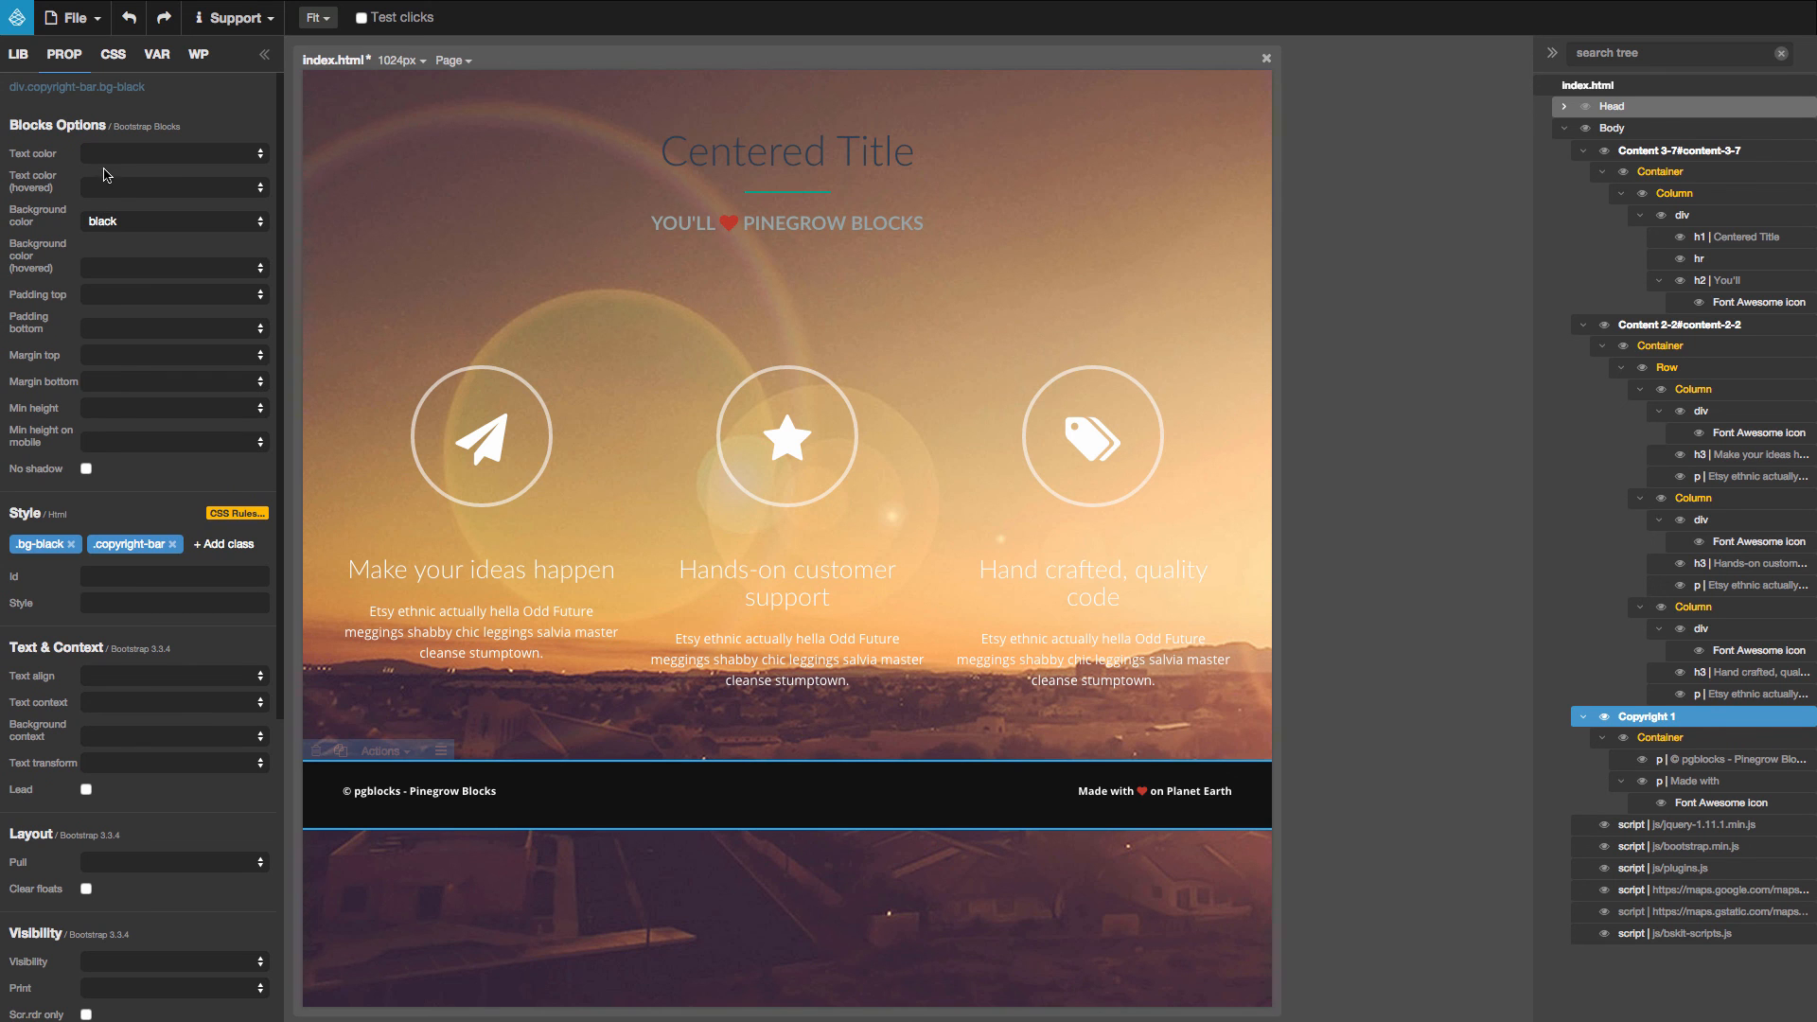
left_click(109, 221)
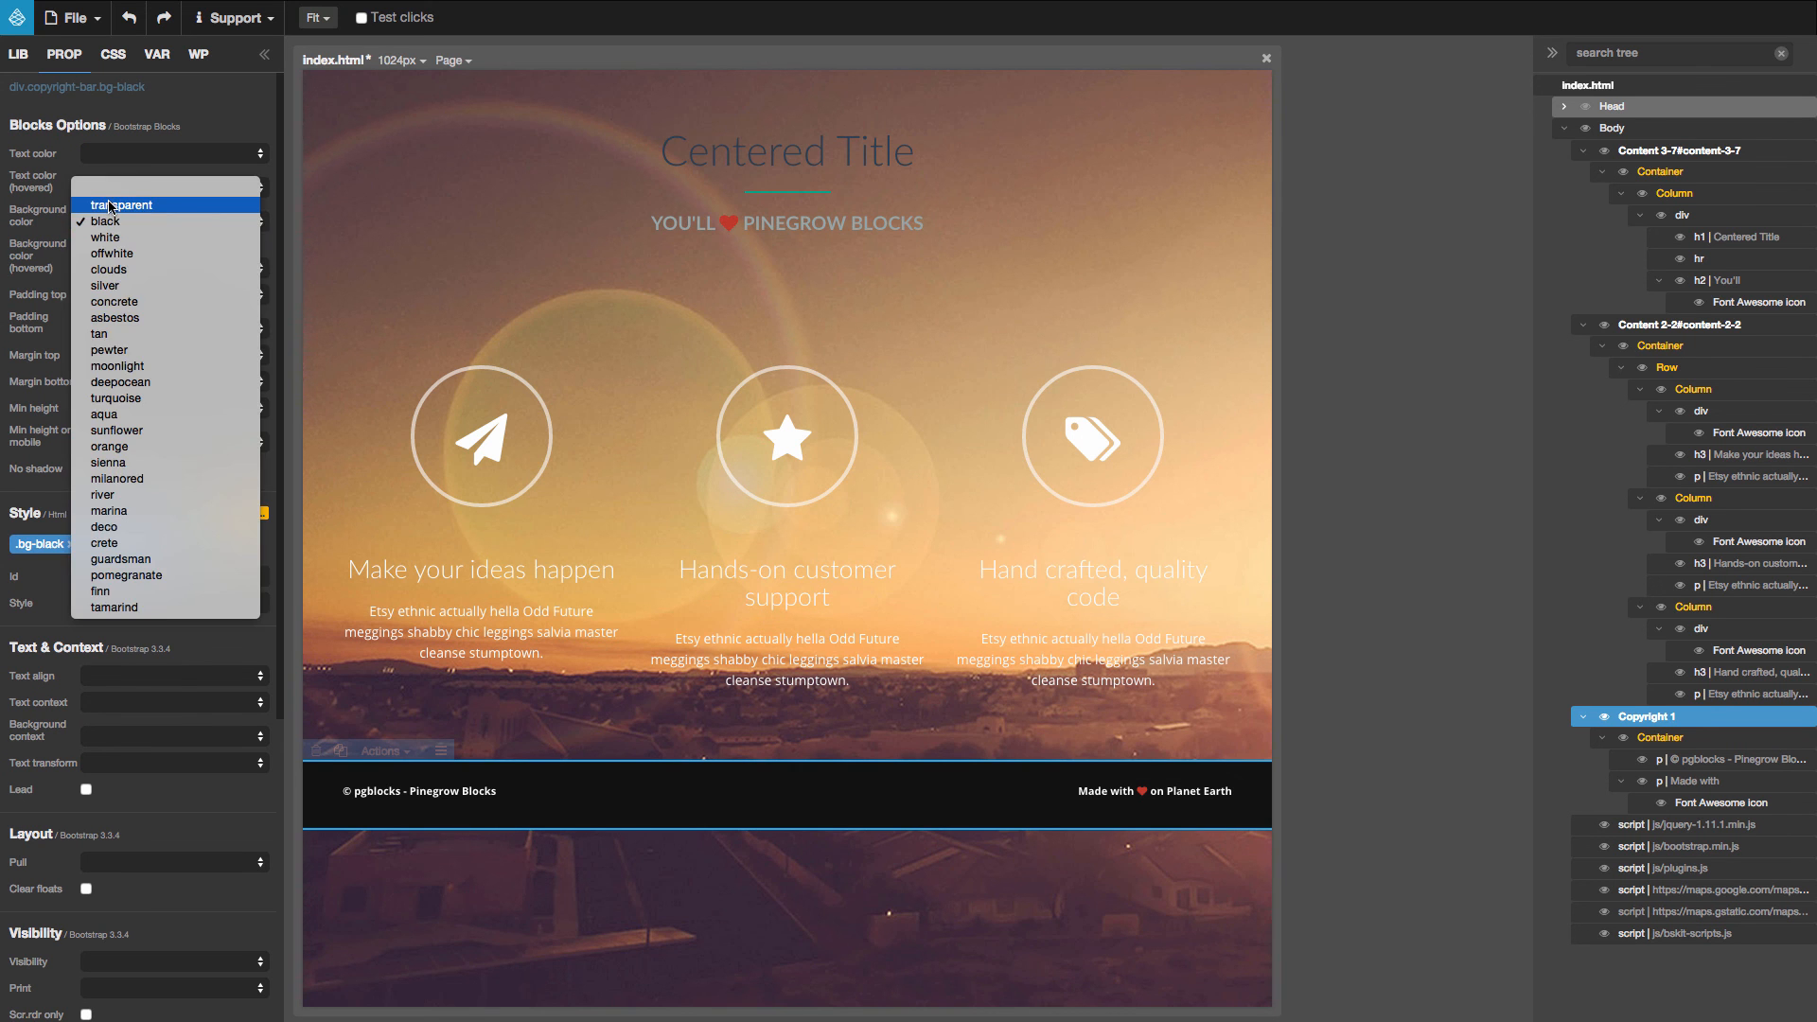
left_click(111, 205)
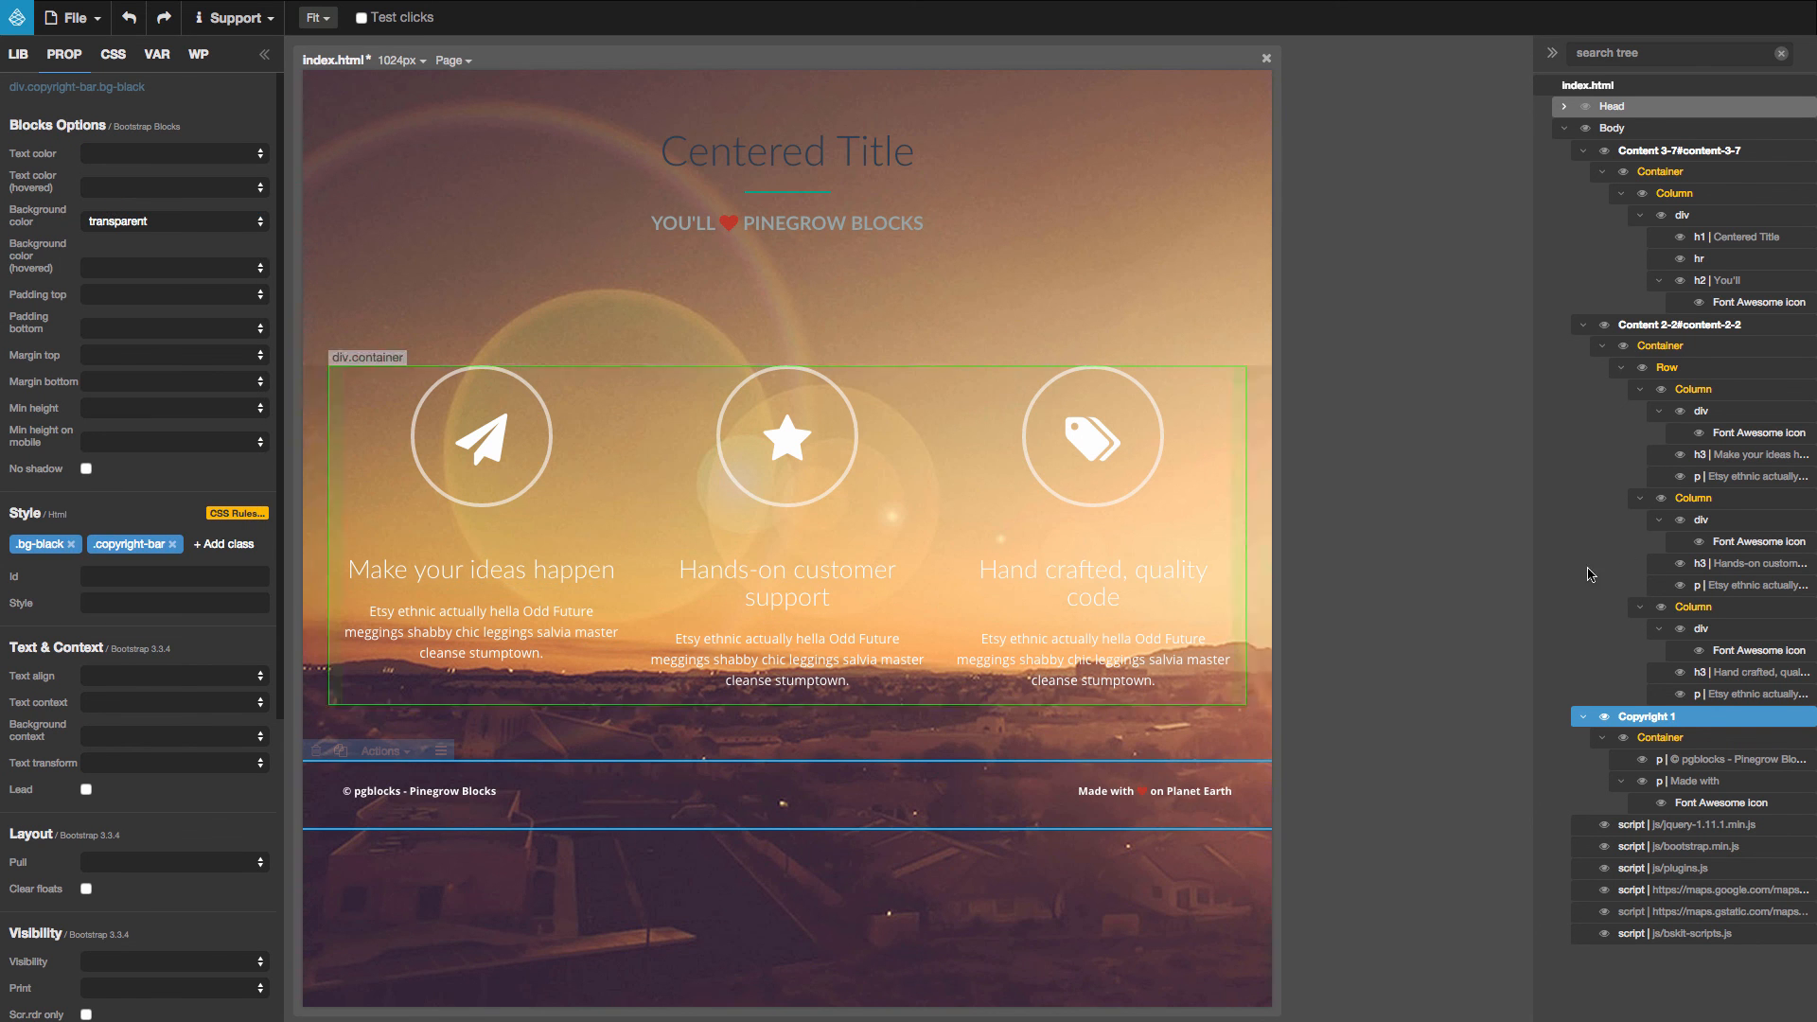
left_click(1440, 647)
Step: Set the text color of the "Centered Title" heading and the subheading below it to white
left_click(901, 154)
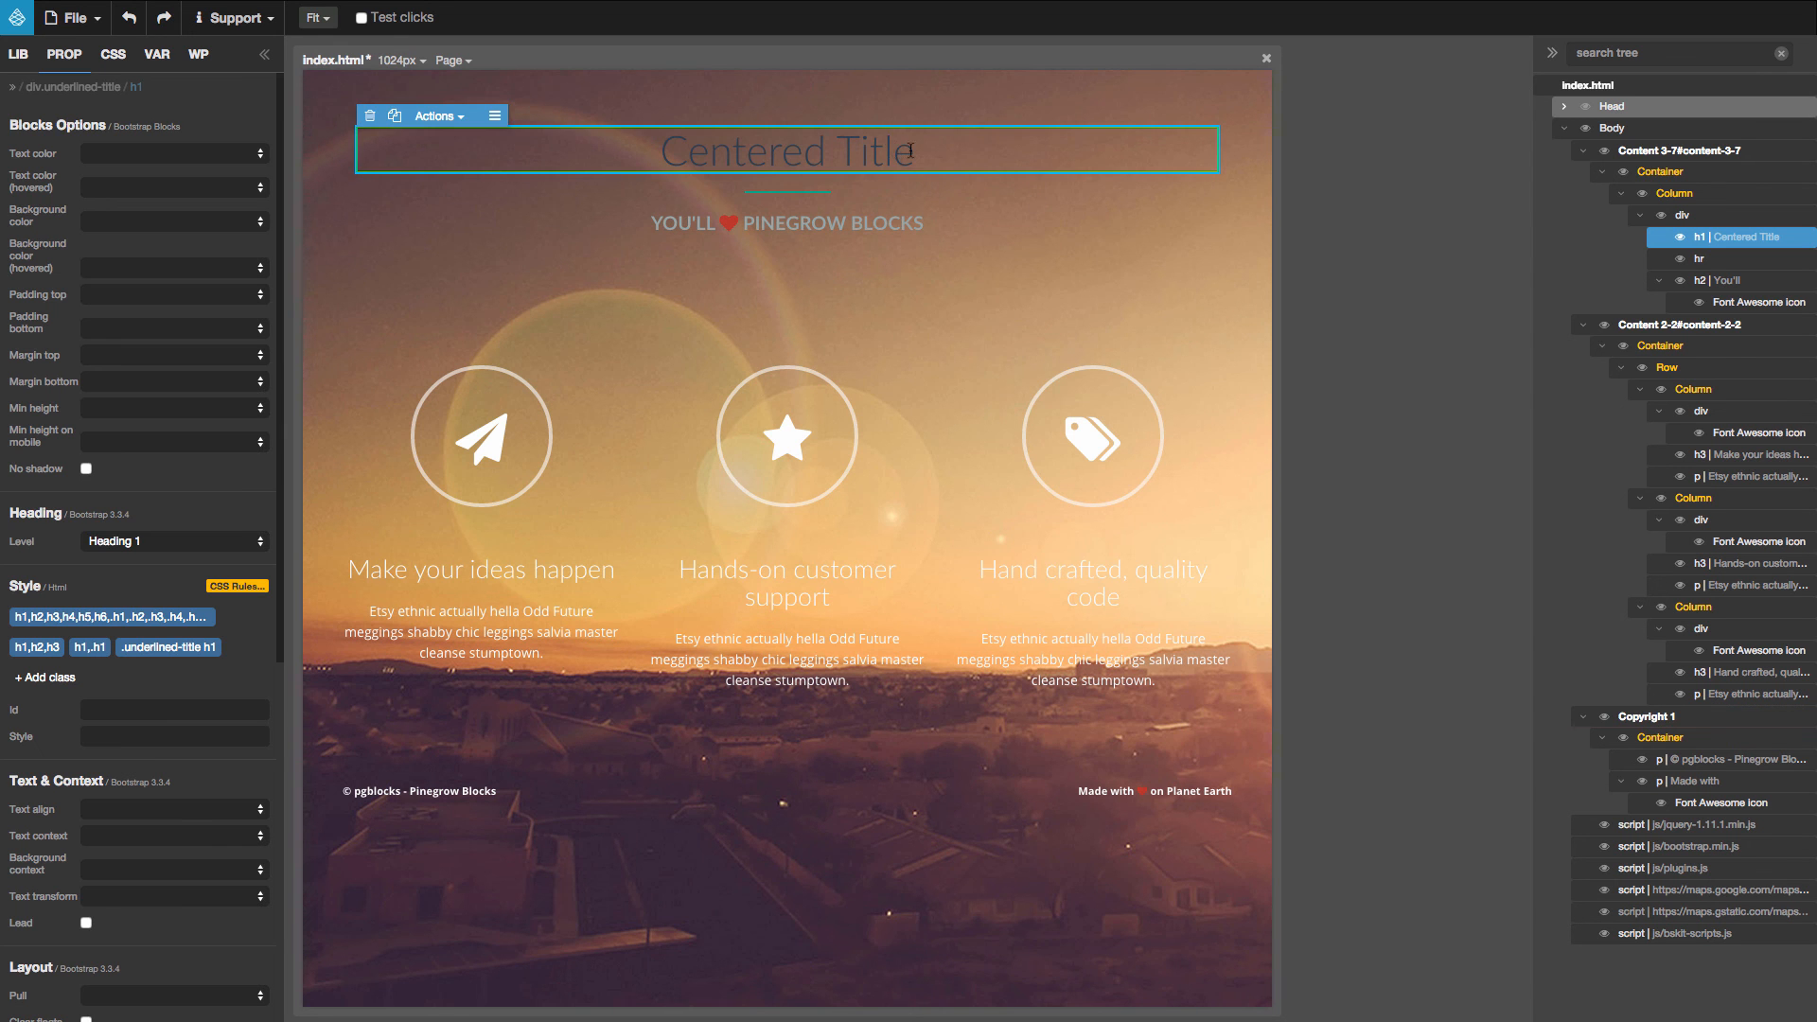
left_click(98, 152)
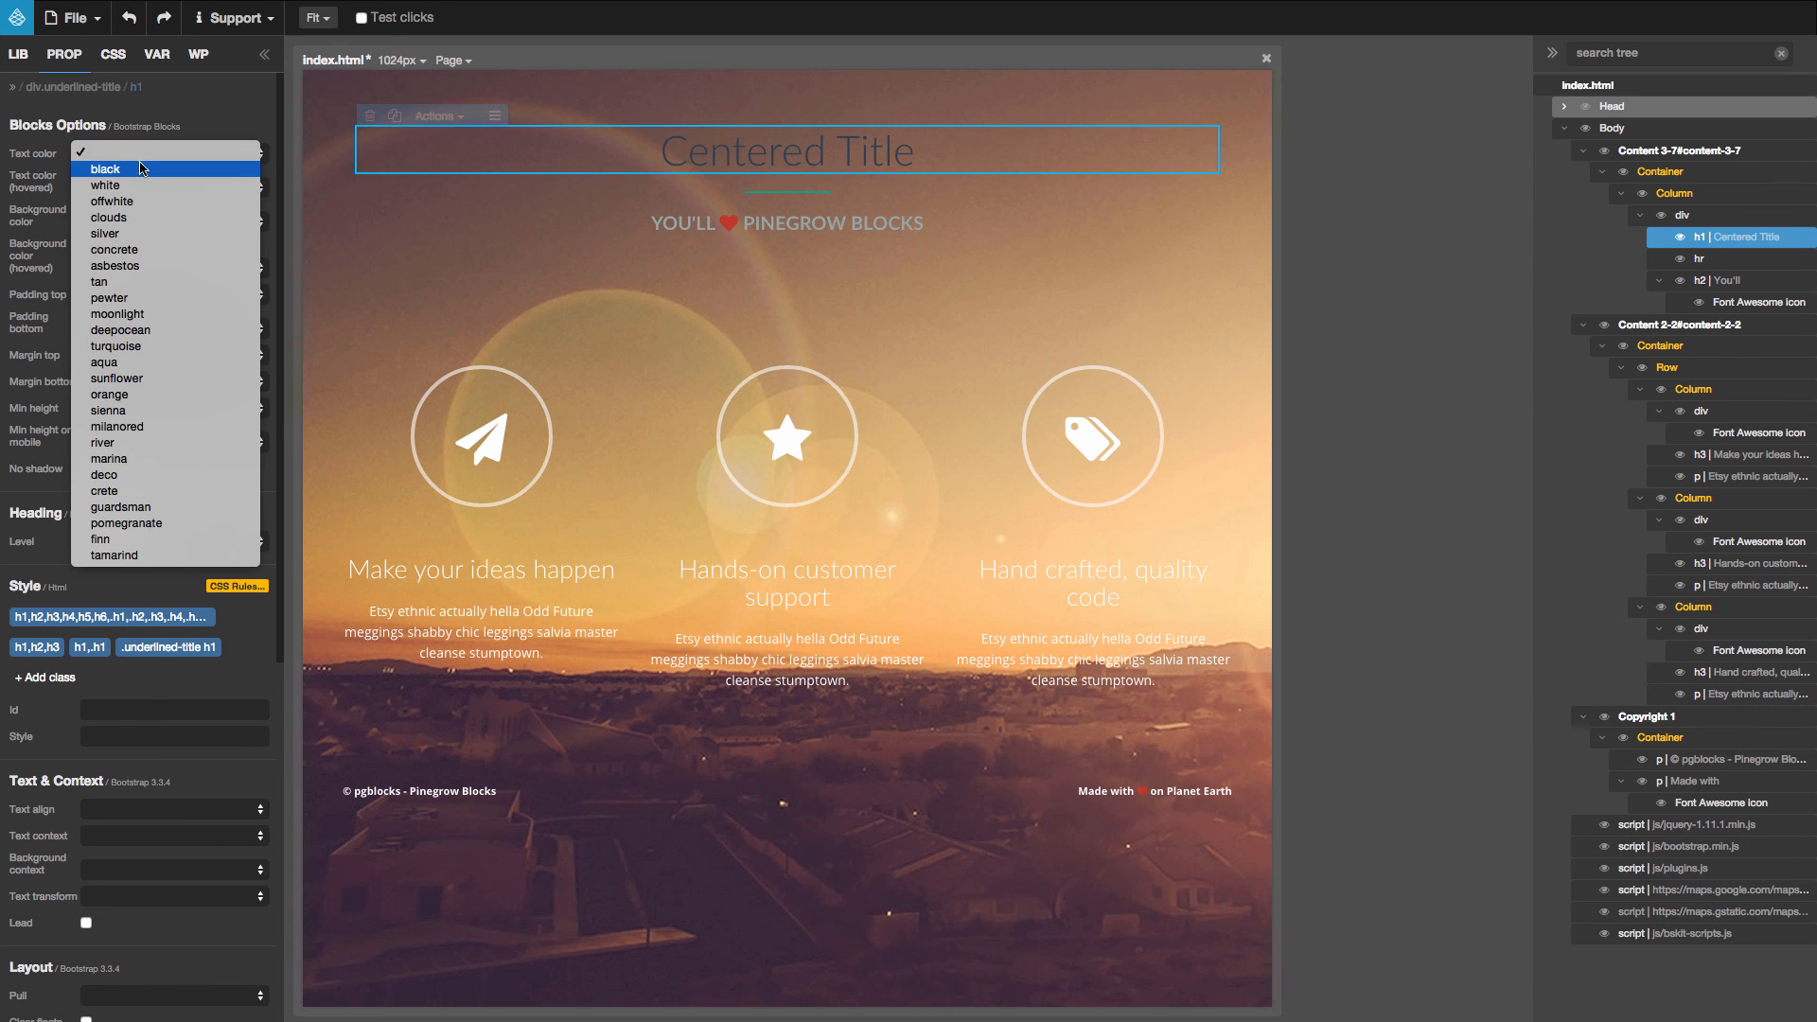
left_click(137, 191)
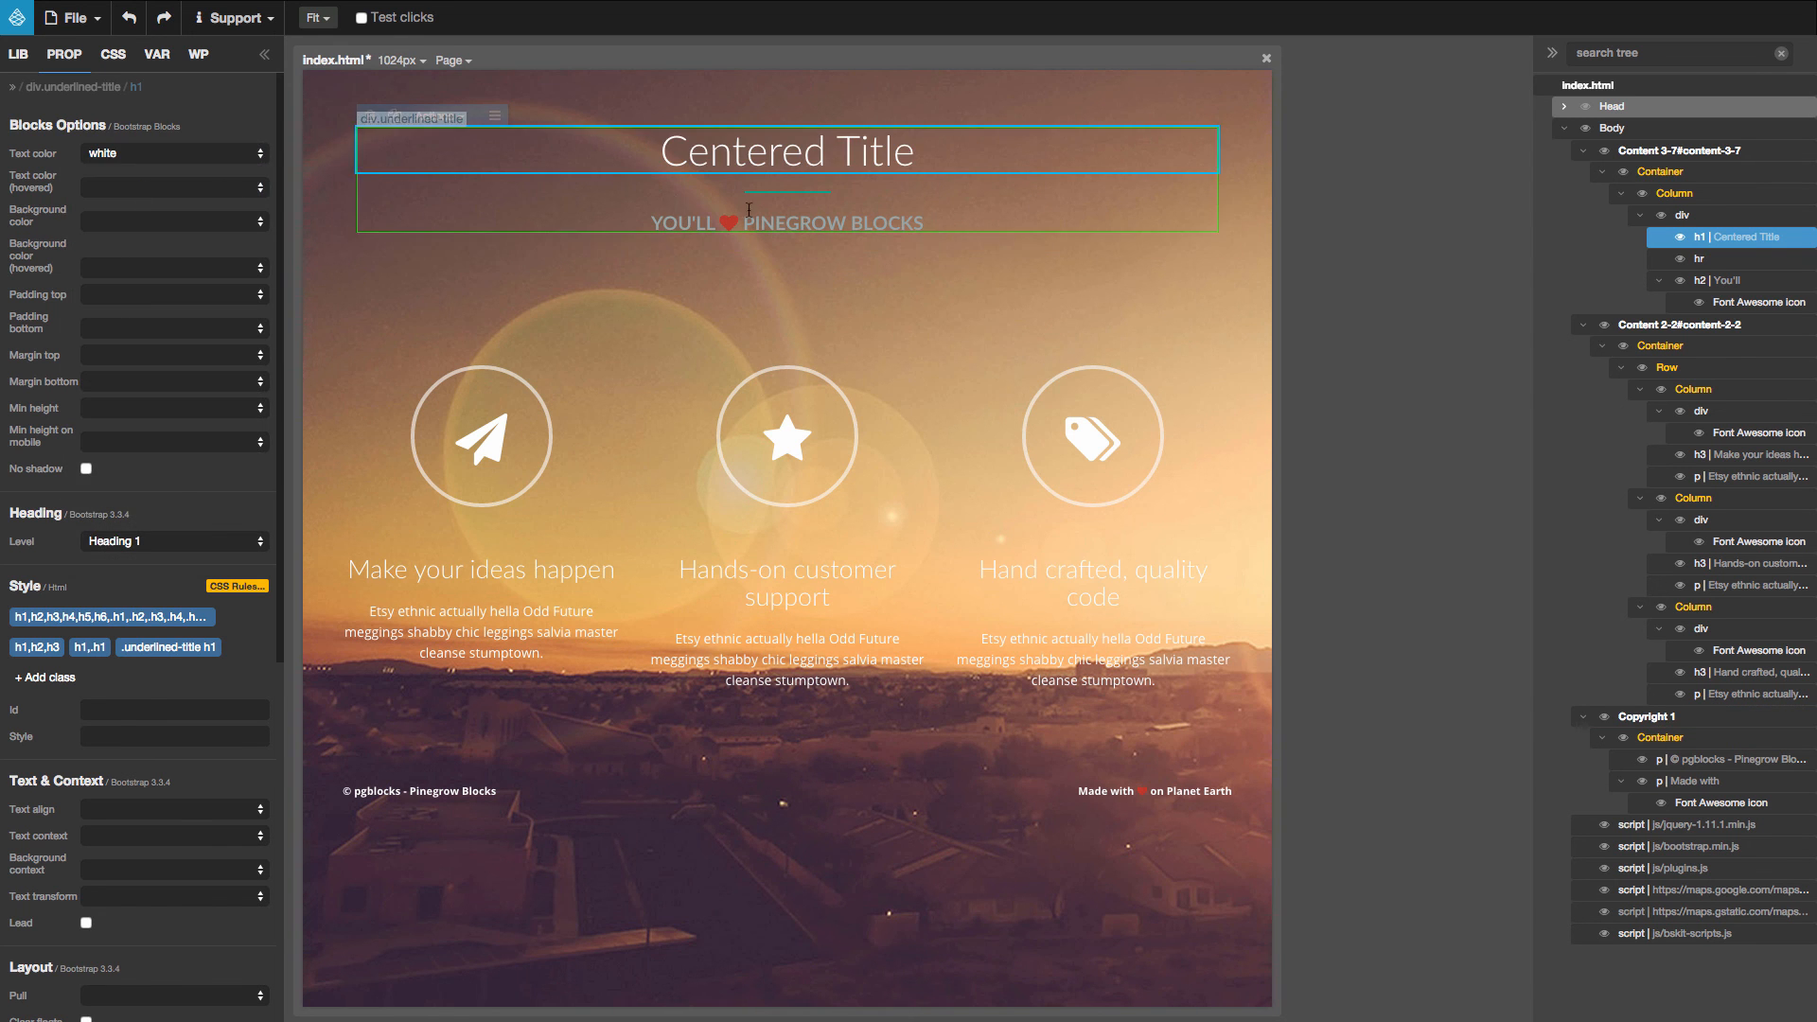
left_click(775, 227)
left_click(173, 156)
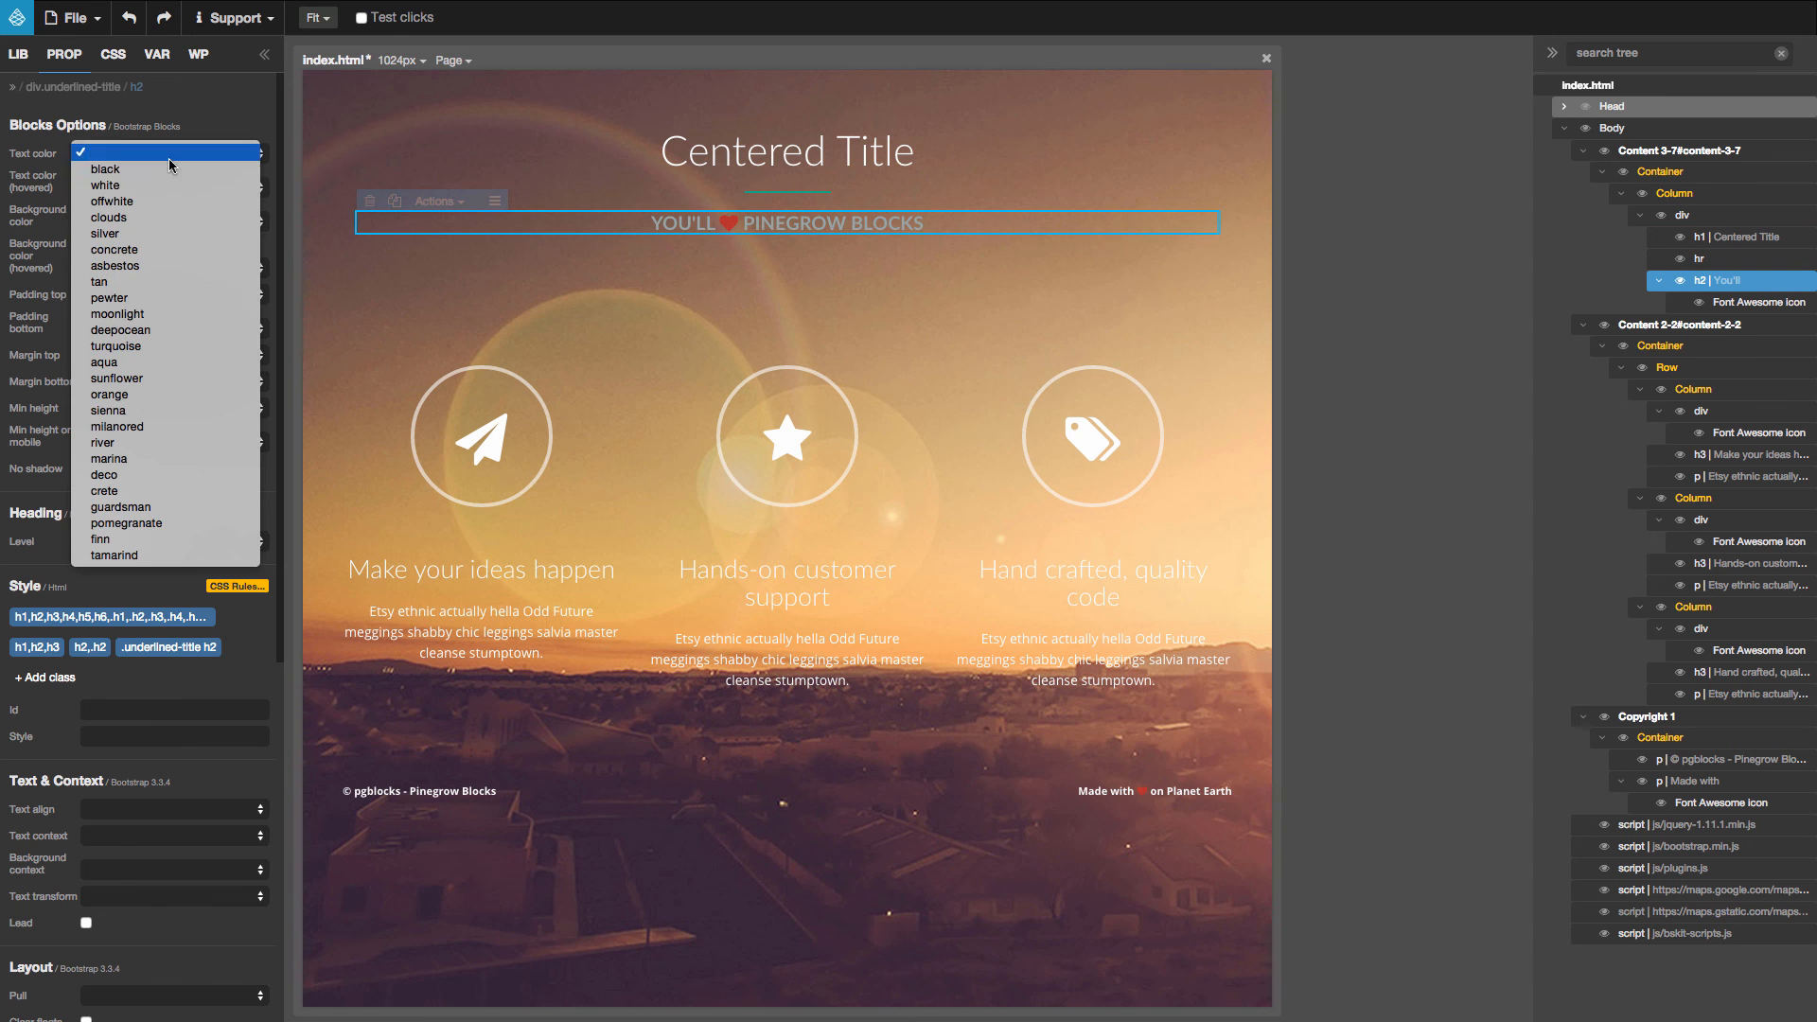
left_click(164, 186)
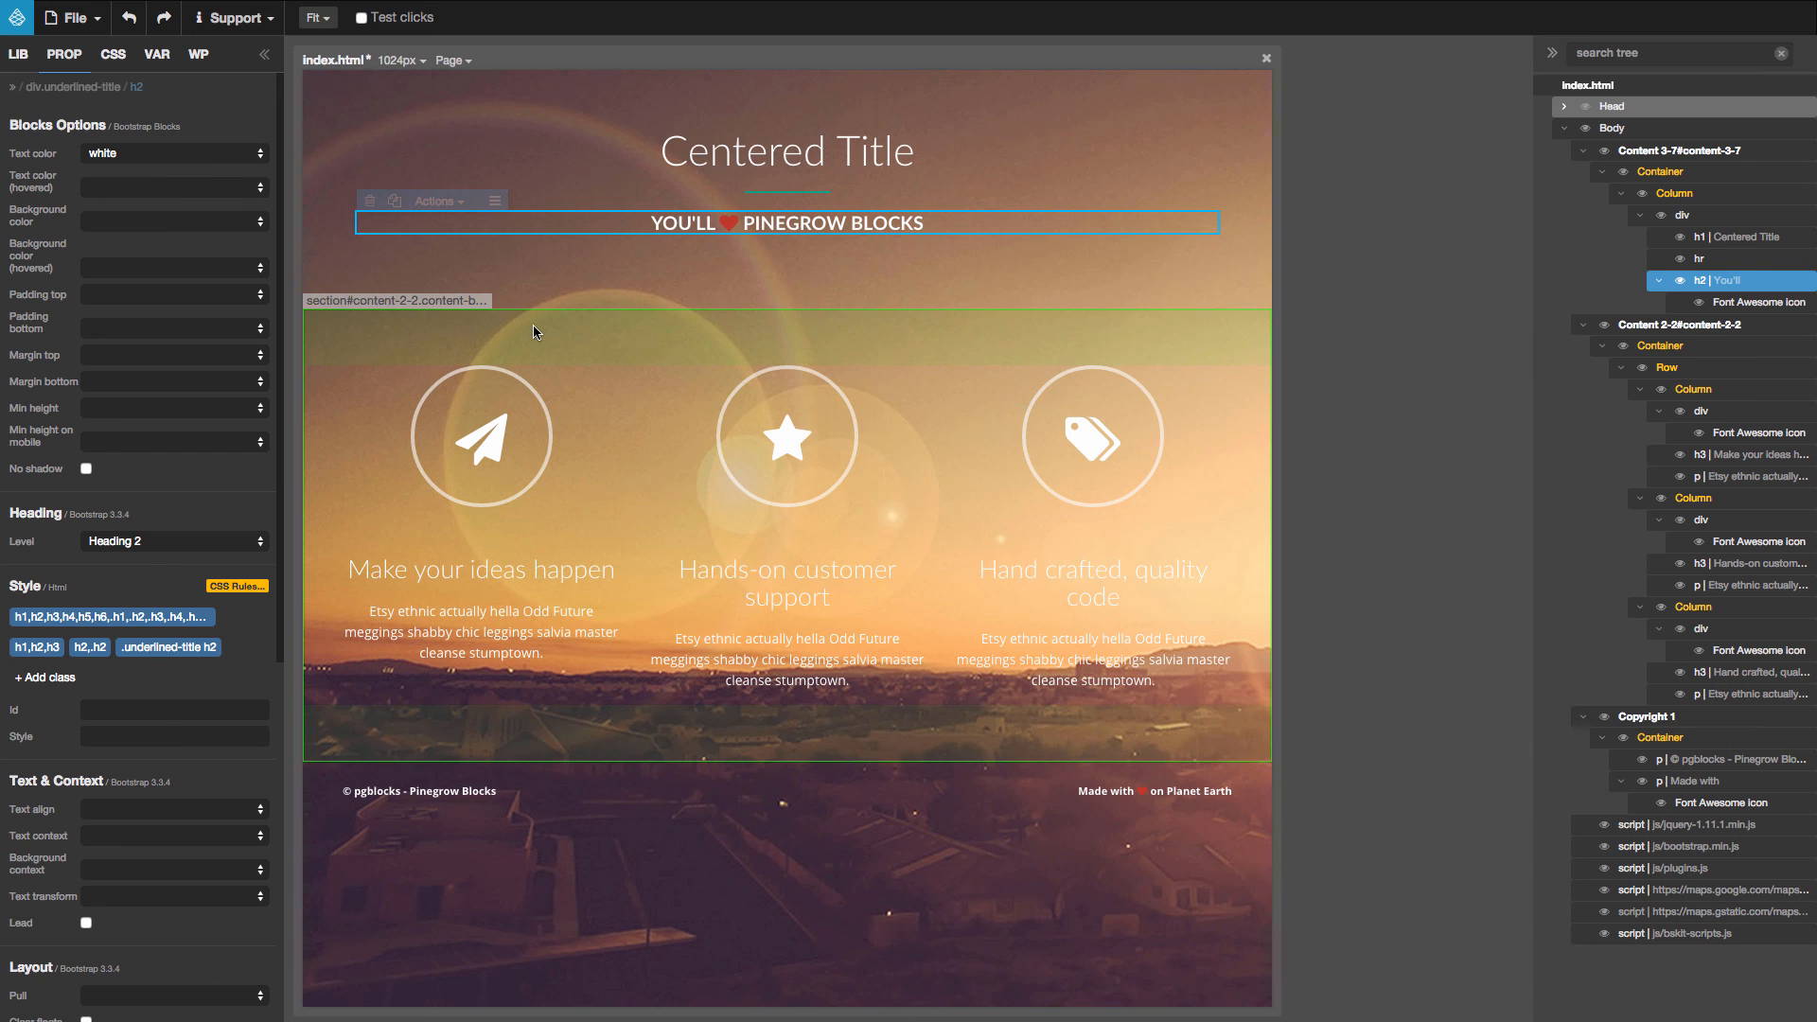
Step: Preview the index.html page in the browser
left_click(451, 64)
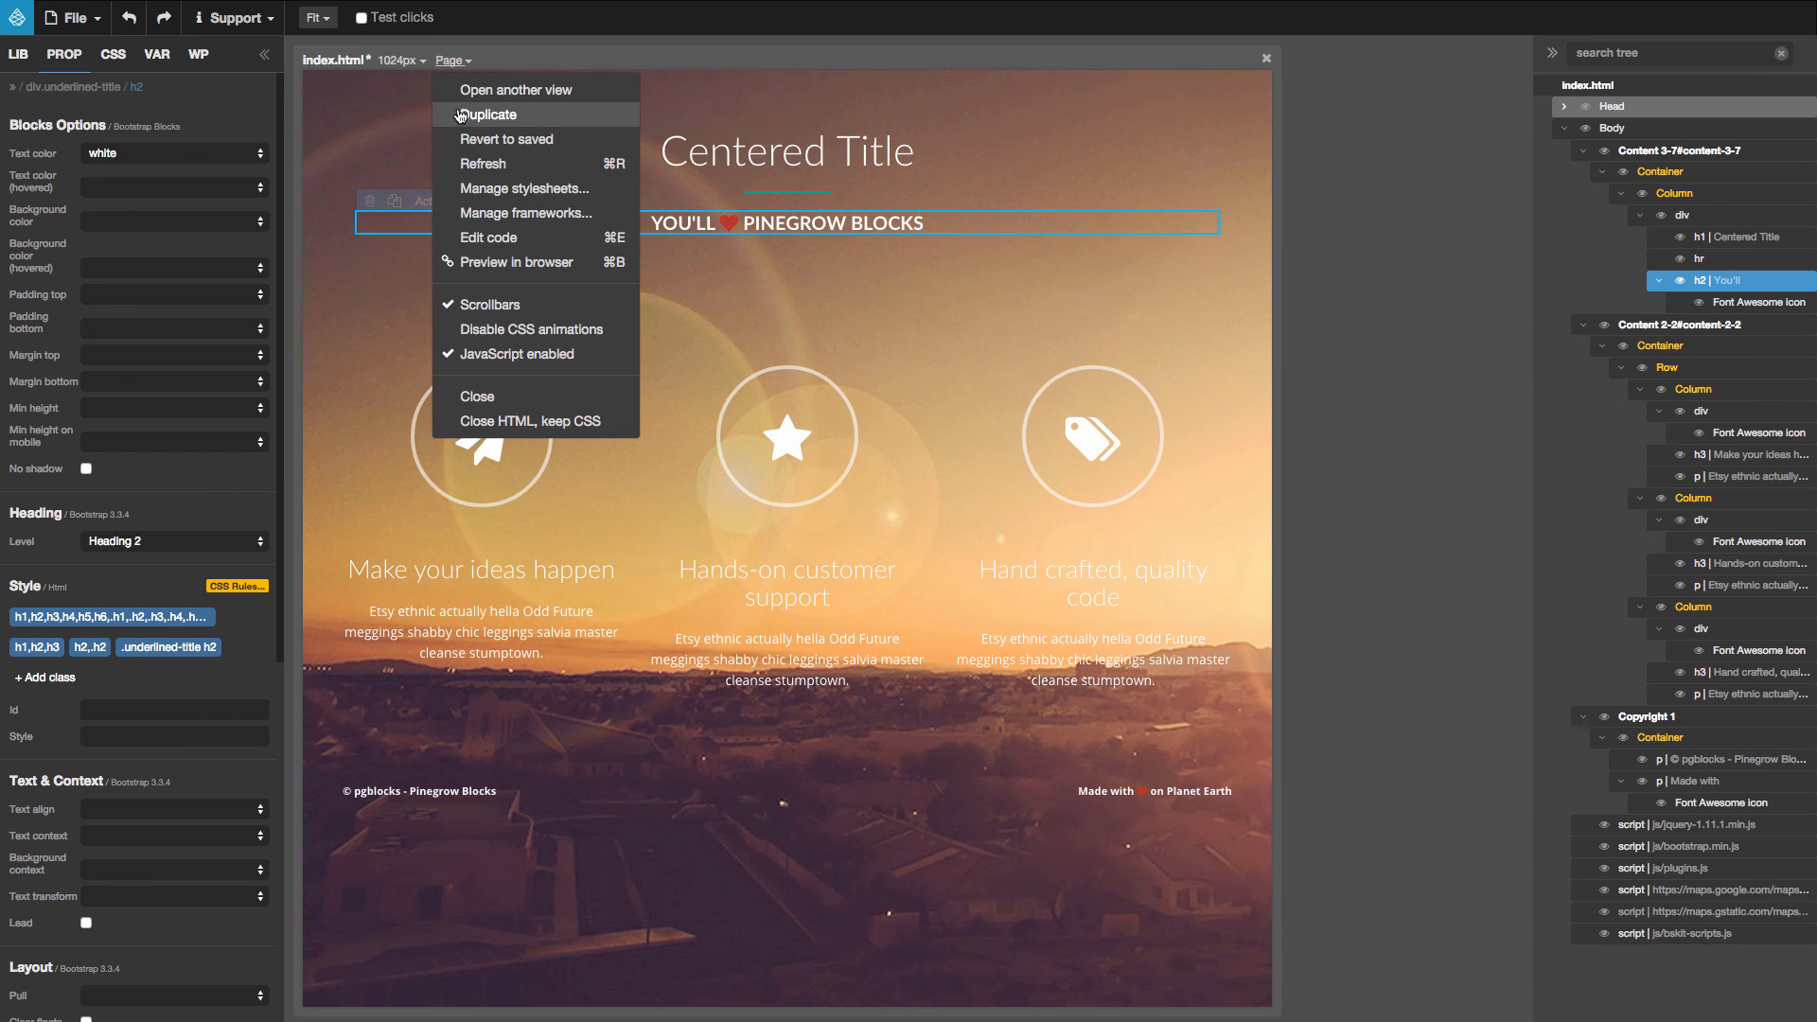
left_click(488, 258)
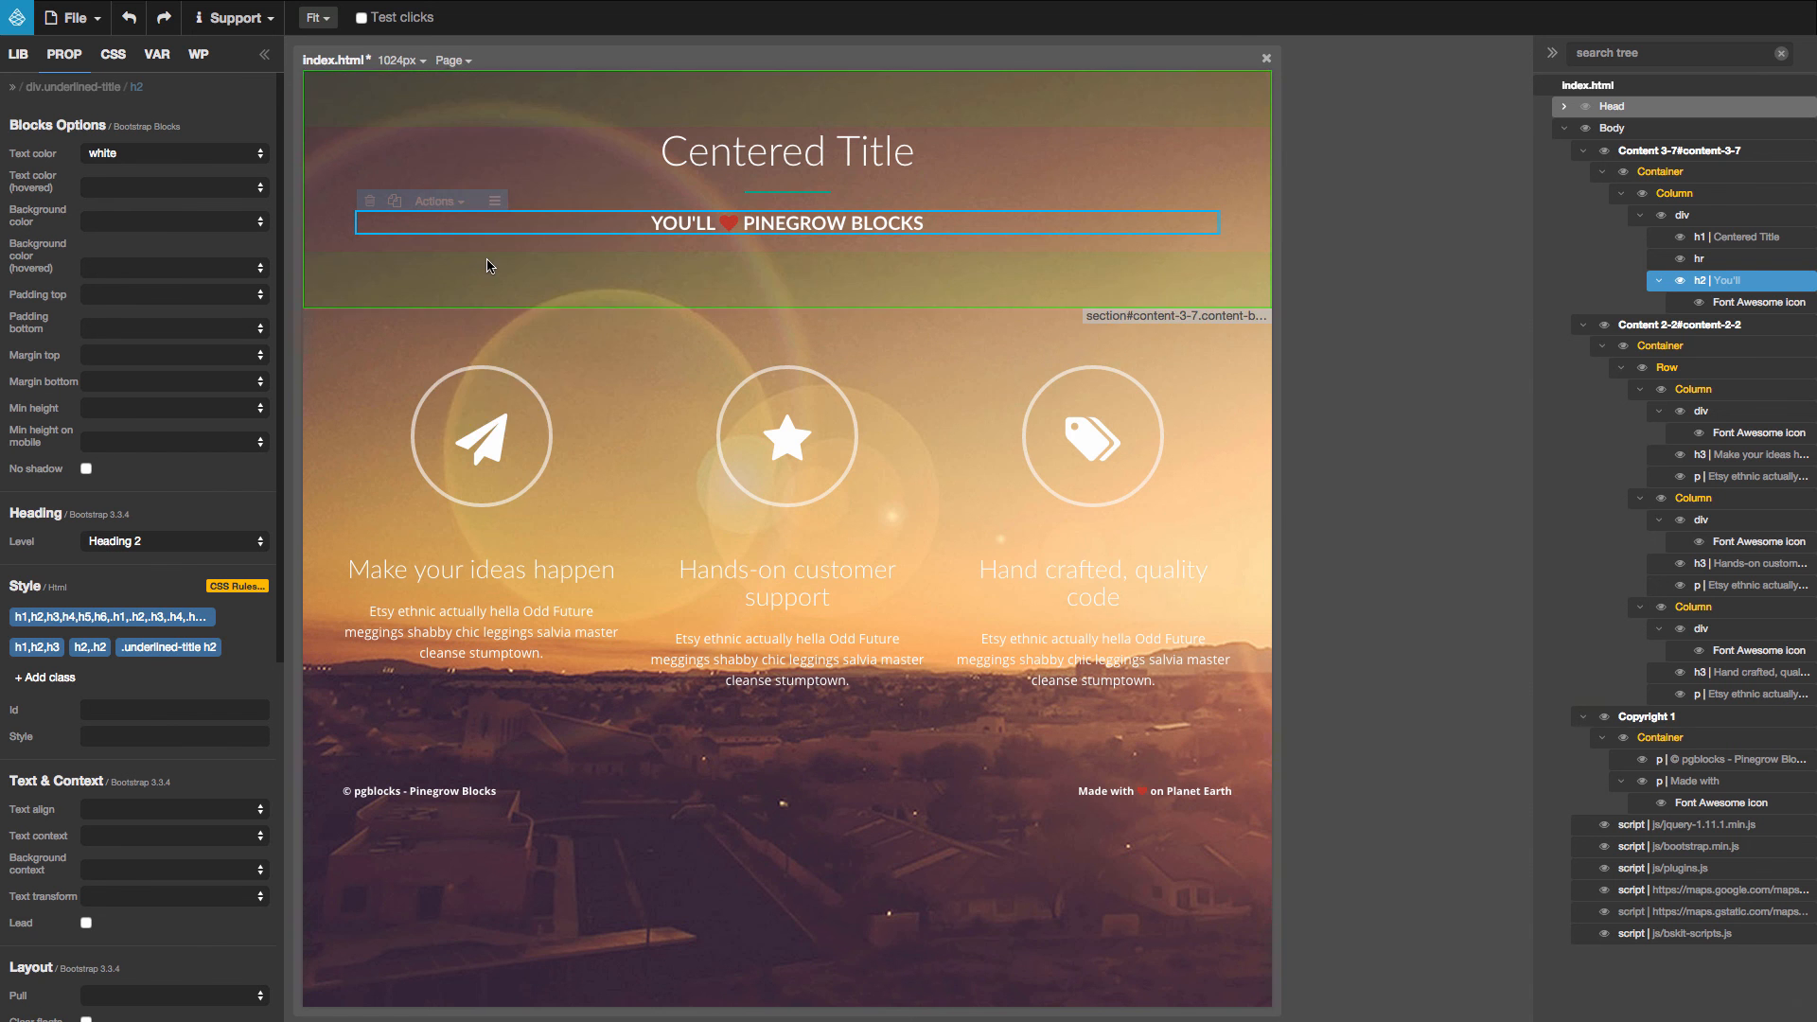